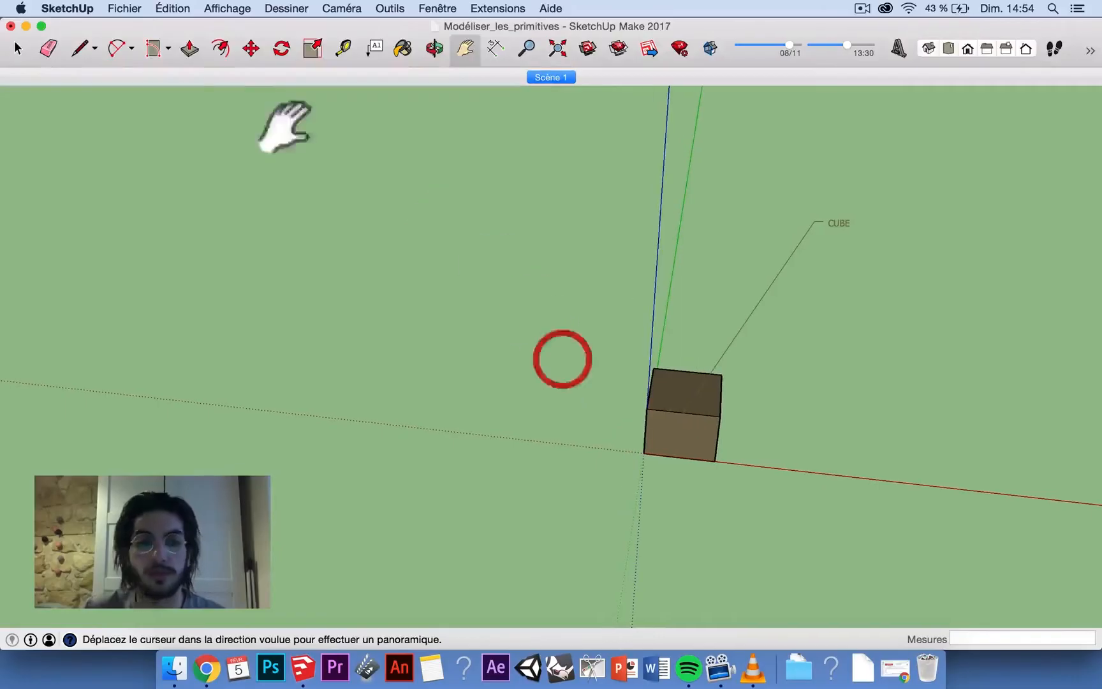
# Draw a rectangle of about 1.96 by 2.10 m against the red axis beside the existing cube and pull it up into a box
pyautogui.click(164, 47)
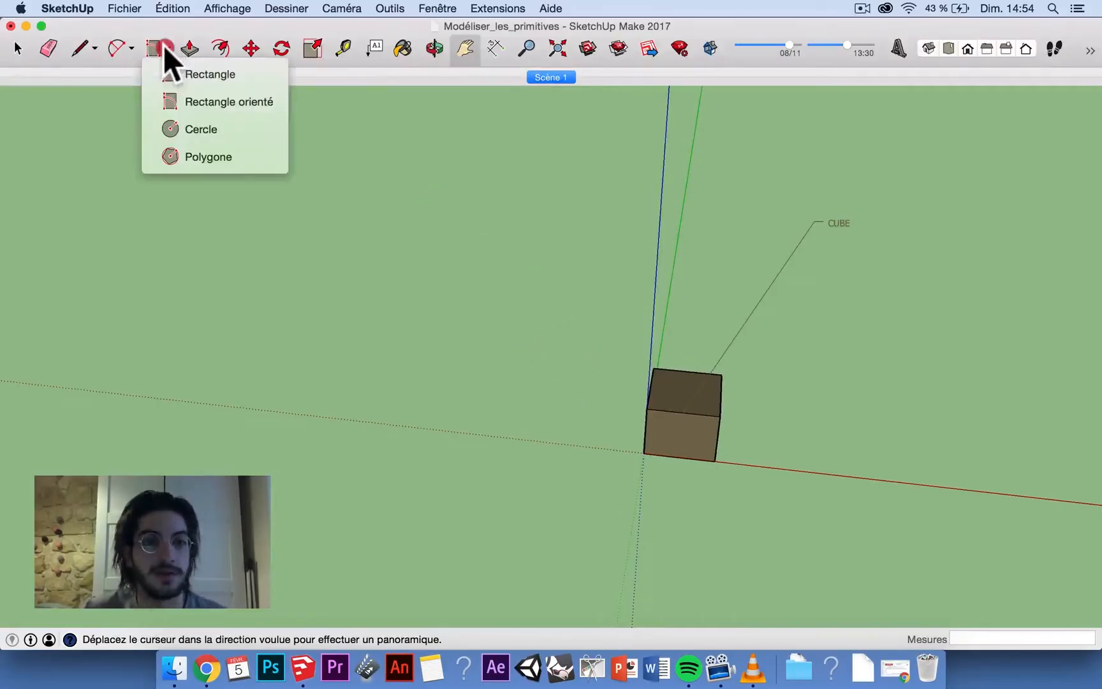
pyautogui.click(170, 70)
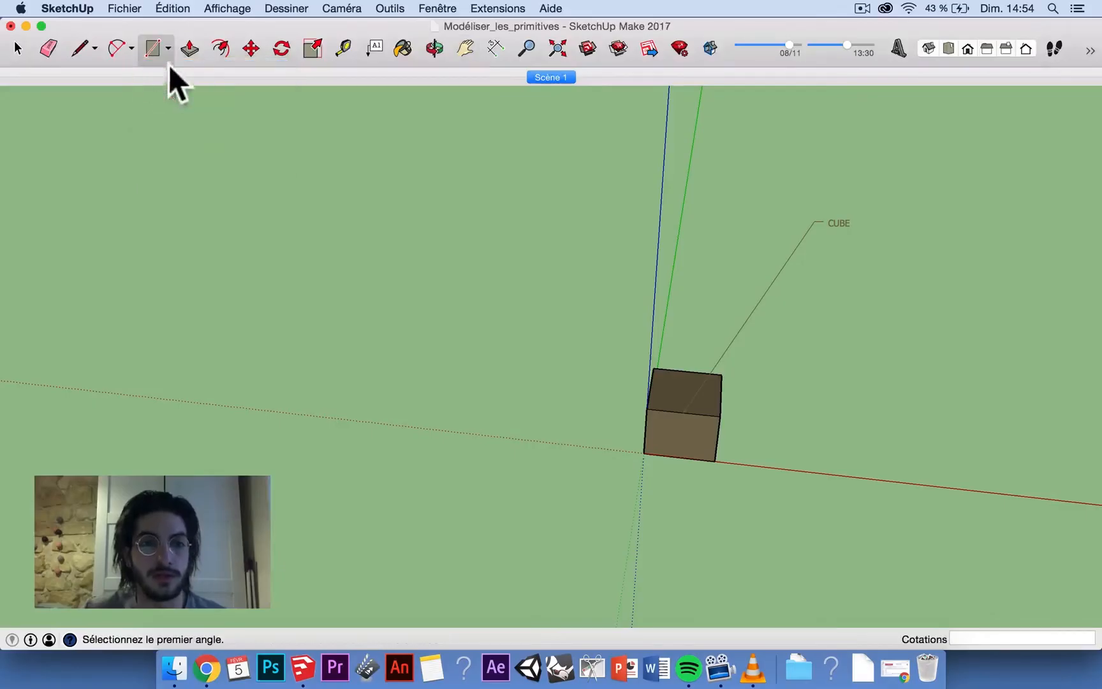
pyautogui.click(547, 442)
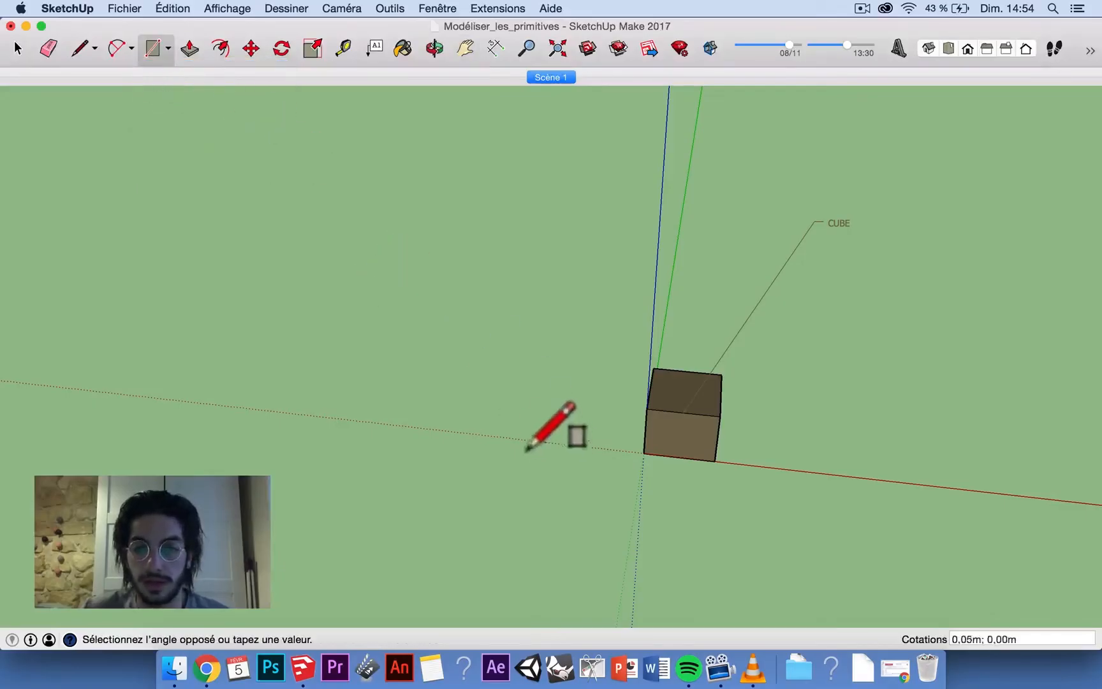
pyautogui.click(470, 399)
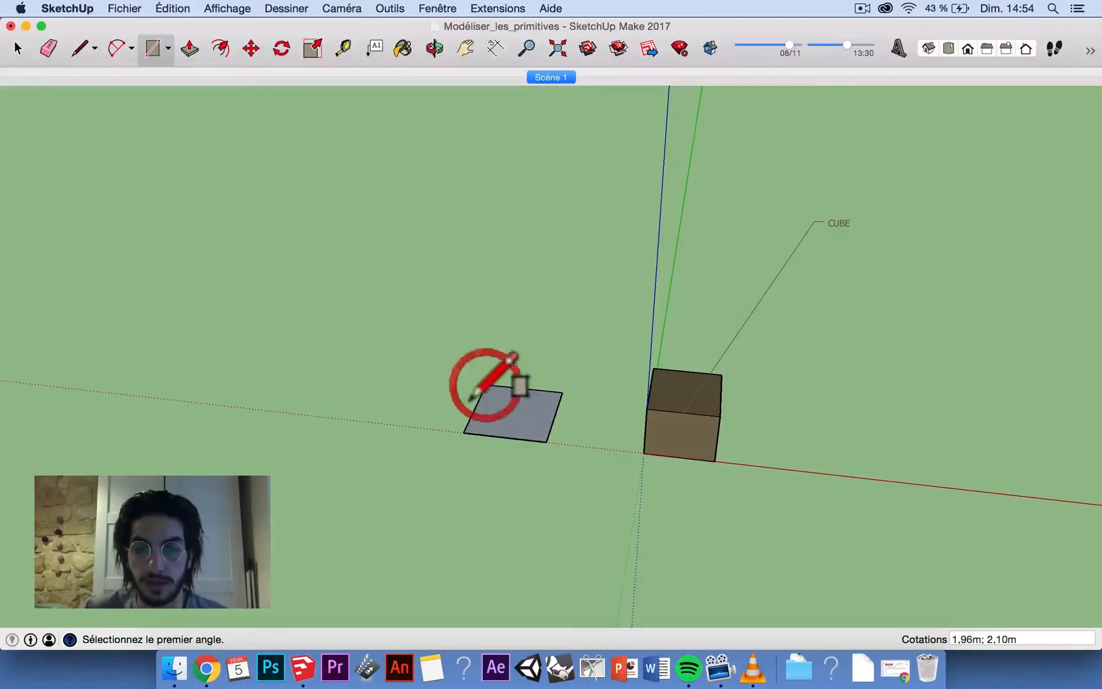
pyautogui.click(188, 50)
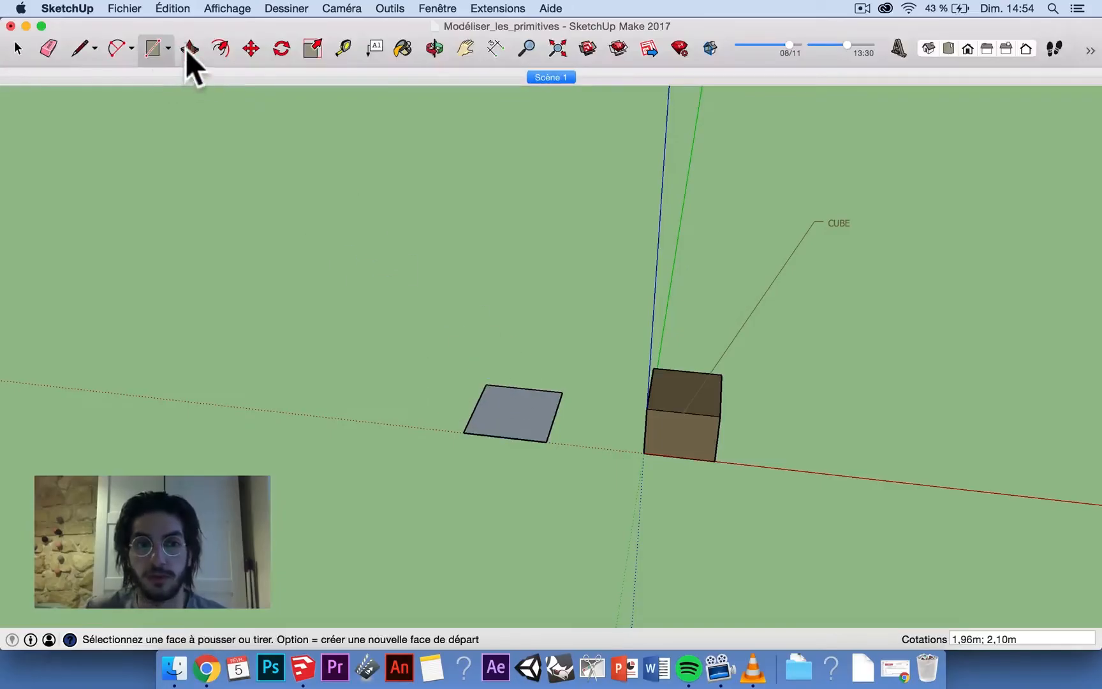
pyautogui.click(501, 426)
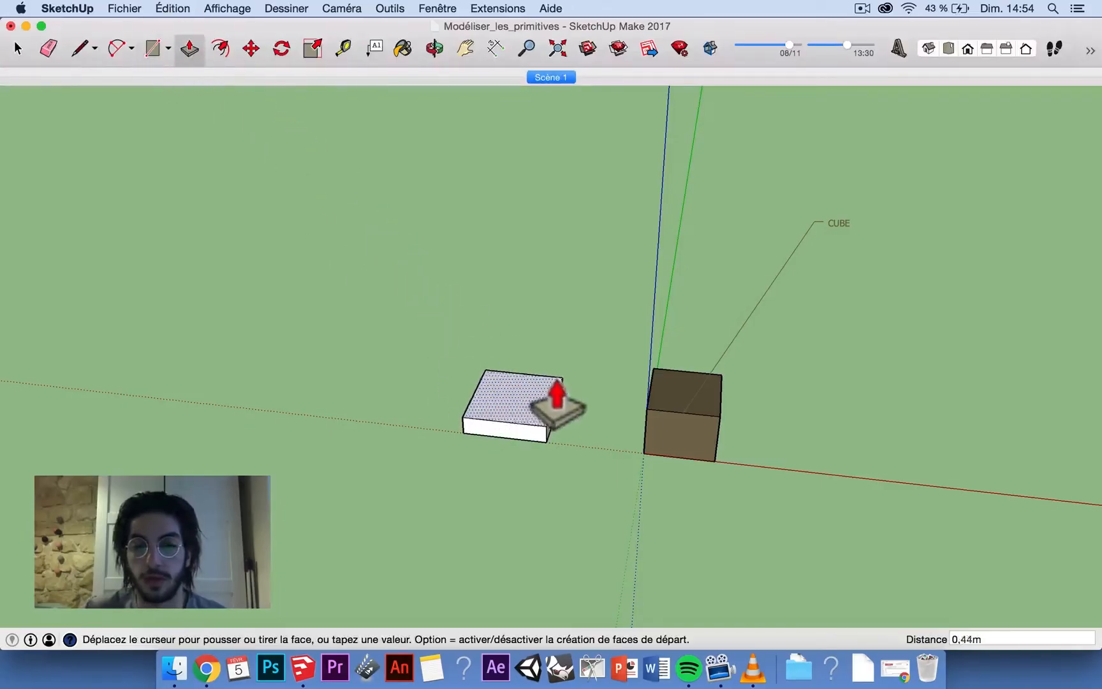
pyautogui.click(555, 368)
# Select the whole white box, make it a group, and unhide the hidden reference primitives
pyautogui.click(18, 52)
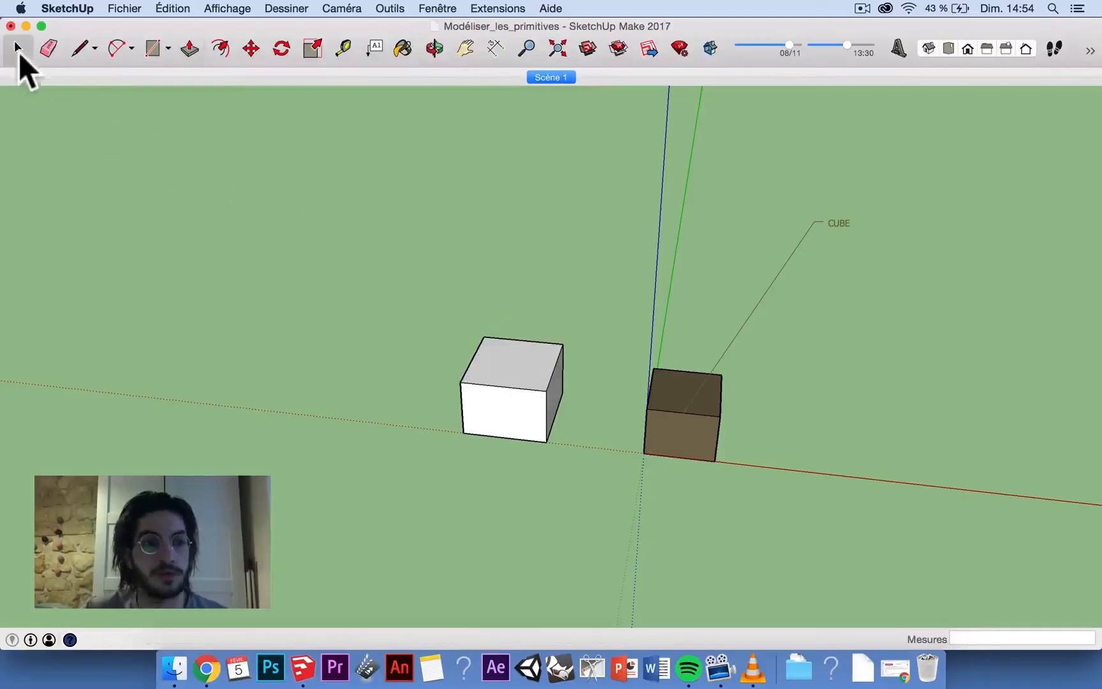
pyautogui.moveTo(408, 250); pyautogui.dragTo(583, 504)
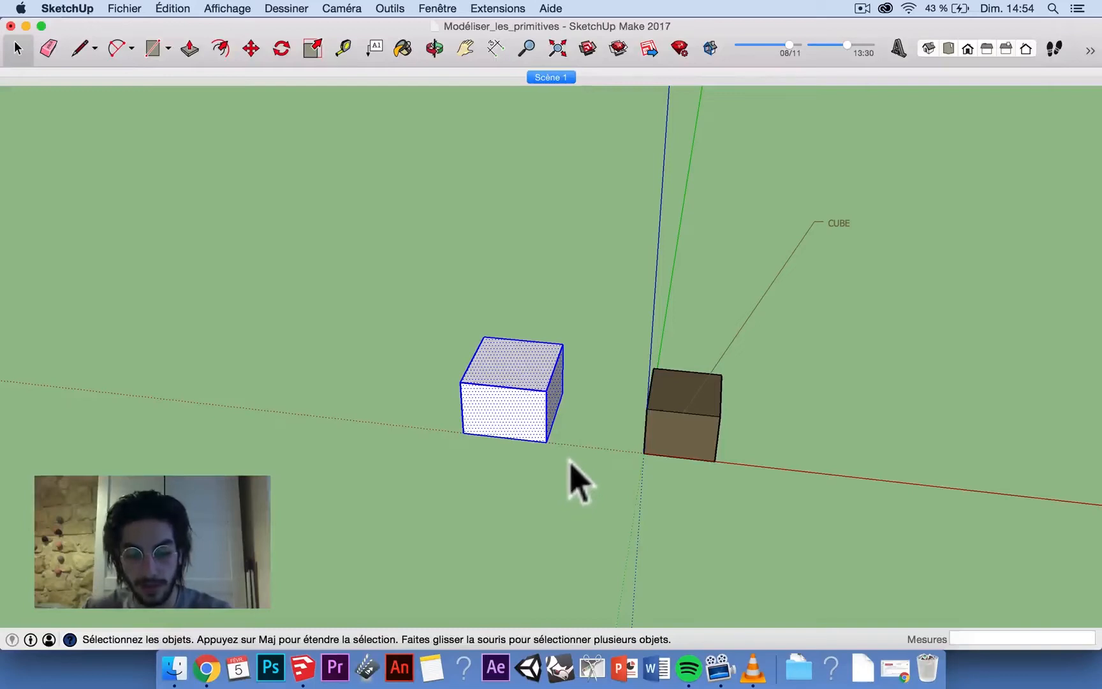
pyautogui.press('super+g')
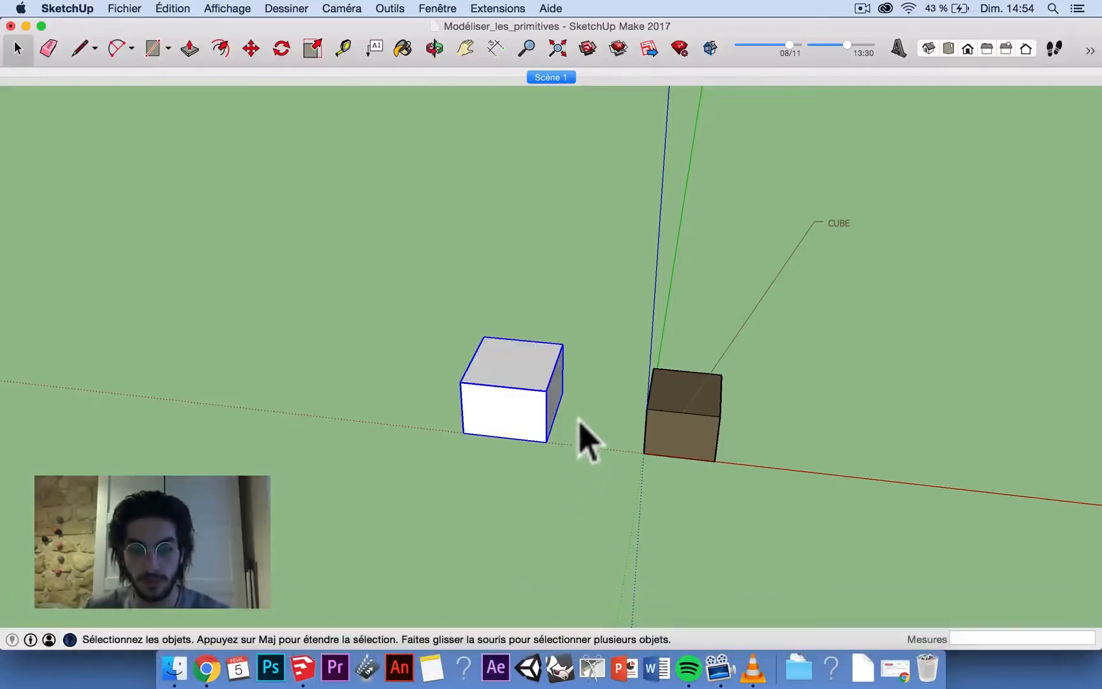
pyautogui.press('shift+super+e')
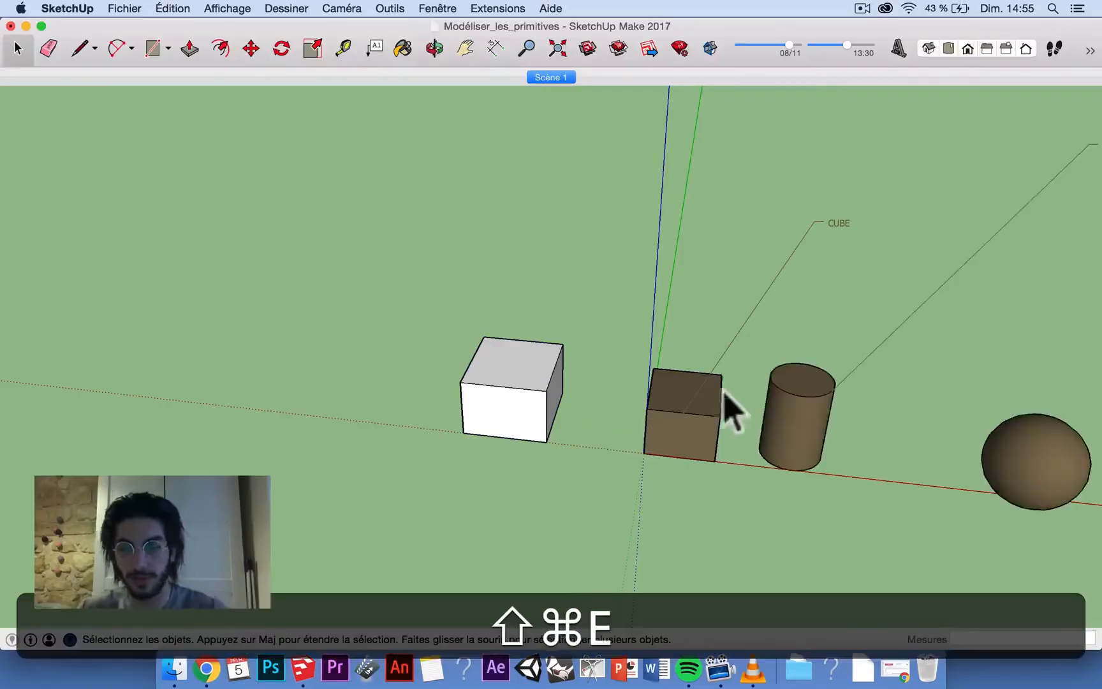
# Examine the row of reference primitives and the cylinder inside its group, selecting its circular top face
pyautogui.scroll(3, 1078, 237)
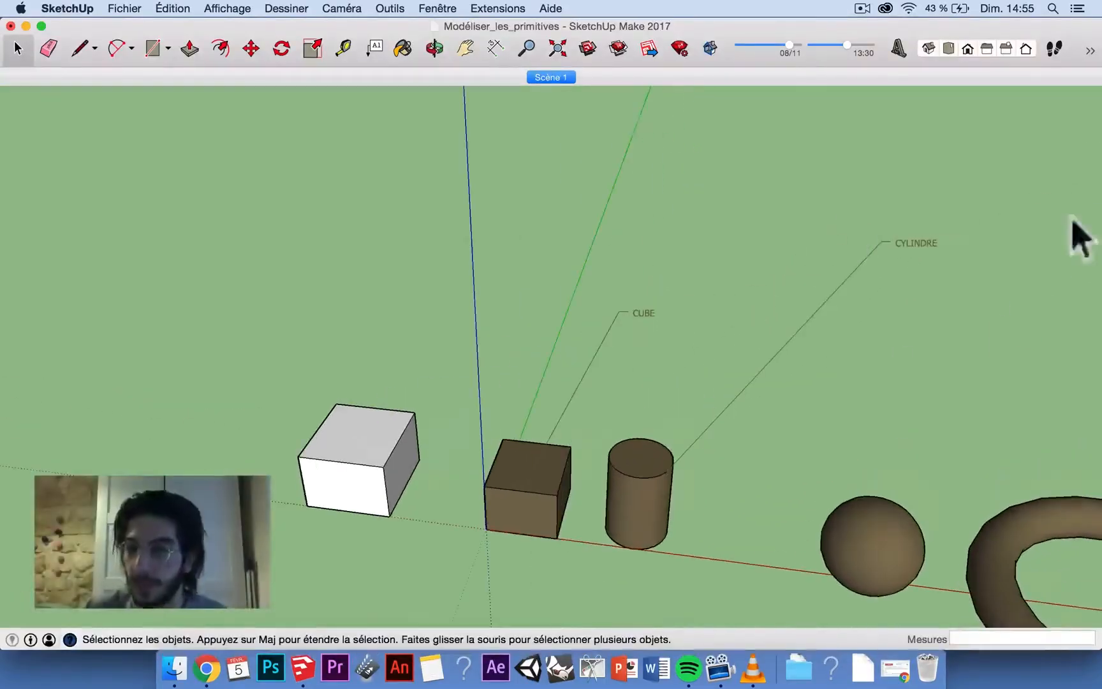
pyautogui.click(465, 46)
pyautogui.moveTo(745, 246)
pyautogui.mouseDown(button='middle')
pyautogui.moveTo(603, 209)
pyautogui.moveTo(737, 226)
pyautogui.mouseUp(button='middle')
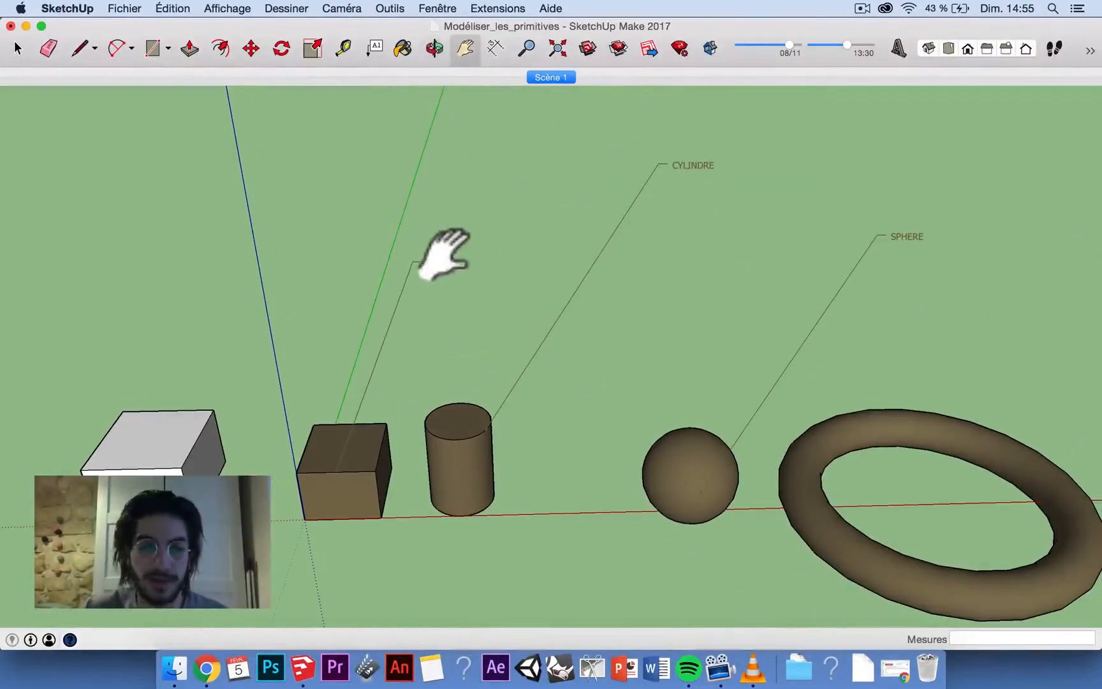
pyautogui.click(17, 48)
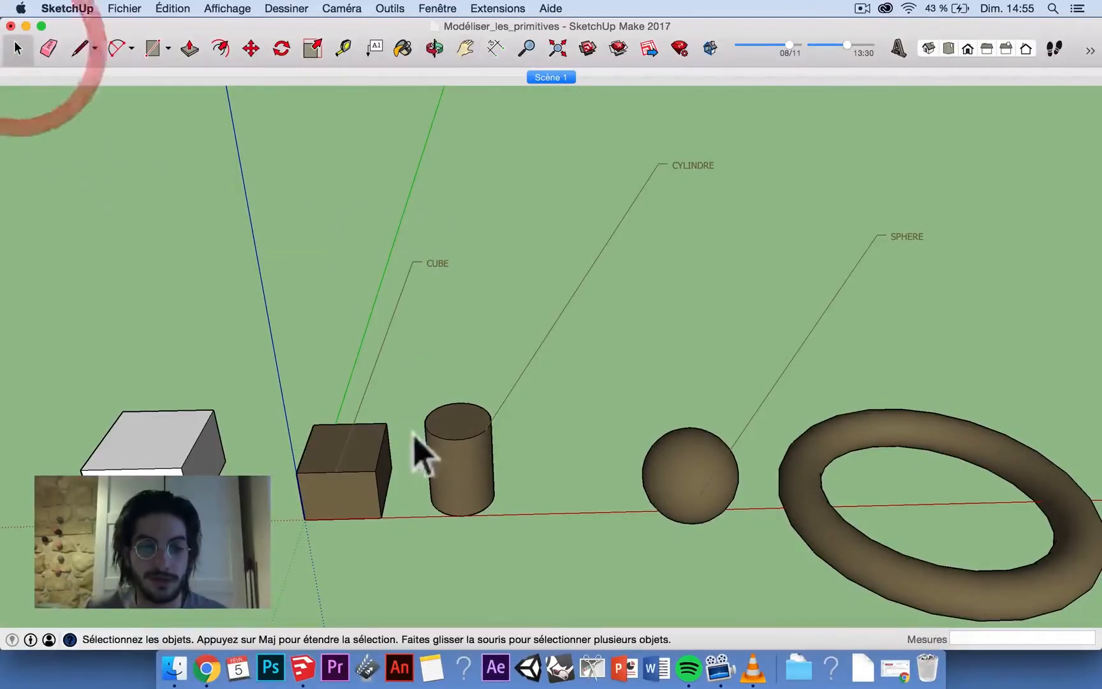
pyautogui.scroll(5, 454, 439)
pyautogui.tripleClick(488, 421)
pyautogui.click(491, 381)
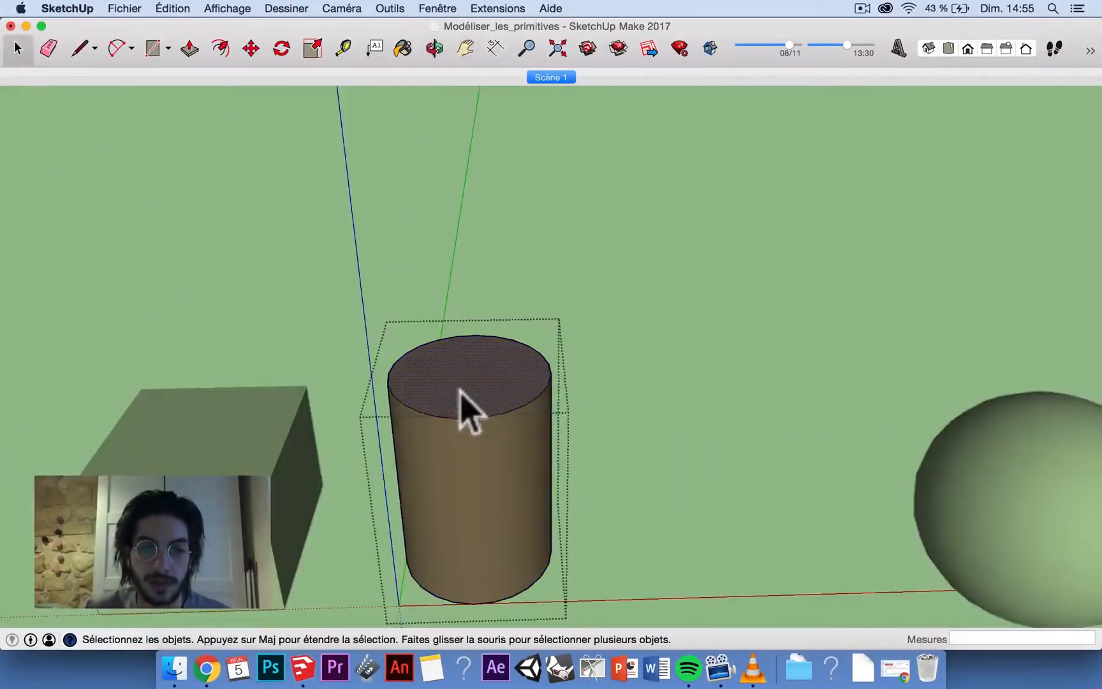
pyautogui.scroll(-2, 459, 390)
pyautogui.scroll(-4, 475, 434)
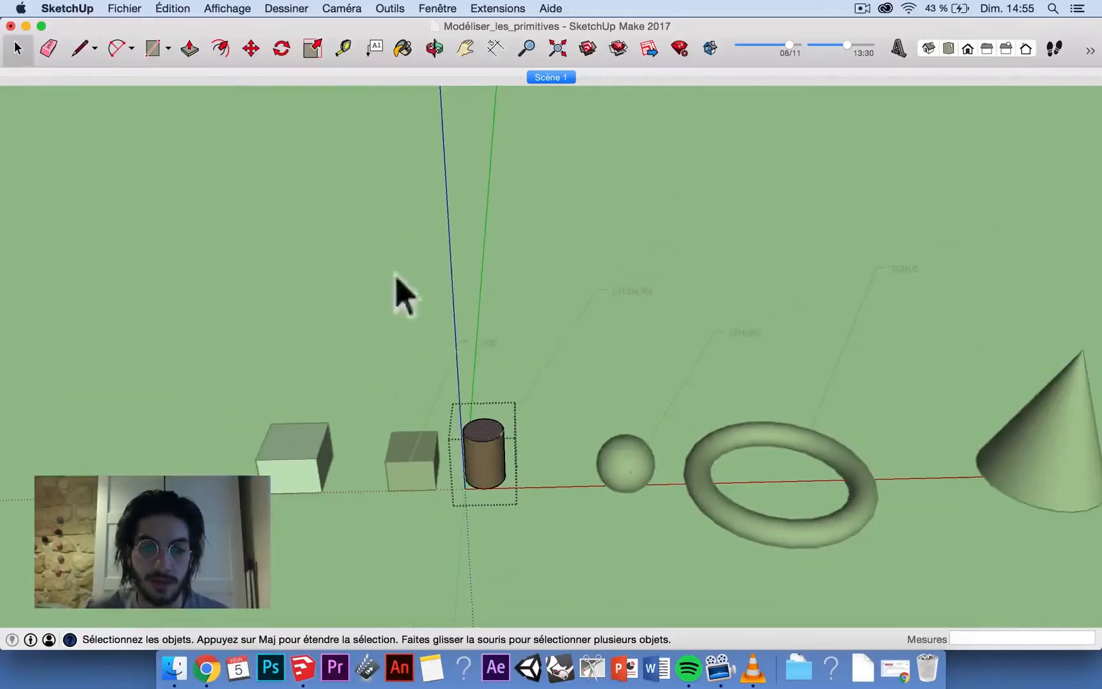
pyautogui.click(35, 446)
# Draw a circle of about 1.19 m radius on the red axis beyond the white box and pull it up about 2.71 m into a cylinder
pyautogui.click(465, 48)
pyautogui.moveTo(382, 280); pyautogui.dragTo(663, 252)
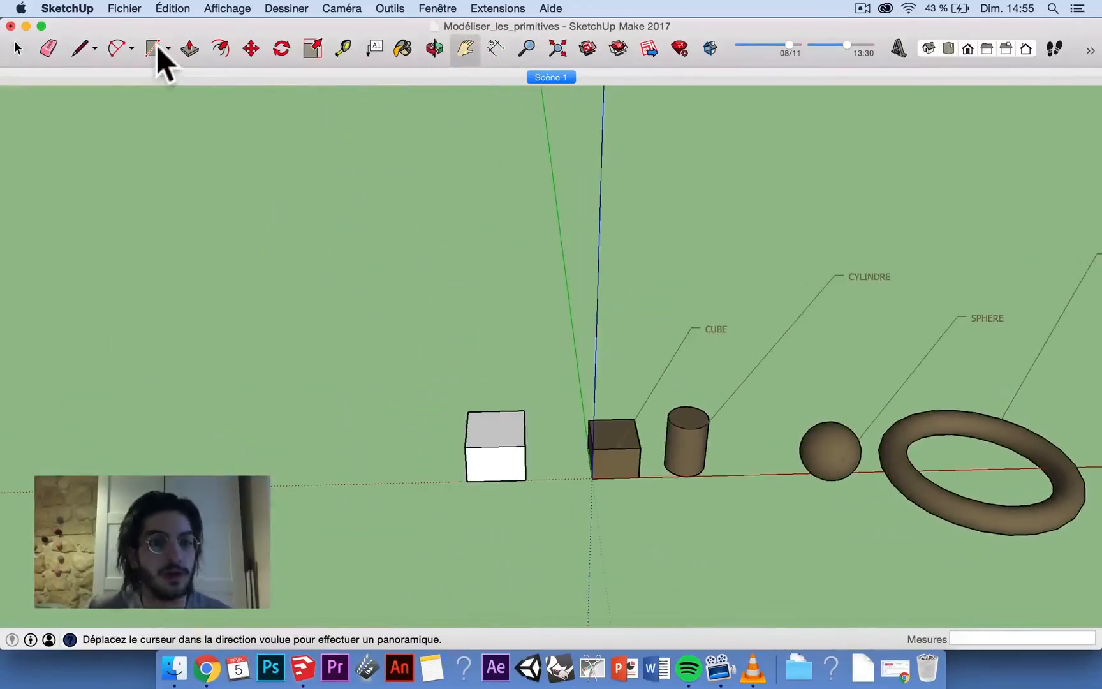
pyautogui.moveTo(156, 44); pyautogui.dragTo(186, 123)
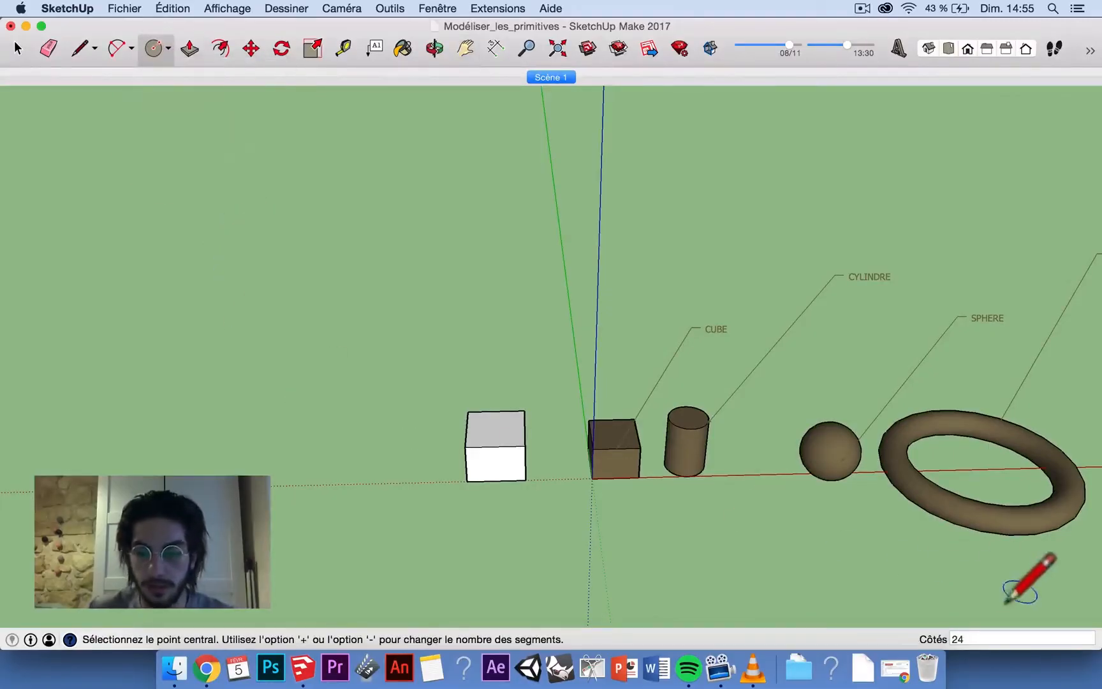
pyautogui.click(346, 483)
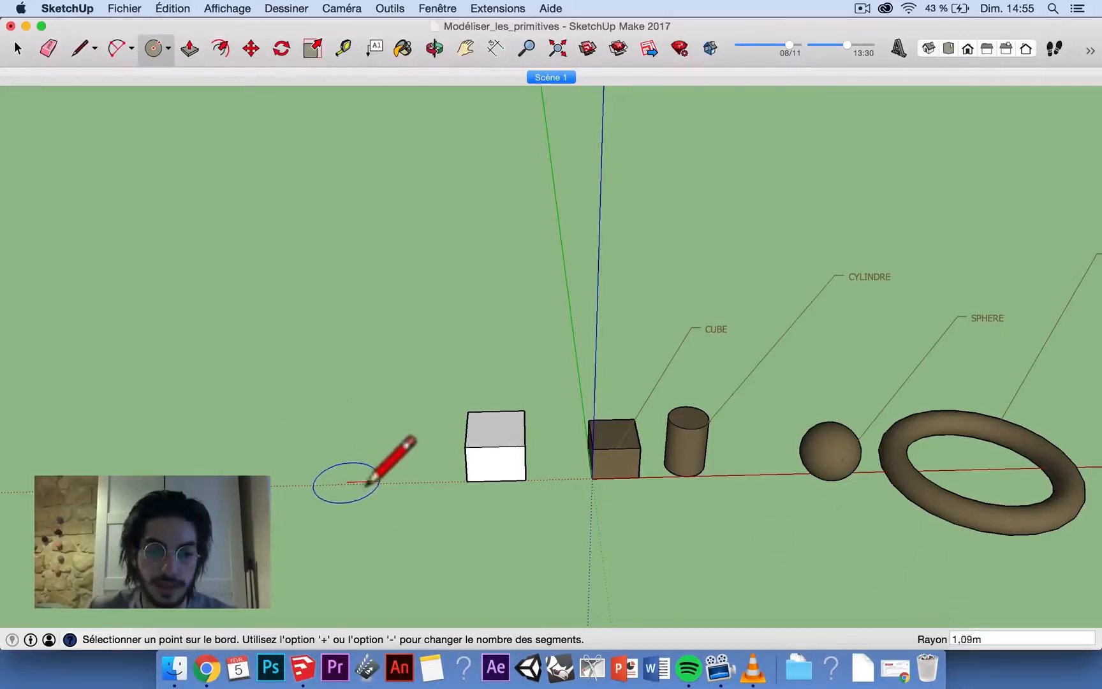
pyautogui.click(372, 483)
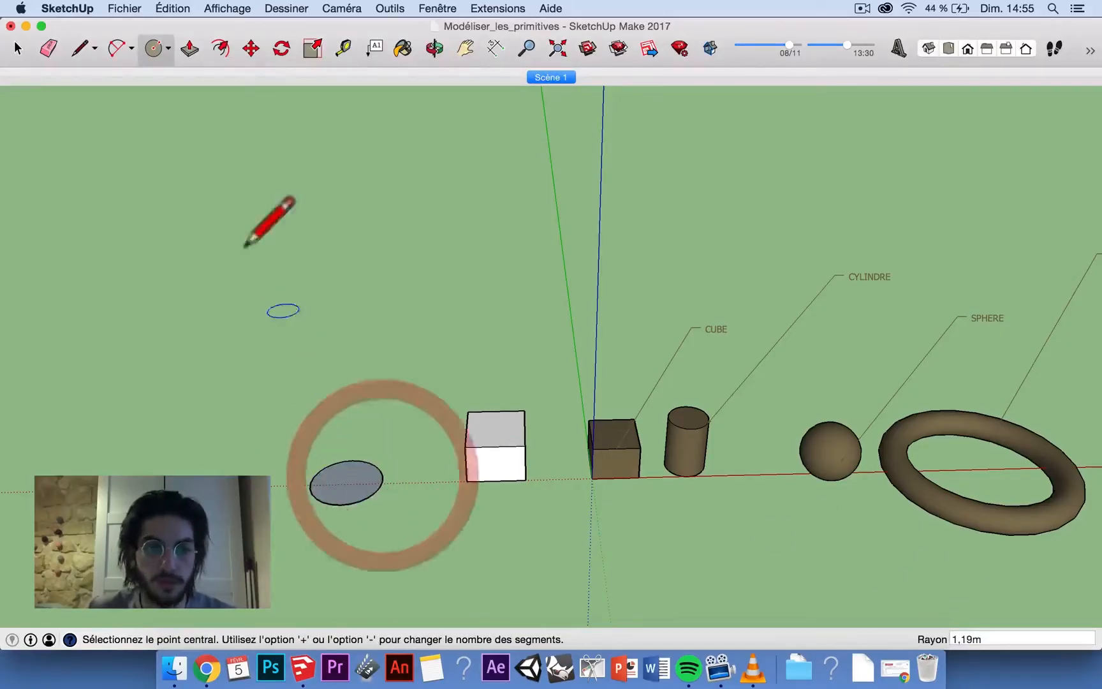
pyautogui.click(189, 49)
pyautogui.click(337, 491)
pyautogui.click(341, 421)
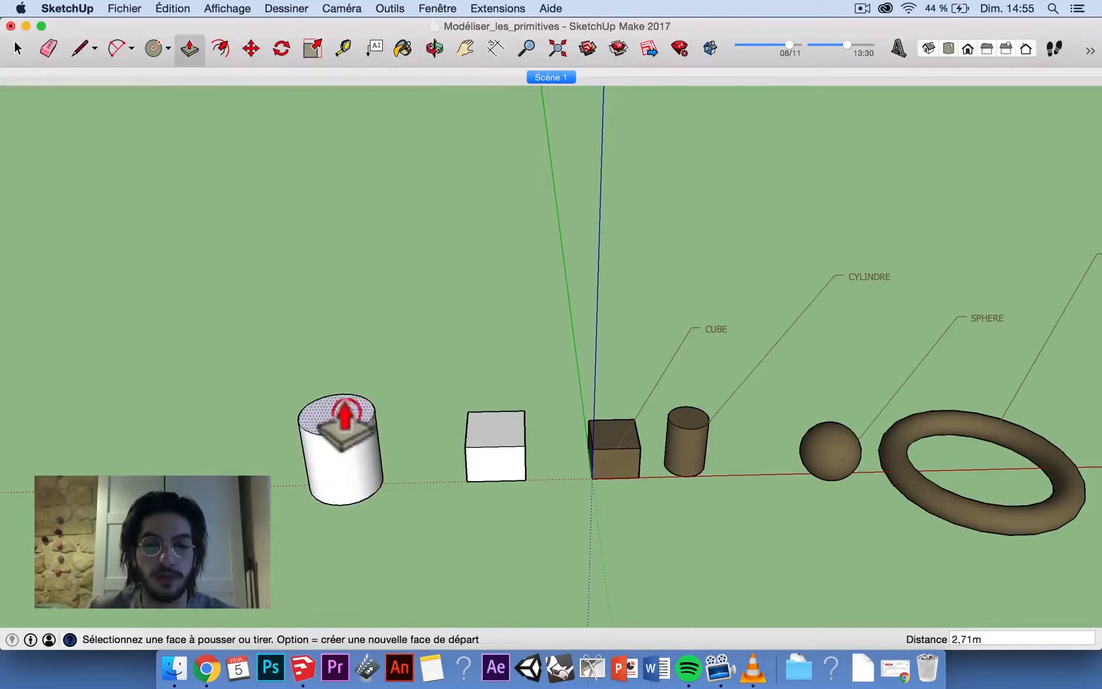
# Select all the geometry of the new white cylinder and make it a group
pyautogui.press('space')
pyautogui.tripleClick(332, 427)
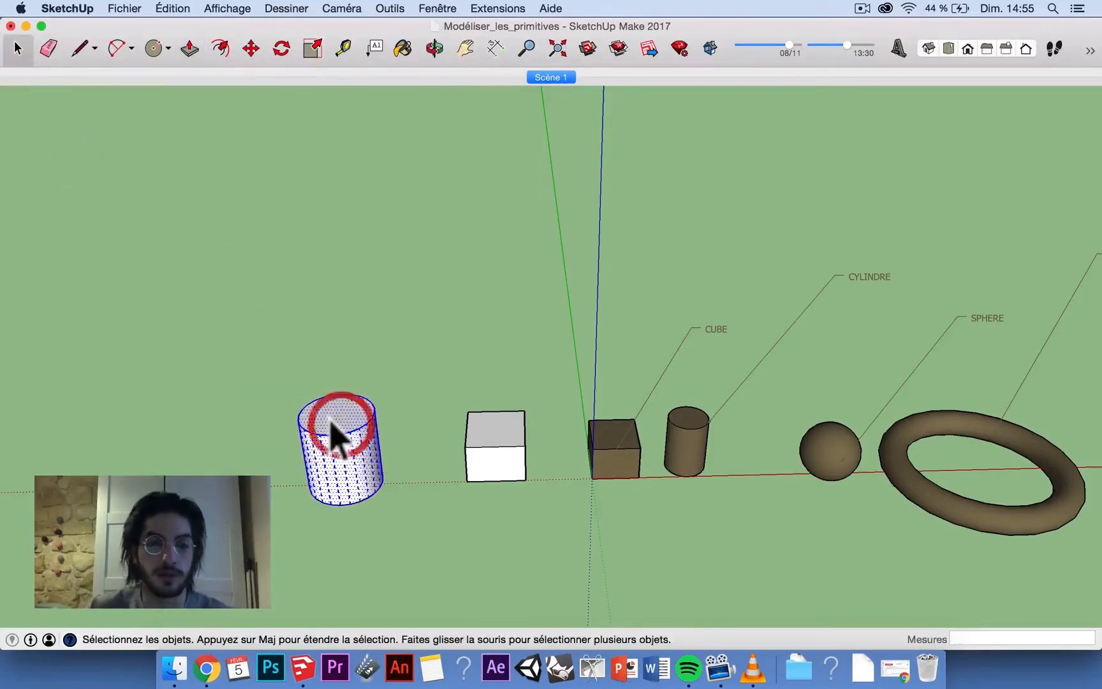
pyautogui.press('super+g')
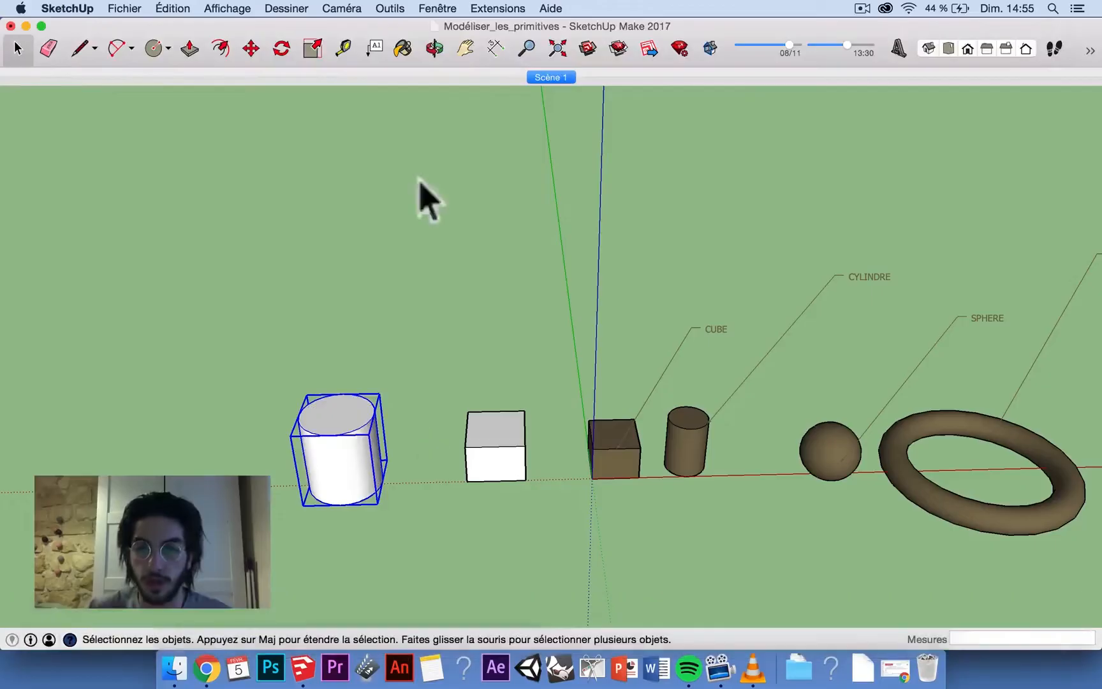
# Draw a vertical circle of about 1.94 m radius beyond the white cylinder, locked parallel to the white box's front face
pyautogui.click(469, 48)
pyautogui.scroll(-3, 583, 274)
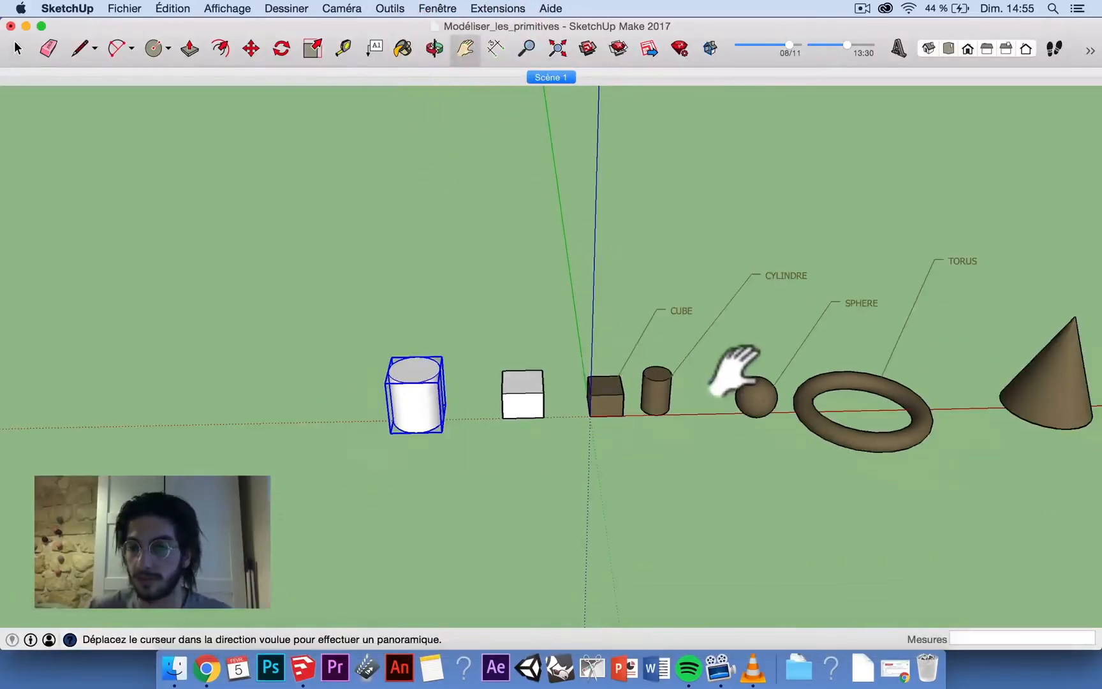
pyautogui.moveTo(734, 370); pyautogui.dragTo(502, 374)
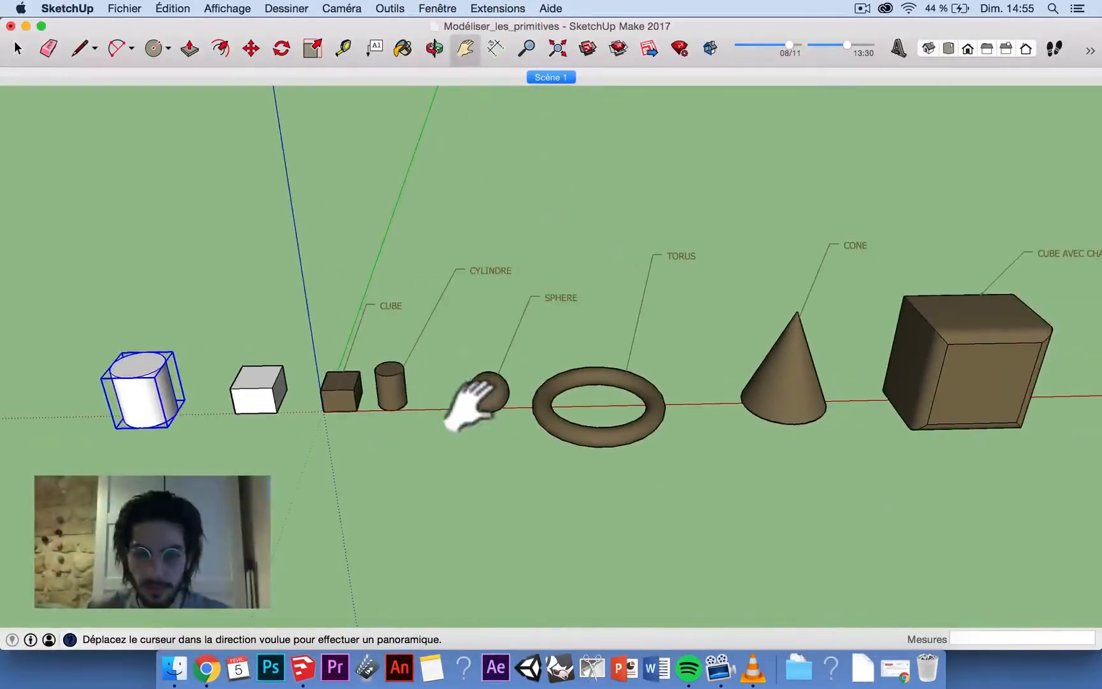
pyautogui.scroll(4, 490, 411)
pyautogui.scroll(-5, 497, 346)
pyautogui.moveTo(287, 350); pyautogui.dragTo(646, 361)
pyautogui.scroll(2, 485, 388)
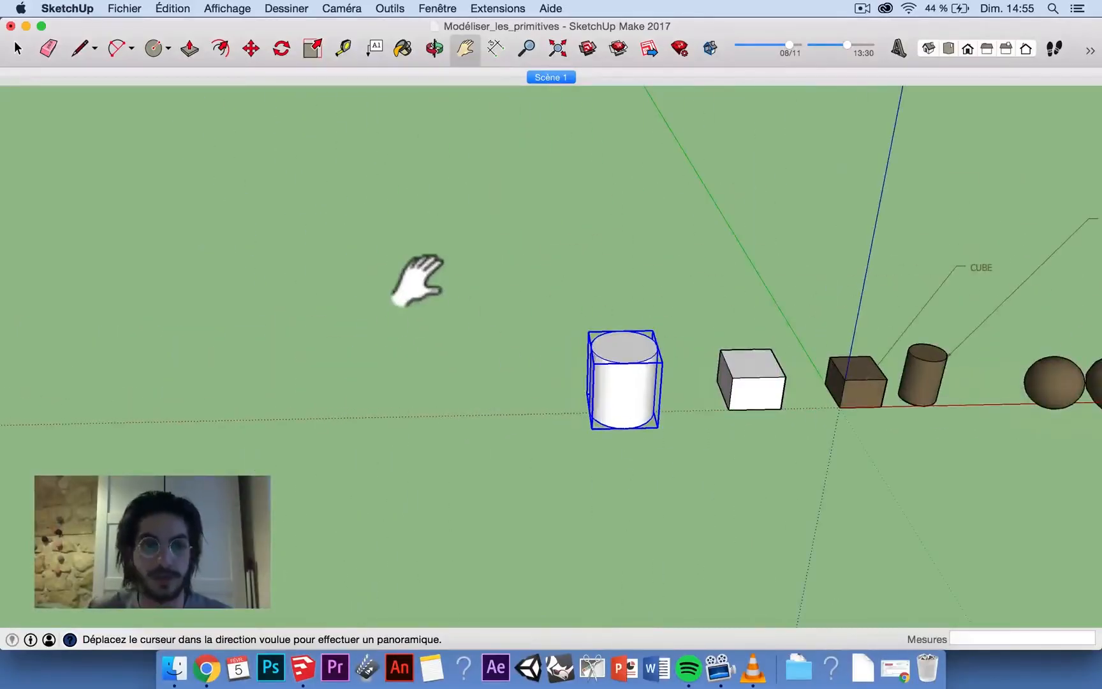
pyautogui.moveTo(160, 47); pyautogui.dragTo(174, 129)
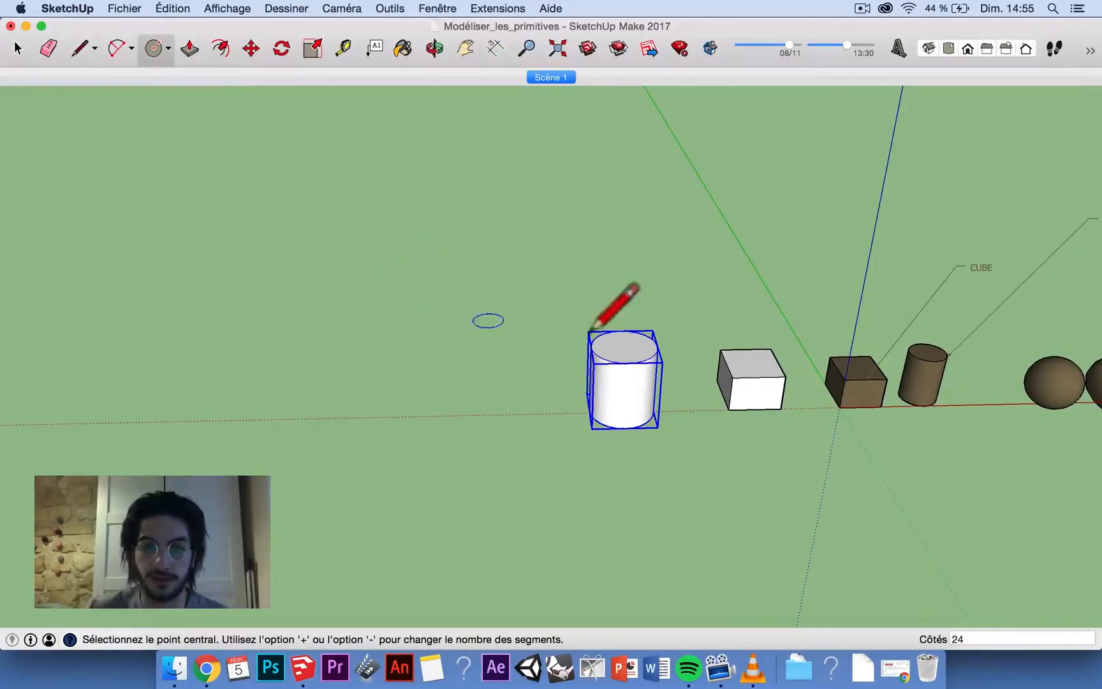
pyautogui.press('shift')
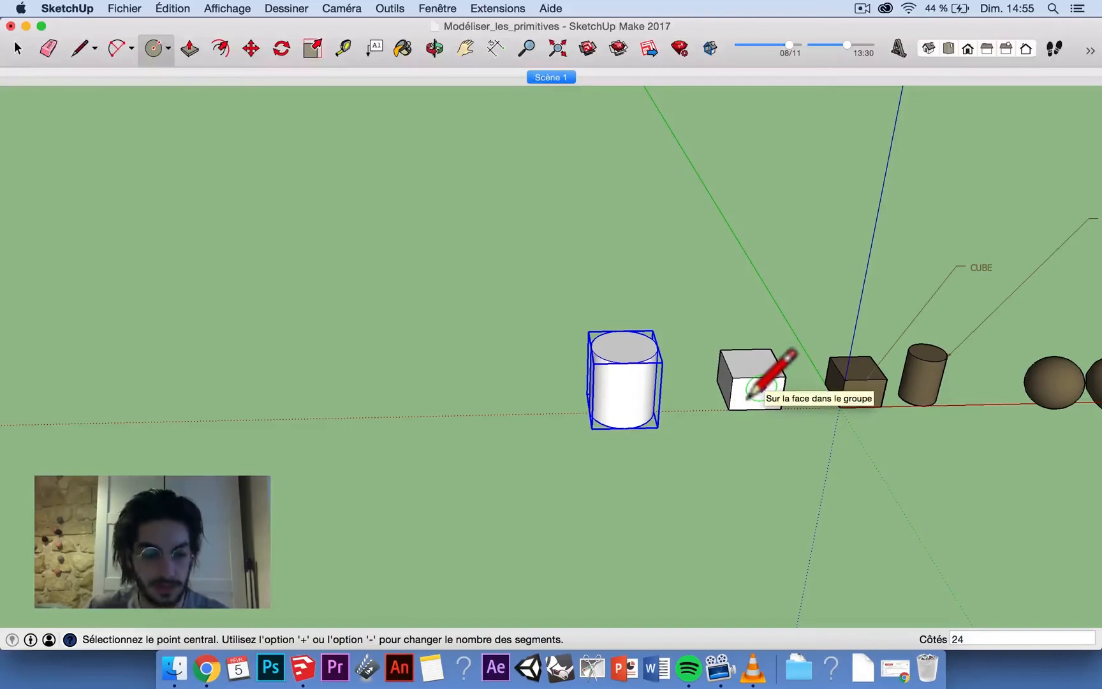
pyautogui.keyDown('shift'); pyautogui.click(440, 379); pyautogui.keyUp('shift')
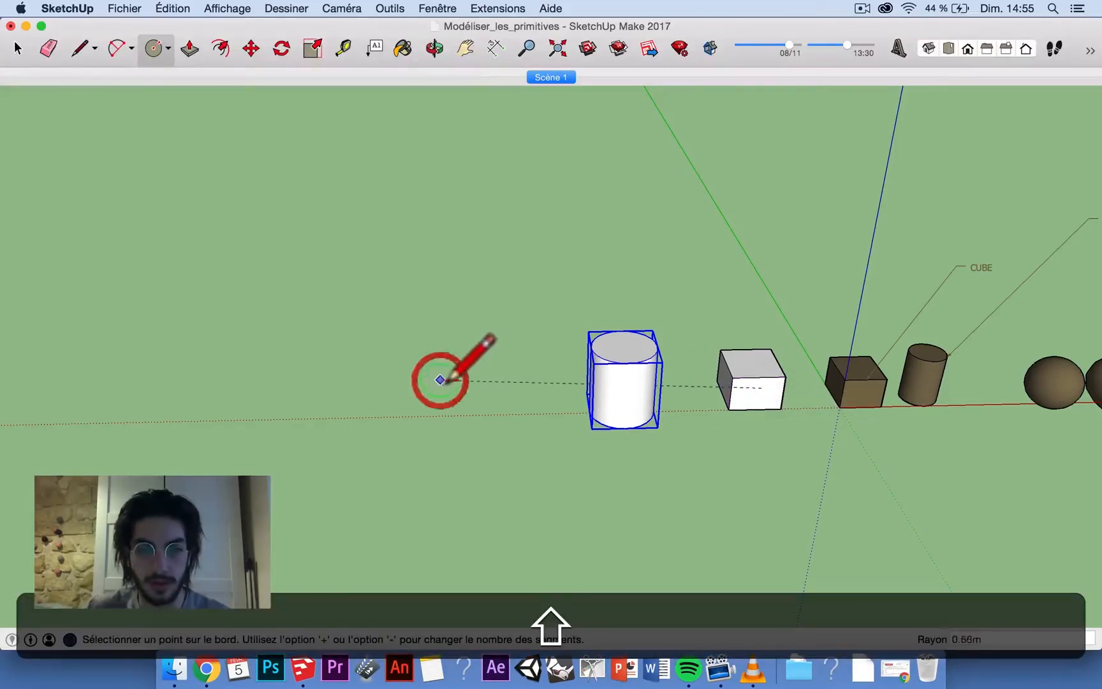
pyautogui.click(471, 373)
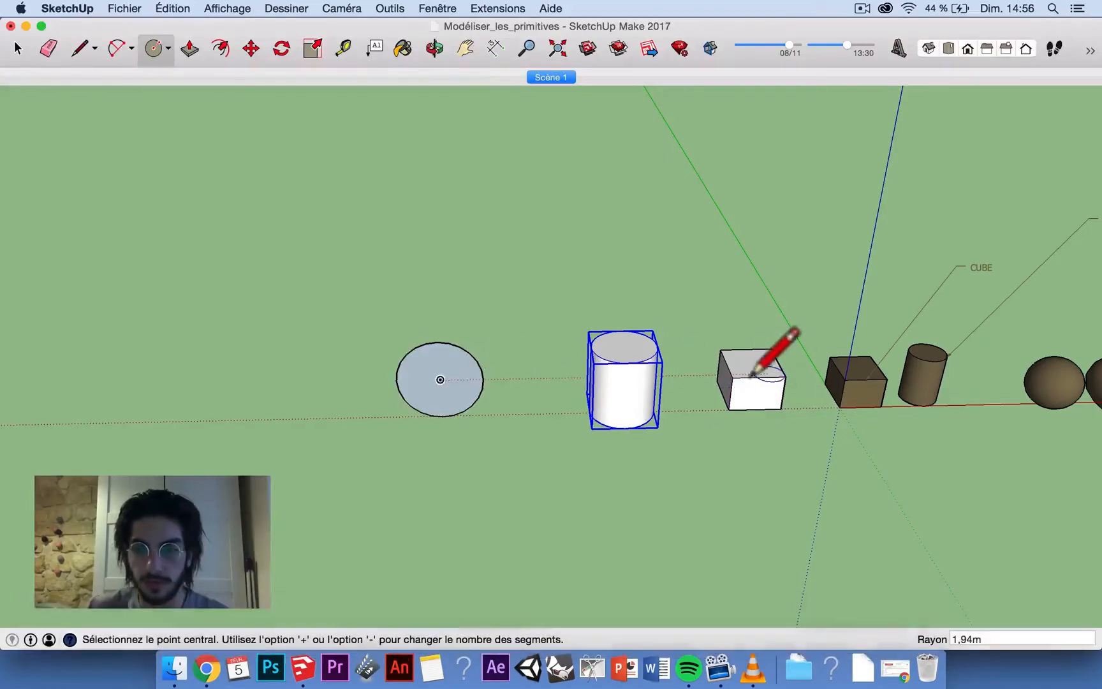
# Draw a vertical line across the upright circle from its top point through the centre to its bottom point
pyautogui.press('shift')
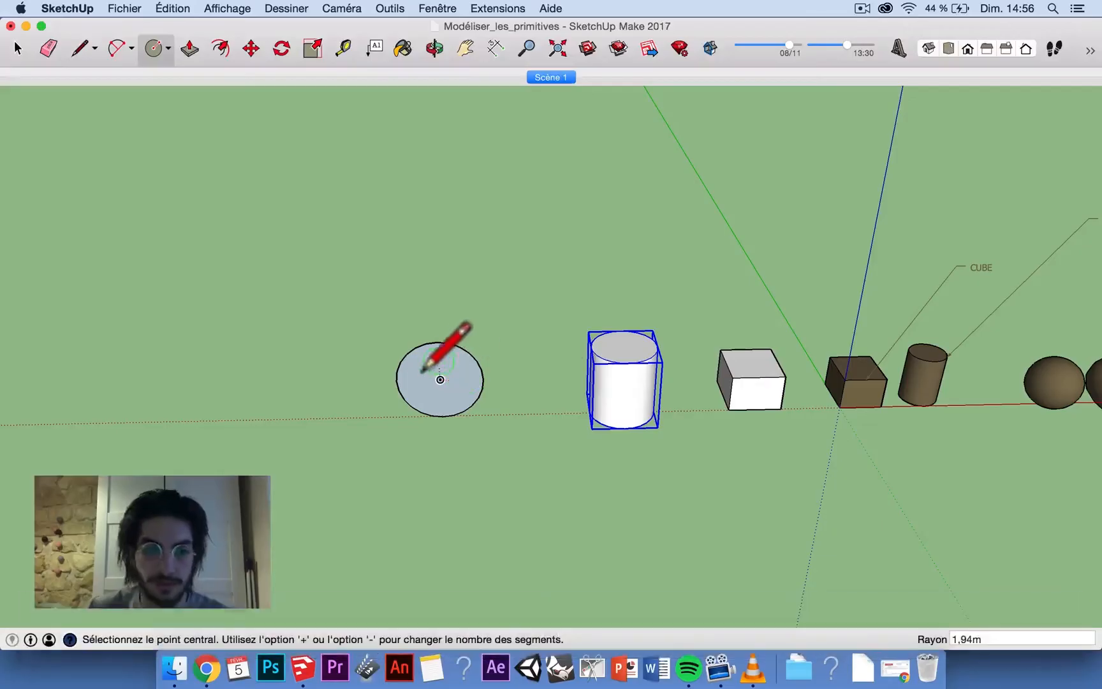
pyautogui.scroll(5, 426, 383)
pyautogui.moveTo(440, 353); pyautogui.dragTo(220, 89, button='middle')
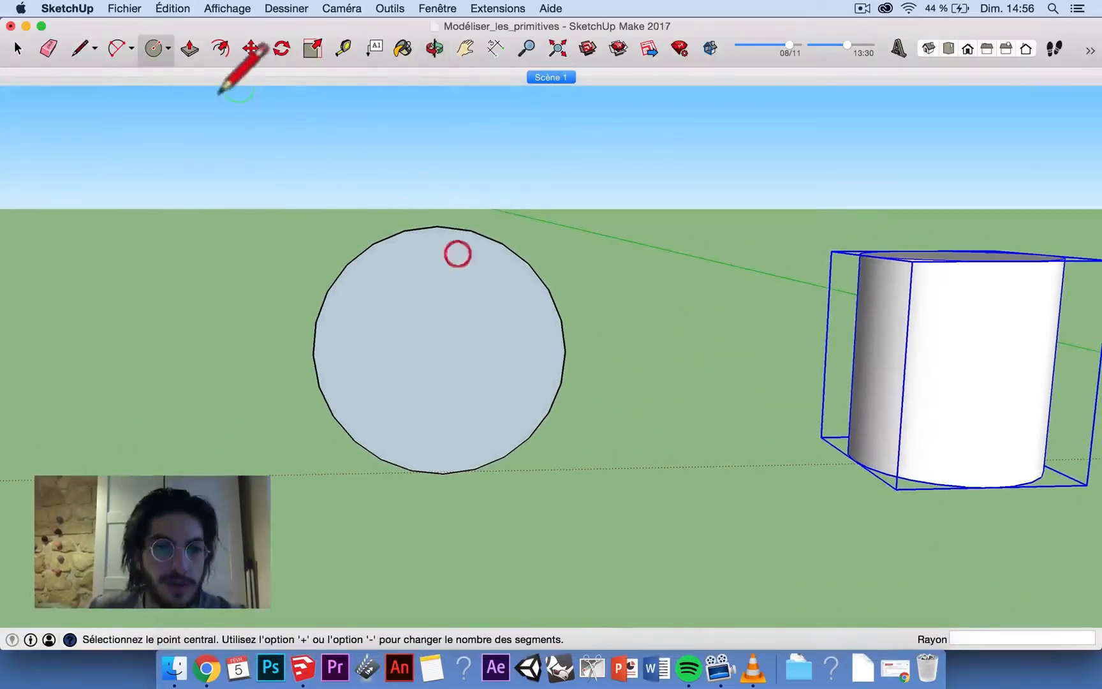
pyautogui.click(78, 47)
pyautogui.click(438, 225)
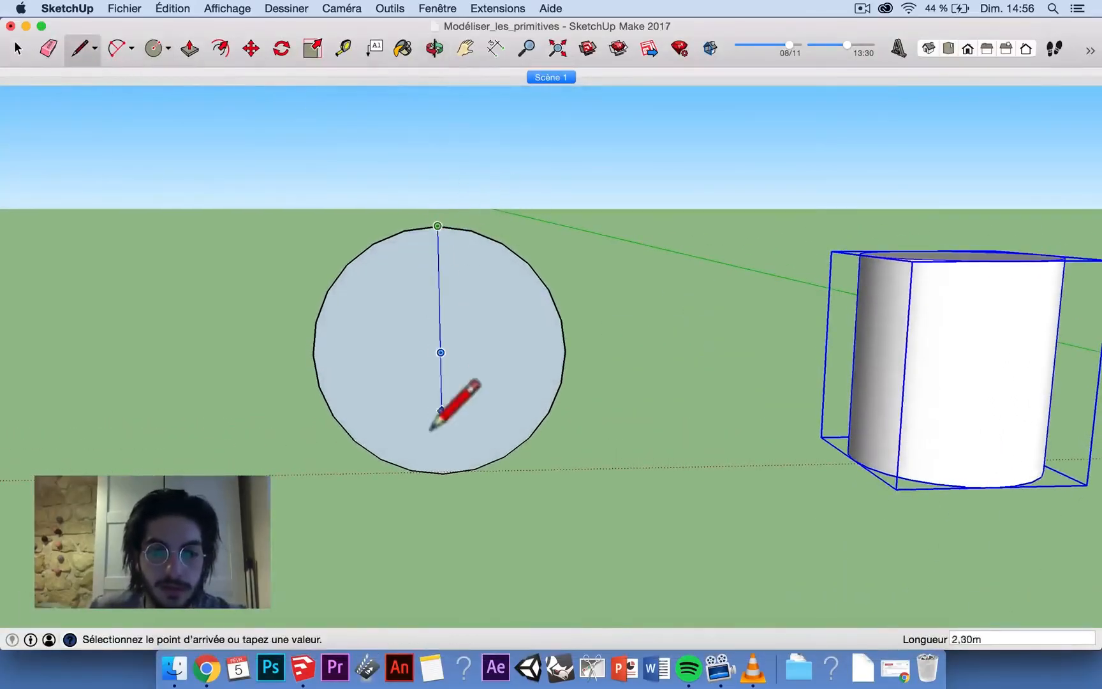
# Erase the half of the circle farther from the white cylinder, keeping the half-disc beside it
pyautogui.click(48, 48)
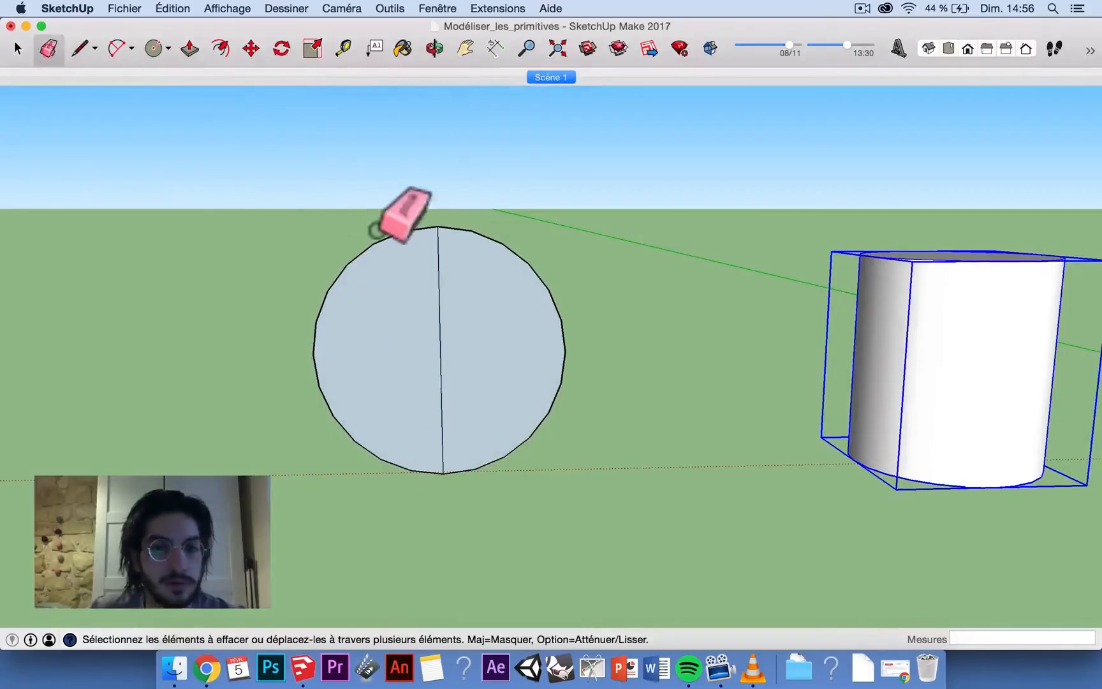
pyautogui.click(353, 282)
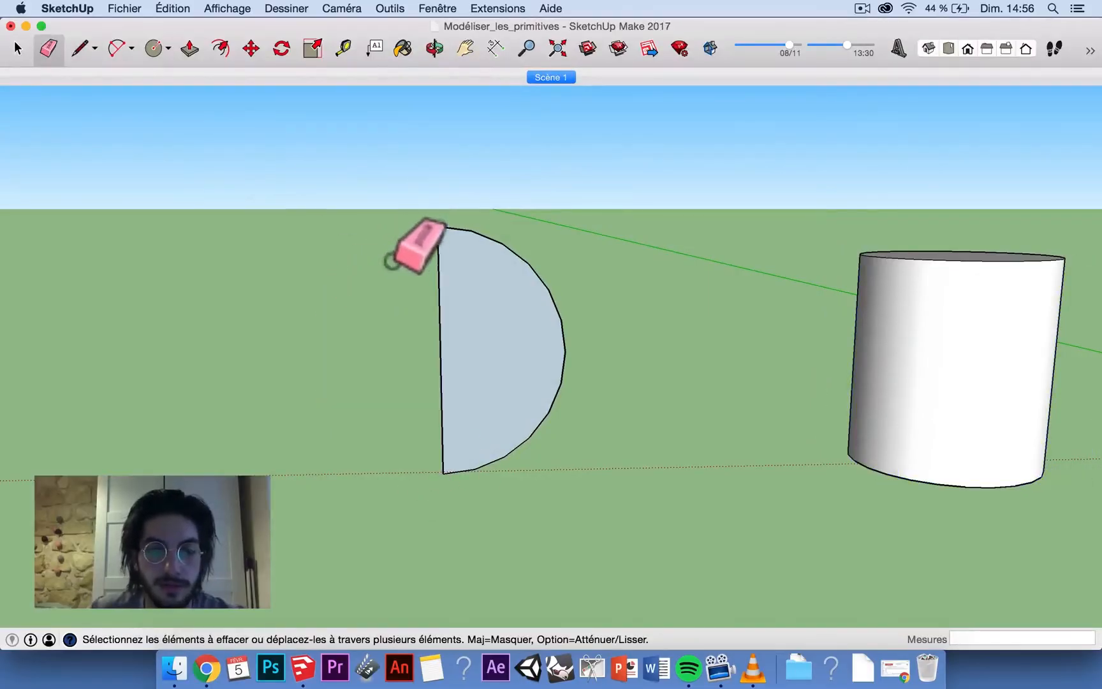
pyautogui.click(16, 48)
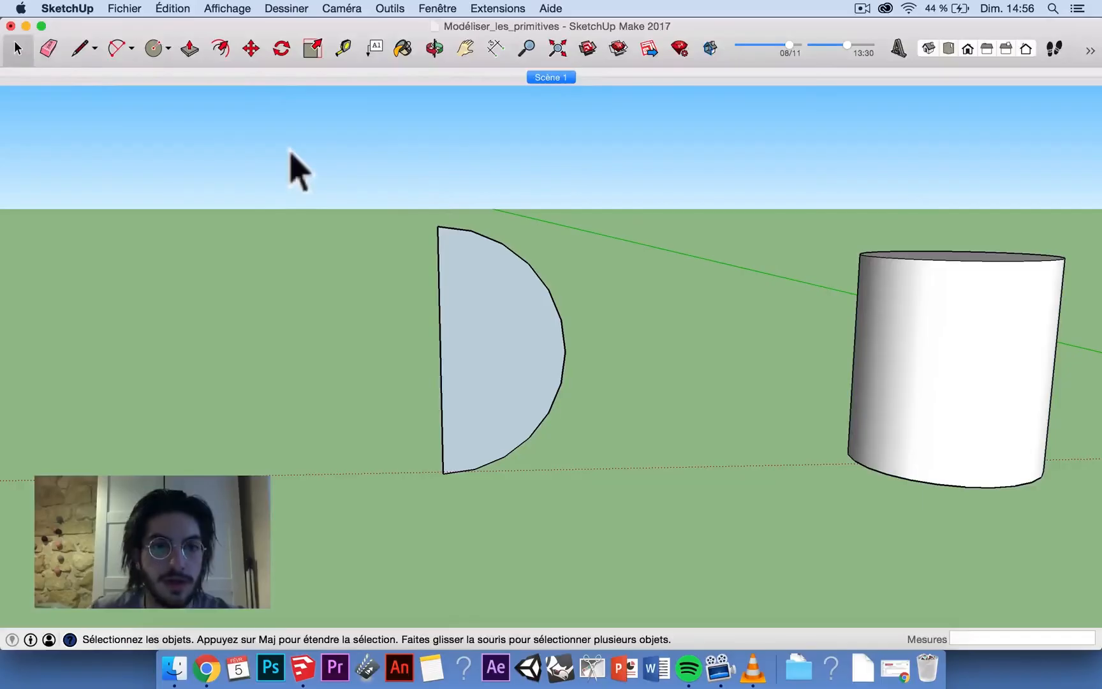
# Draw a horizontal circle of about 1.53 m radius centred on the bottom point of the half-disc
pyautogui.moveTo(341, 163); pyautogui.dragTo(517, 332, button='middle')
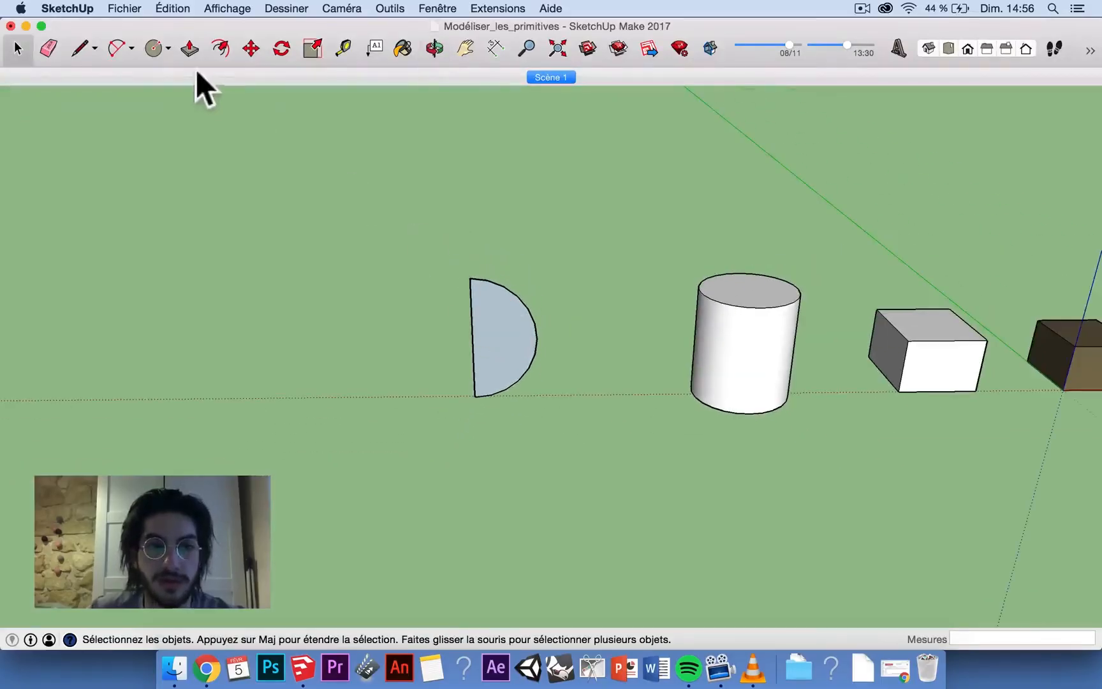
pyautogui.click(169, 49)
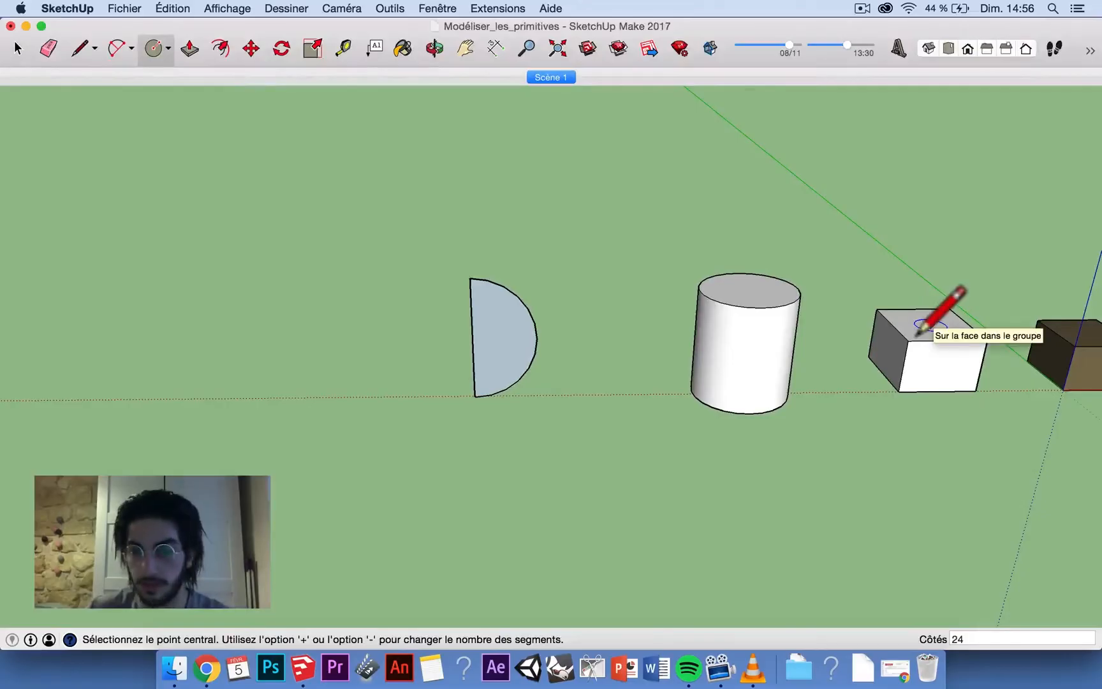
pyautogui.press('shift')
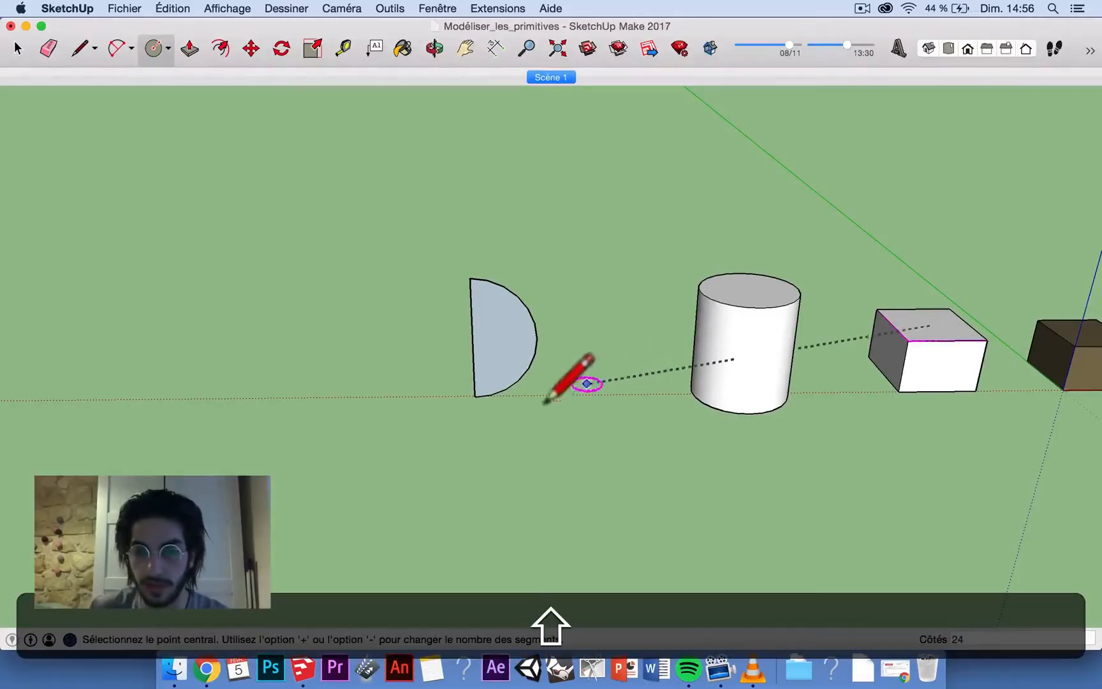
pyautogui.click(474, 396)
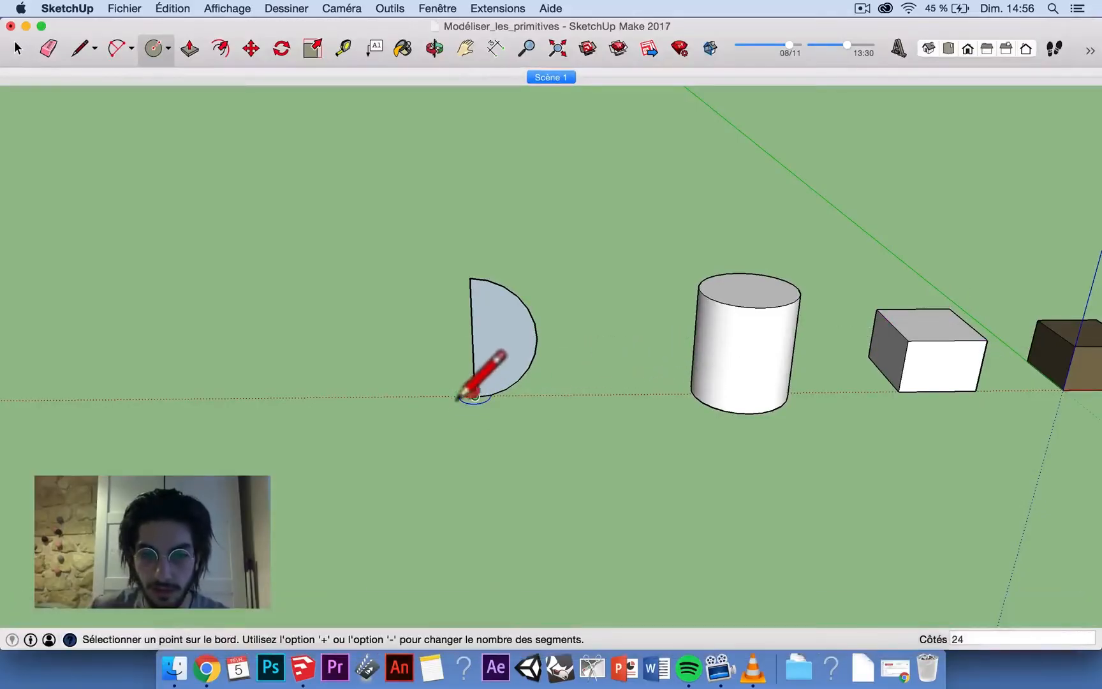
pyautogui.click(523, 415)
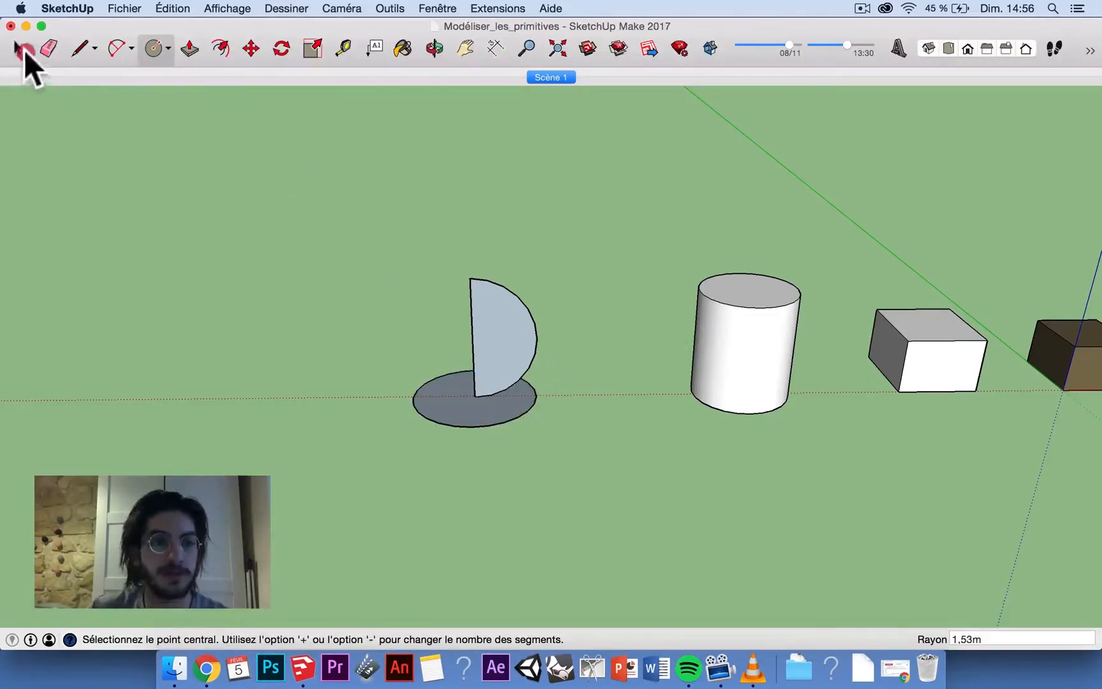
# Sweep the half-disc around the horizontal circle's full edge with Follow Me to form a sphere
pyautogui.click(20, 48)
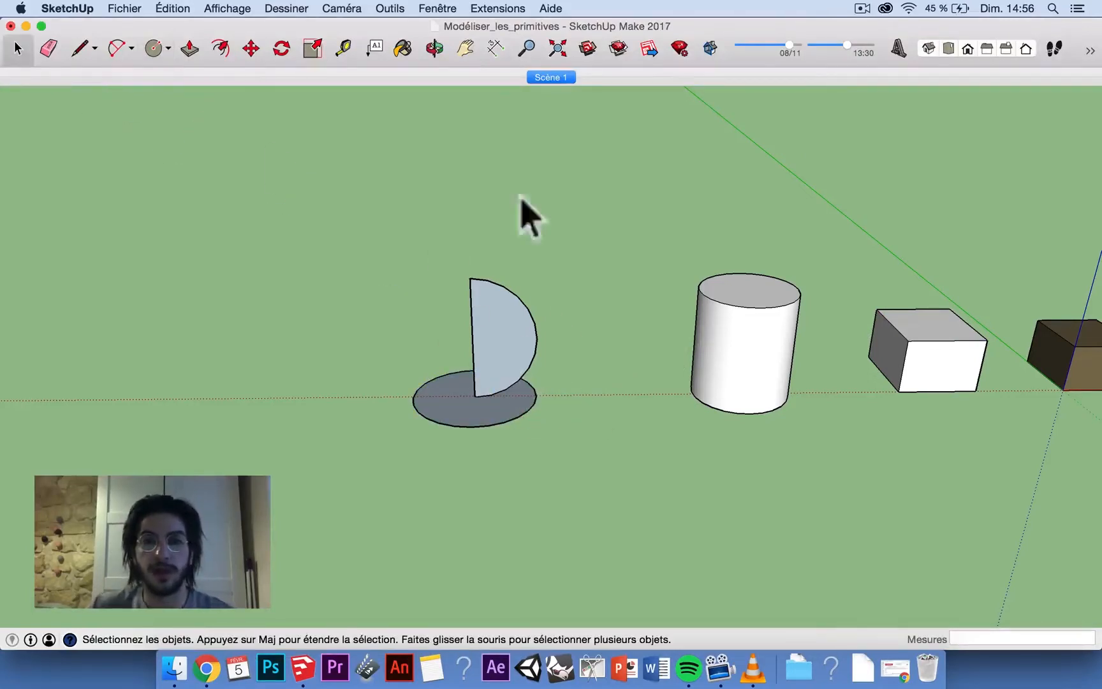
pyautogui.click(550, 8)
pyautogui.write('suivez')
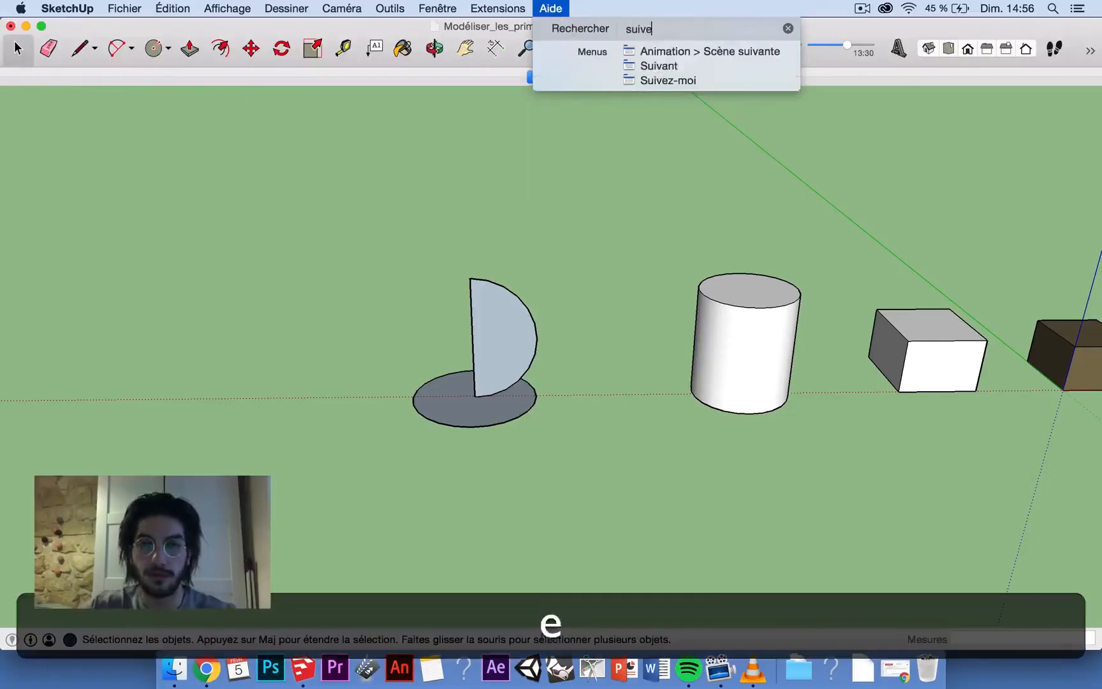
pyautogui.press('Down')
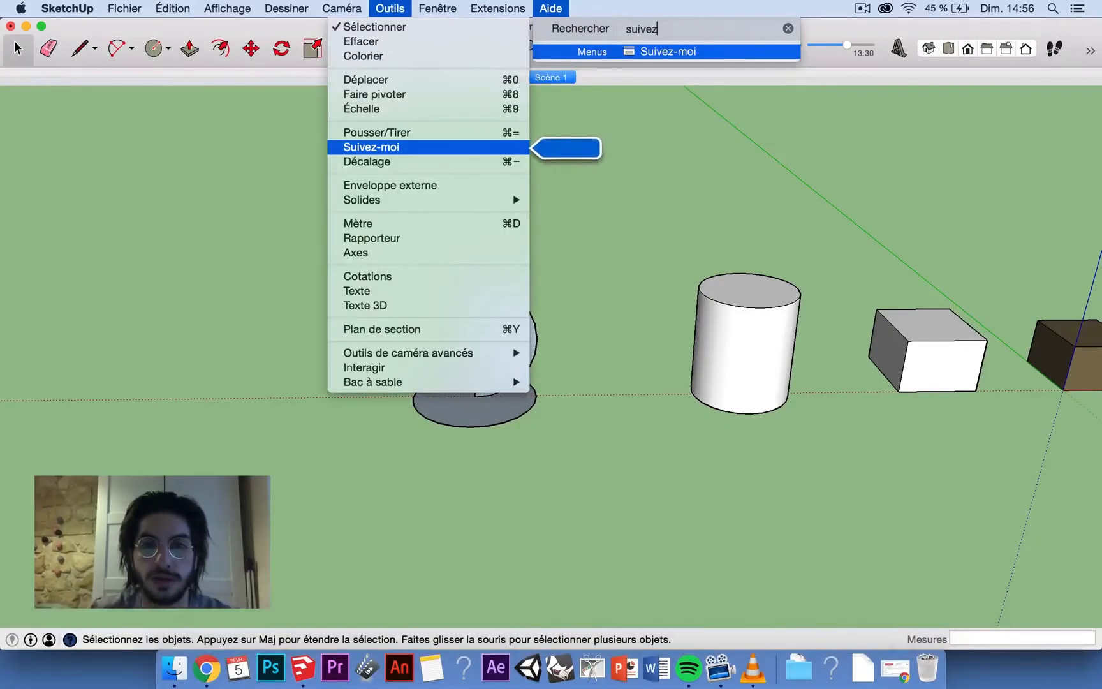
pyautogui.press('Return')
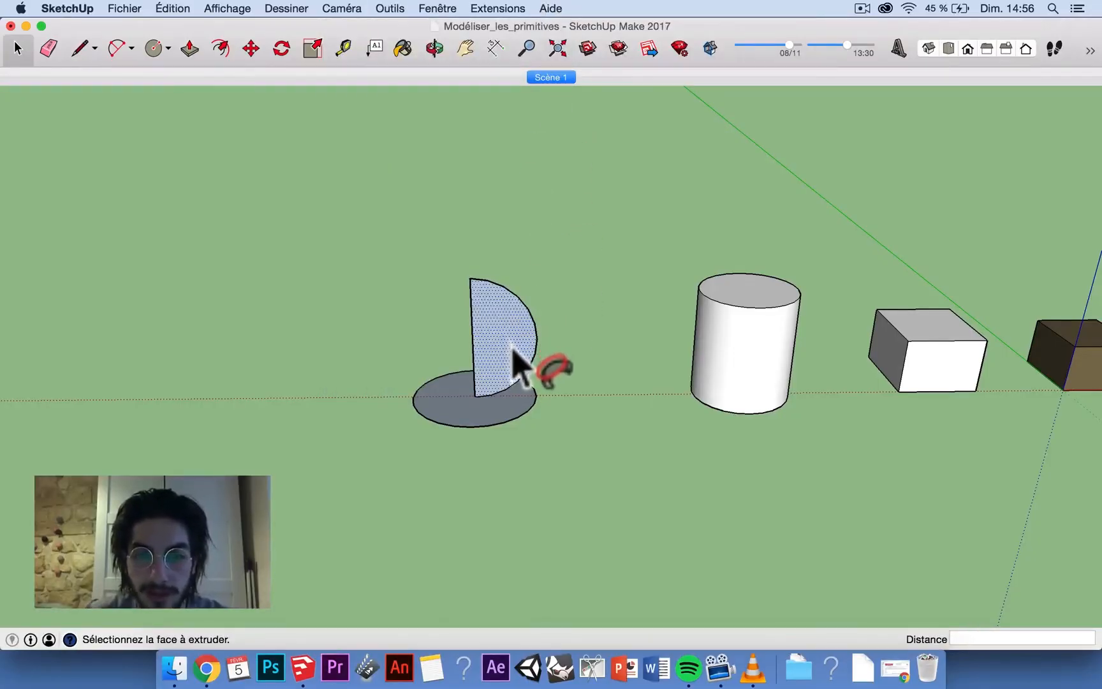
pyautogui.moveTo(515, 366)
pyautogui.mouseDown()
pyautogui.moveTo(532, 413)
pyautogui.moveTo(526, 390)
pyautogui.mouseUp()
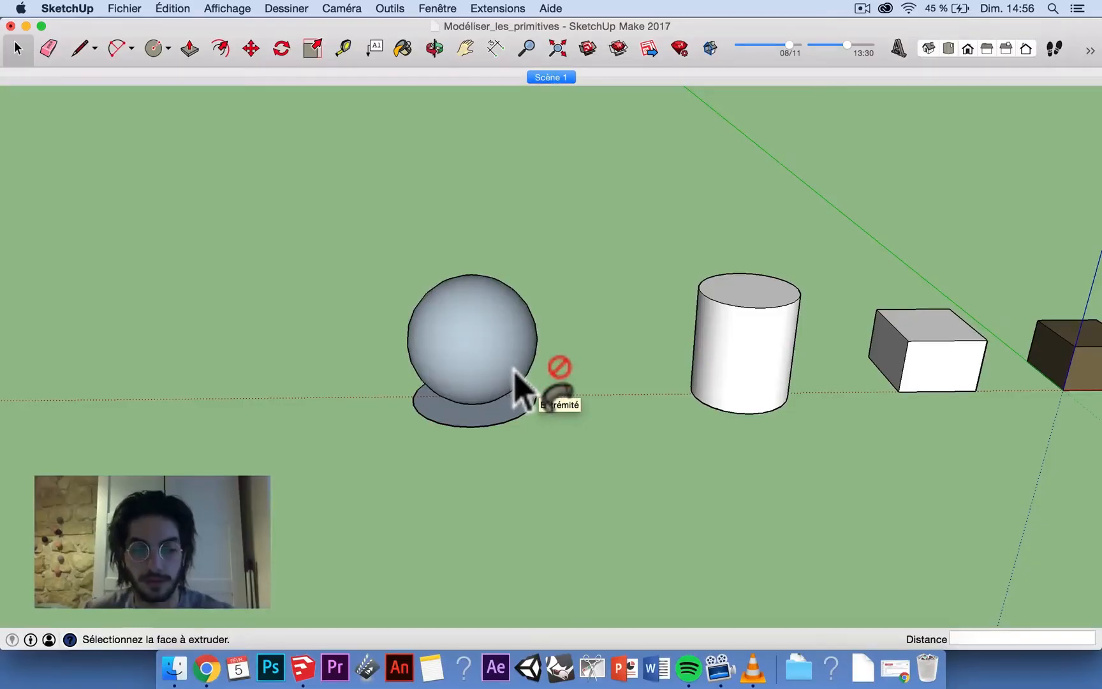
pyautogui.press('super+z')
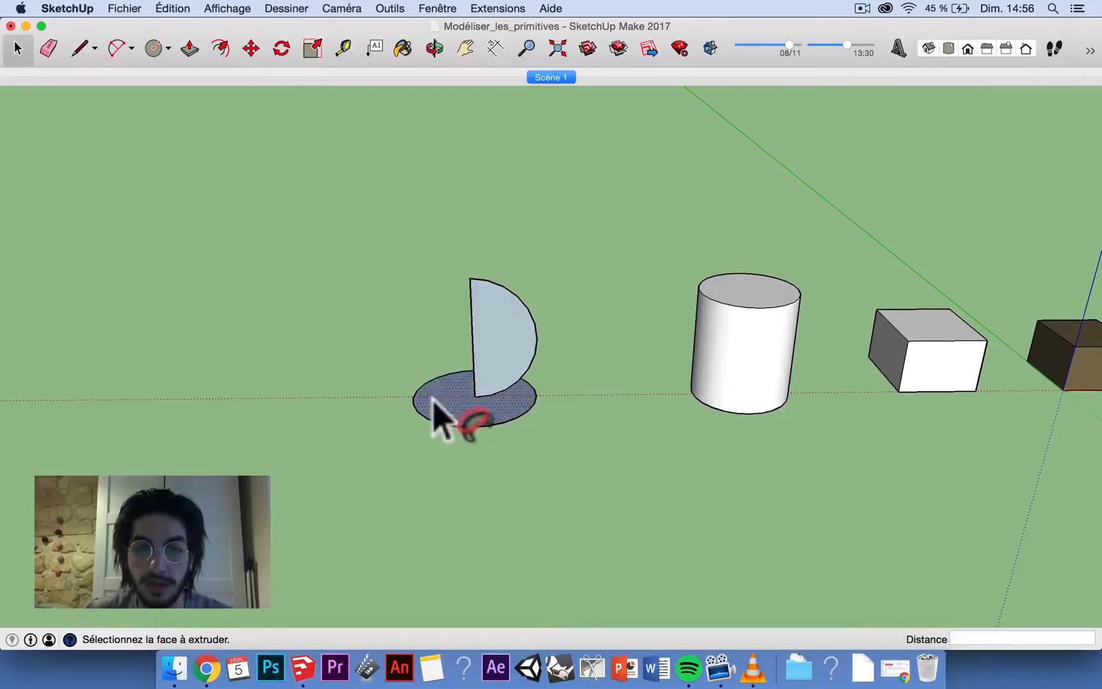
pyautogui.click(504, 358)
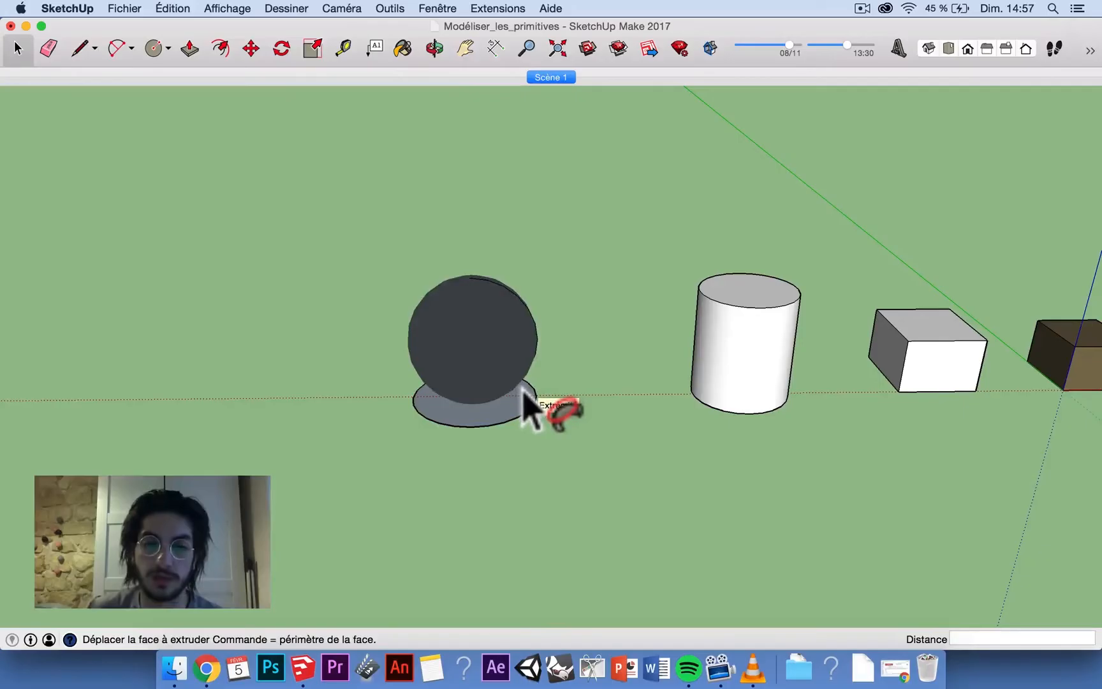
pyautogui.click(523, 389)
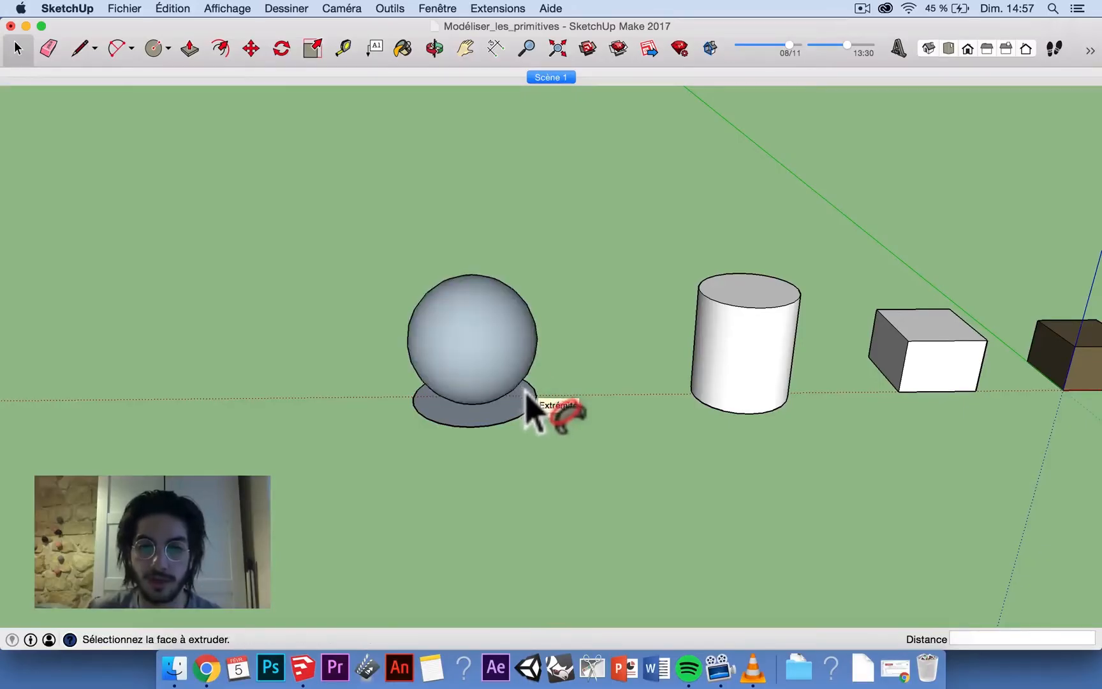
# Delete the flat guide circle under the sphere and make all the sphere's geometry a group
pyautogui.click(17, 48)
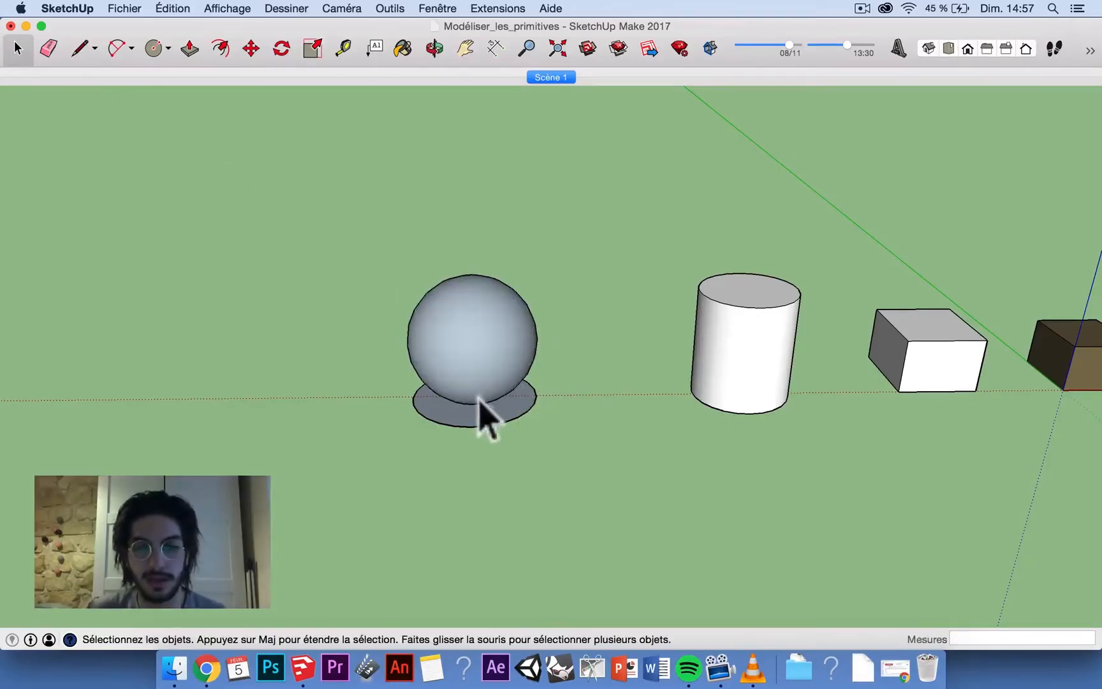
pyautogui.press('BackSpace')
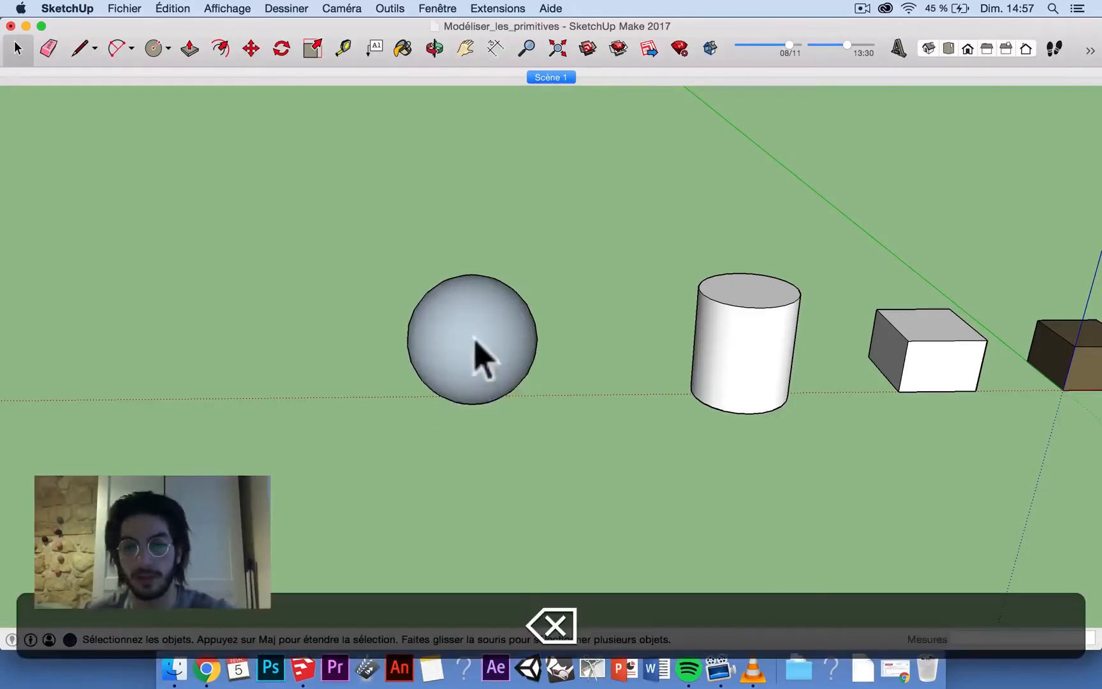
pyautogui.moveTo(497, 367); pyautogui.dragTo(405, 328, button='middle')
pyautogui.click(483, 338)
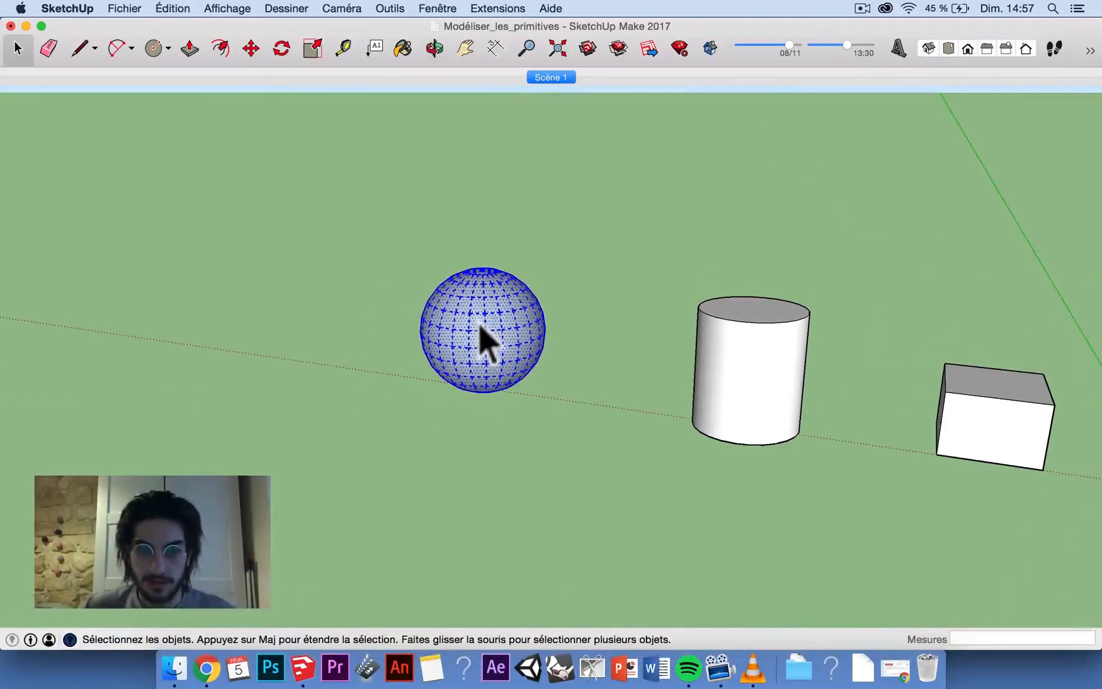
pyautogui.press('super+g')
# Draw a horizontal circle of about 7.87 m radius on the ground beyond the sphere
pyautogui.moveTo(483, 338); pyautogui.dragTo(675, 332, button='middle')
pyautogui.click(465, 49)
pyautogui.moveTo(799, 315); pyautogui.dragTo(1033, 373)
pyautogui.scroll(-3, 774, 357)
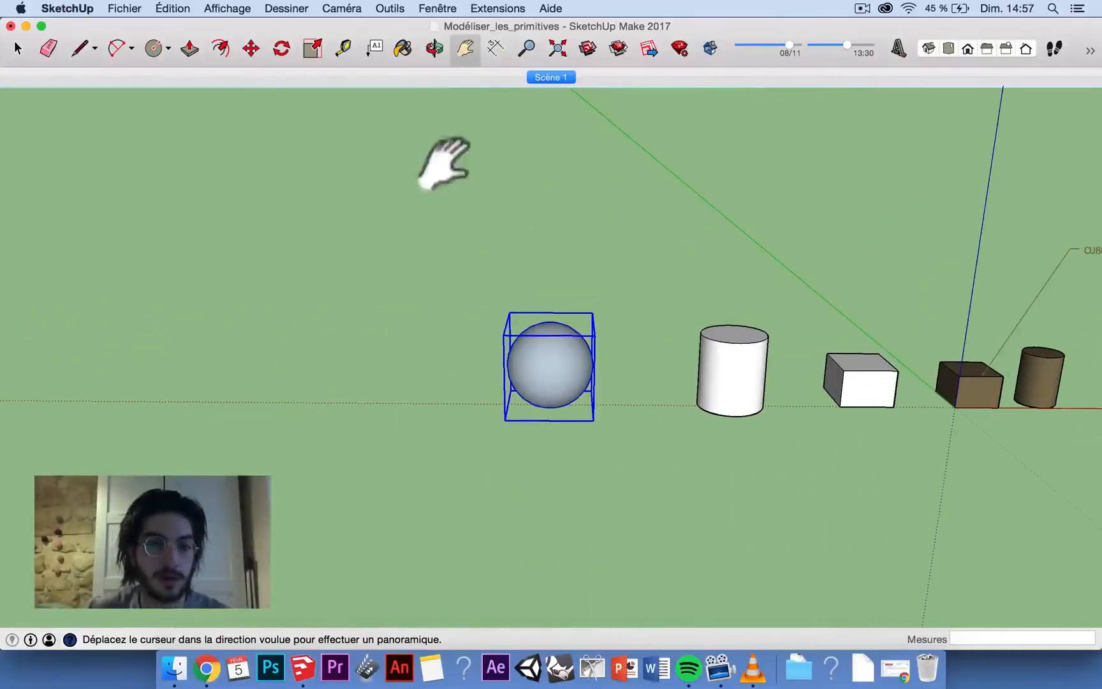
pyautogui.click(154, 49)
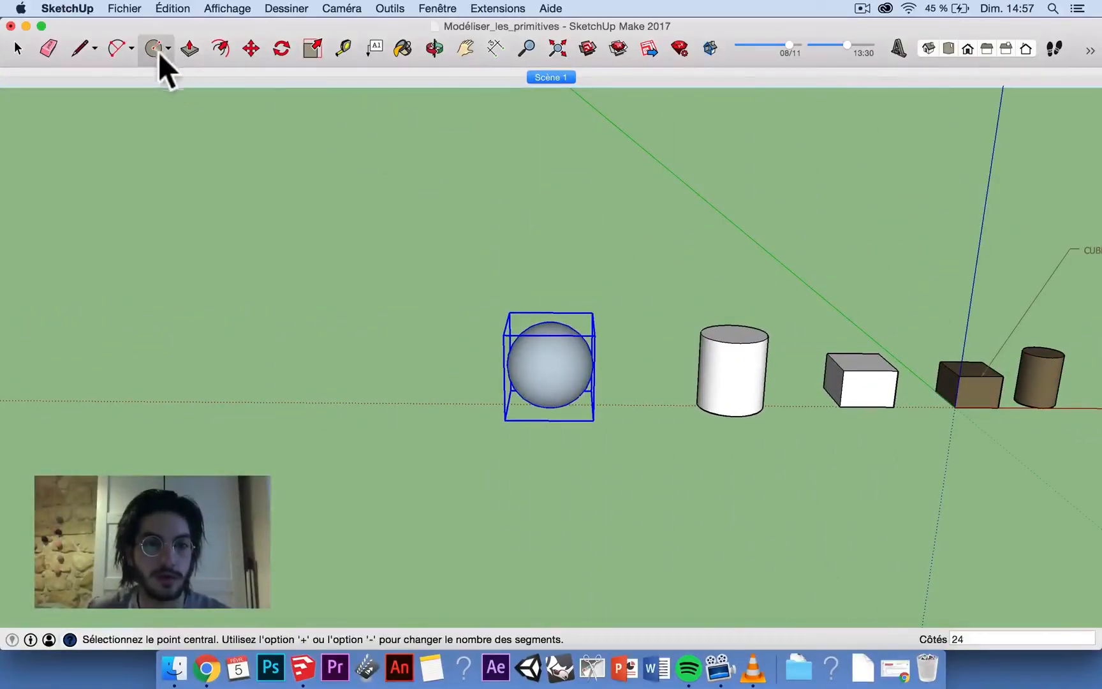
pyautogui.click(167, 387)
pyautogui.click(301, 413)
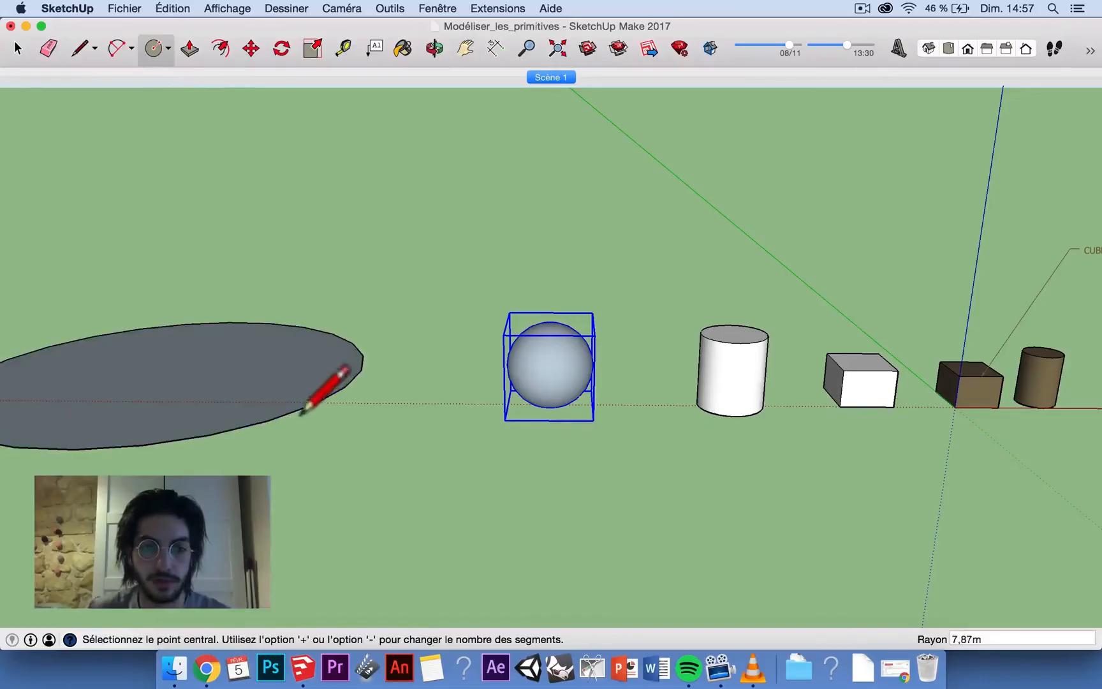
# Draw a vertical circle of about 1.22 m radius centred on the large circle's edge point farthest from the sphere
pyautogui.click(462, 52)
pyautogui.moveTo(285, 242); pyautogui.dragTo(656, 240)
pyautogui.click(434, 51)
pyautogui.moveTo(550, 352); pyautogui.dragTo(562, 294)
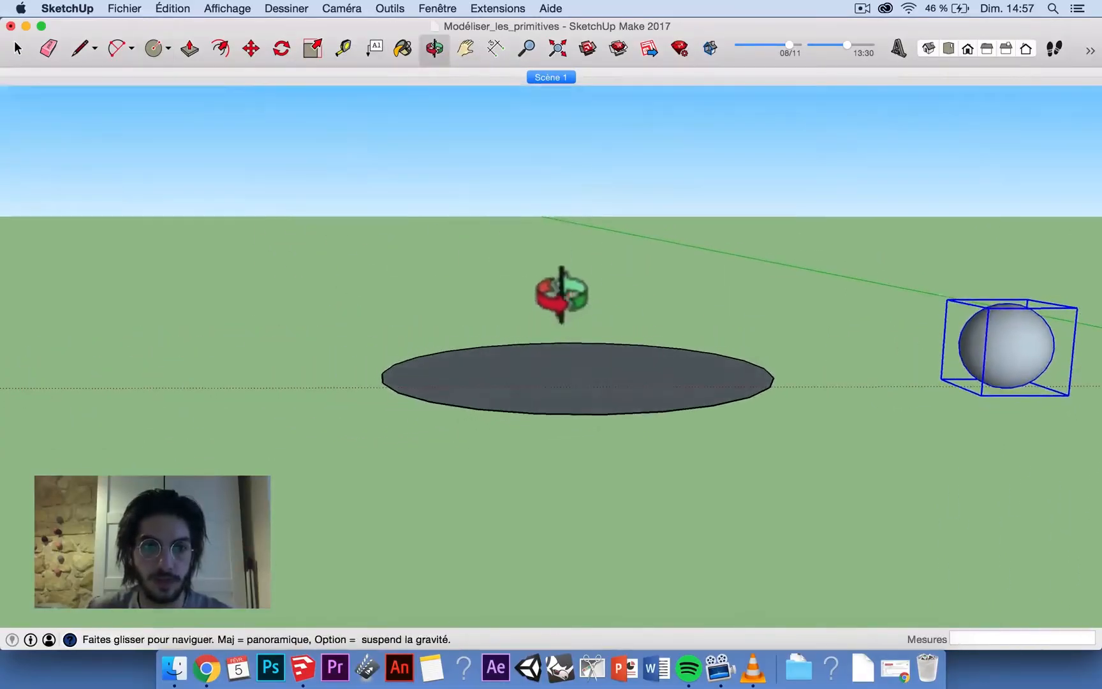
pyautogui.click(153, 48)
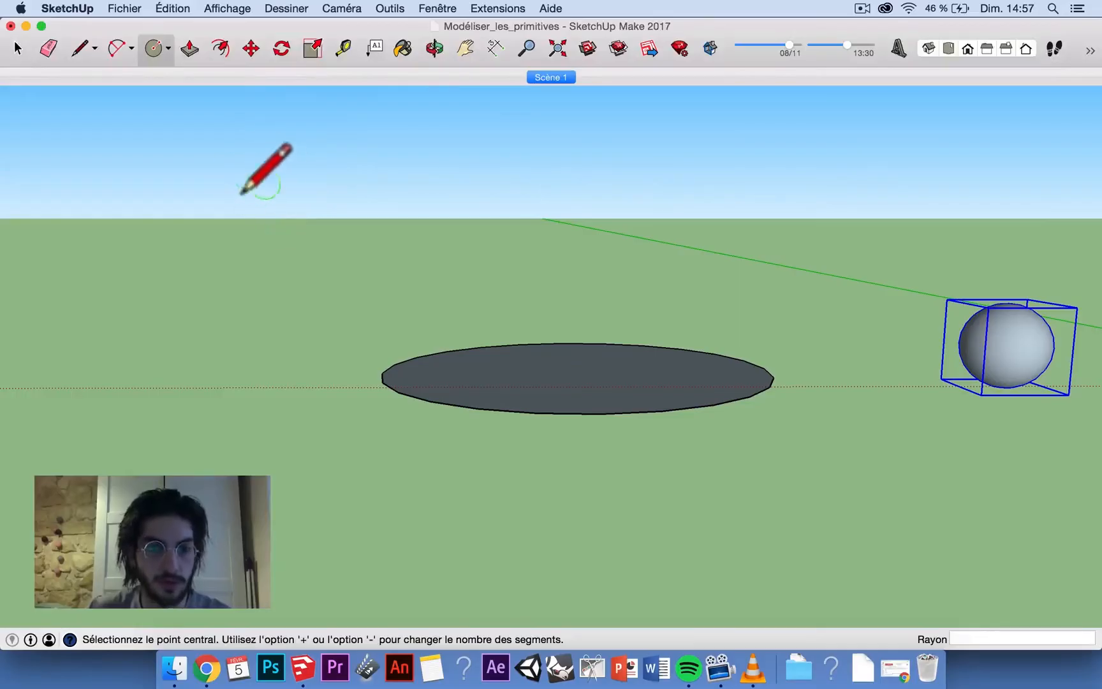
pyautogui.press('shift')
pyautogui.click(365, 379)
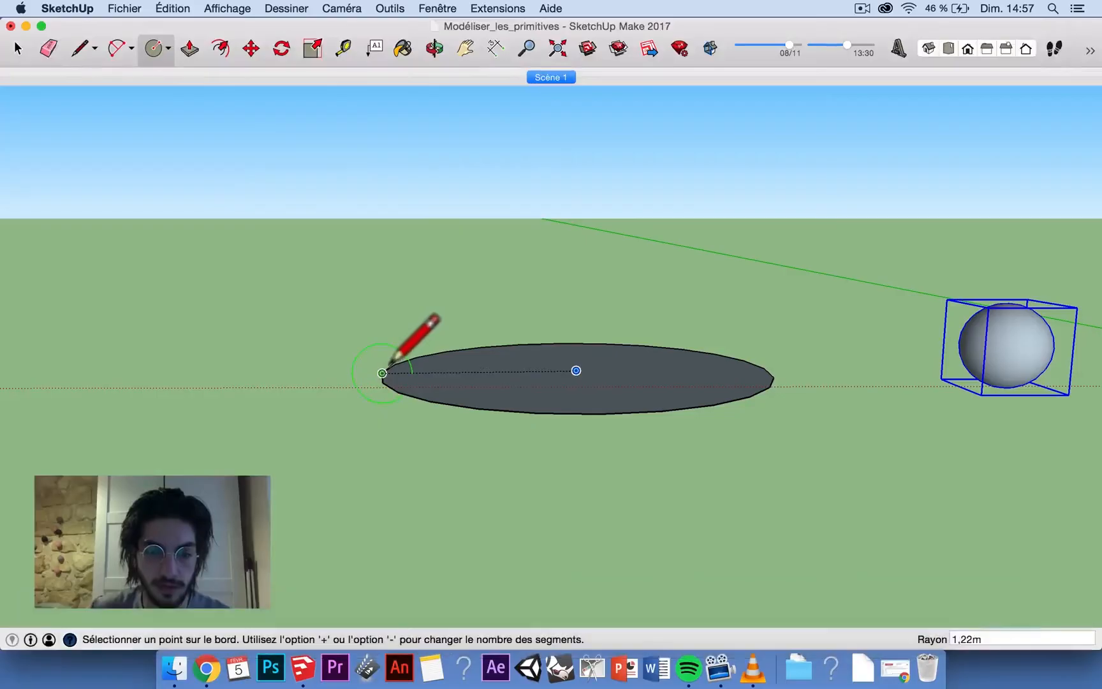
pyautogui.click(389, 366)
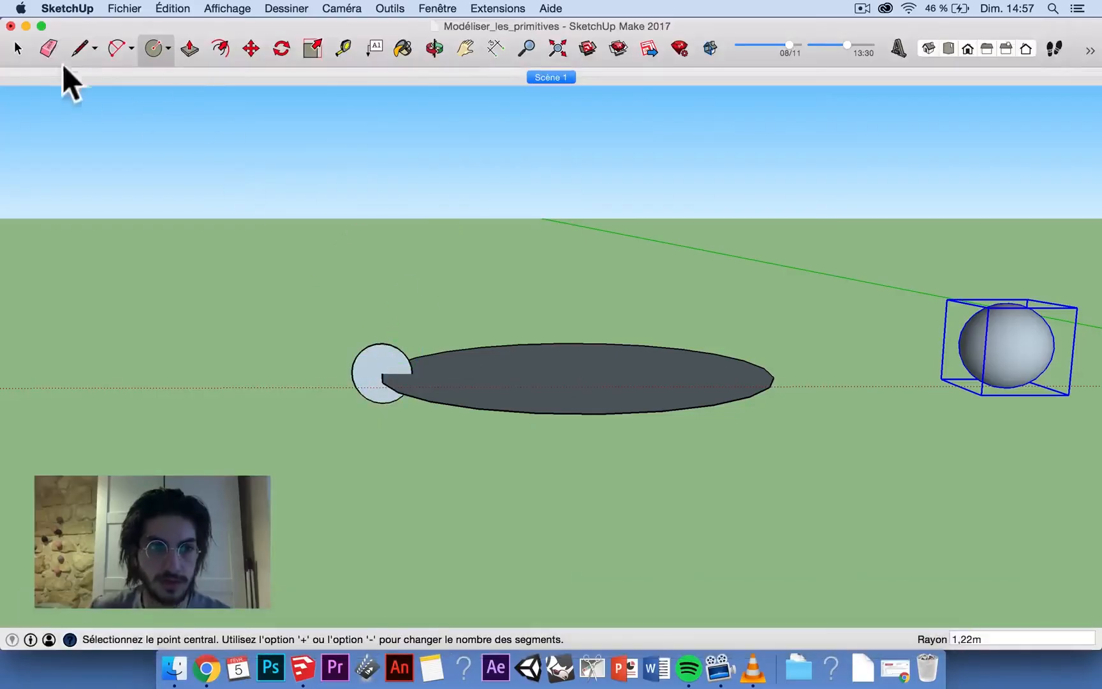
# Try sweeping the small upright circle around the large circle's perimeter with Follow Me
pyautogui.click(18, 49)
pyautogui.click(550, 8)
pyautogui.moveTo(628, 49)
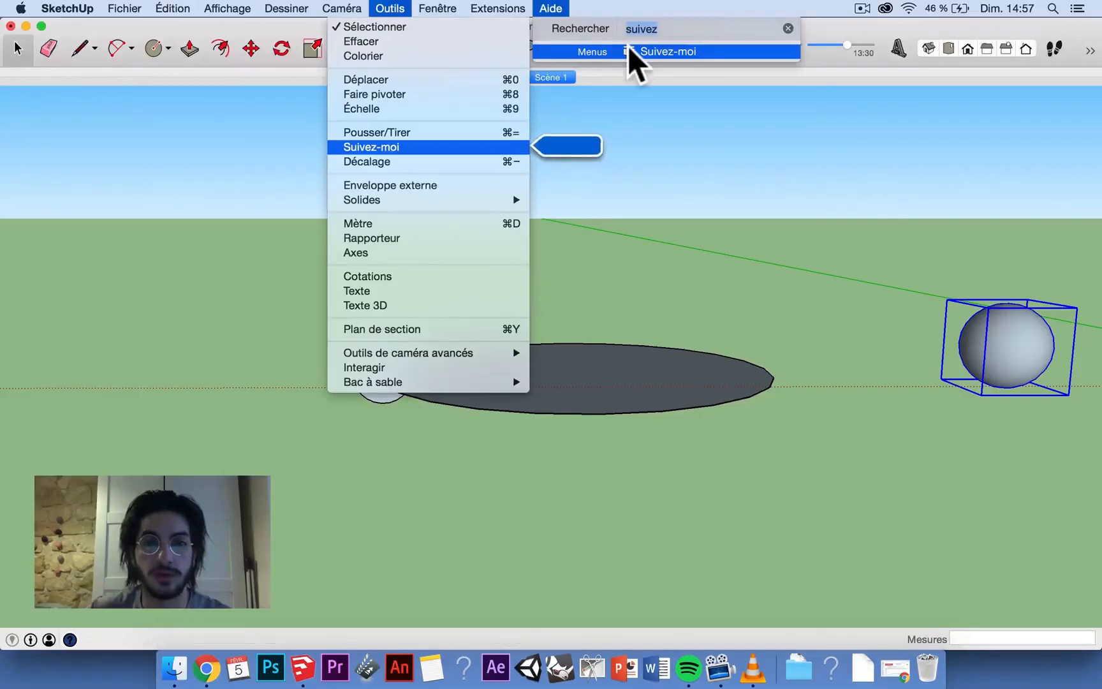
pyautogui.moveTo(389, 3)
pyautogui.click(419, 146)
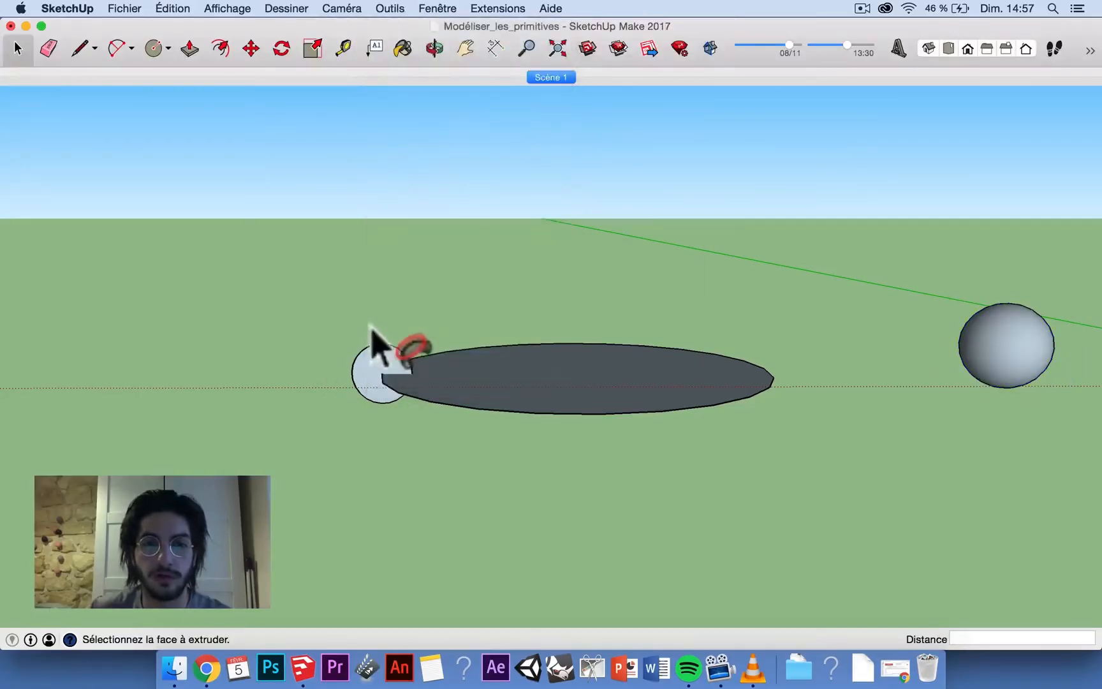
pyautogui.keyDown('super'); pyautogui.click(376, 383); pyautogui.keyUp('super')
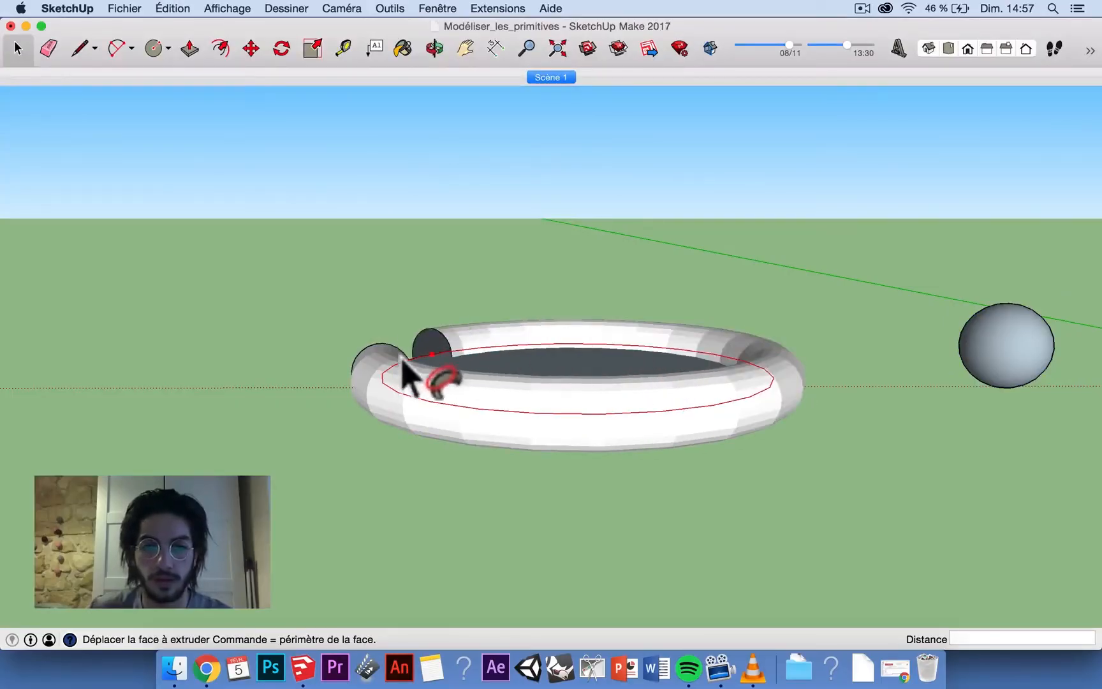
pyautogui.click(375, 370)
# Delete the flat disc inside the ring, and undo back to the two separate circles
pyautogui.moveTo(377, 386); pyautogui.dragTo(447, 370, button='middle')
pyautogui.click(17, 48)
pyautogui.click(645, 399)
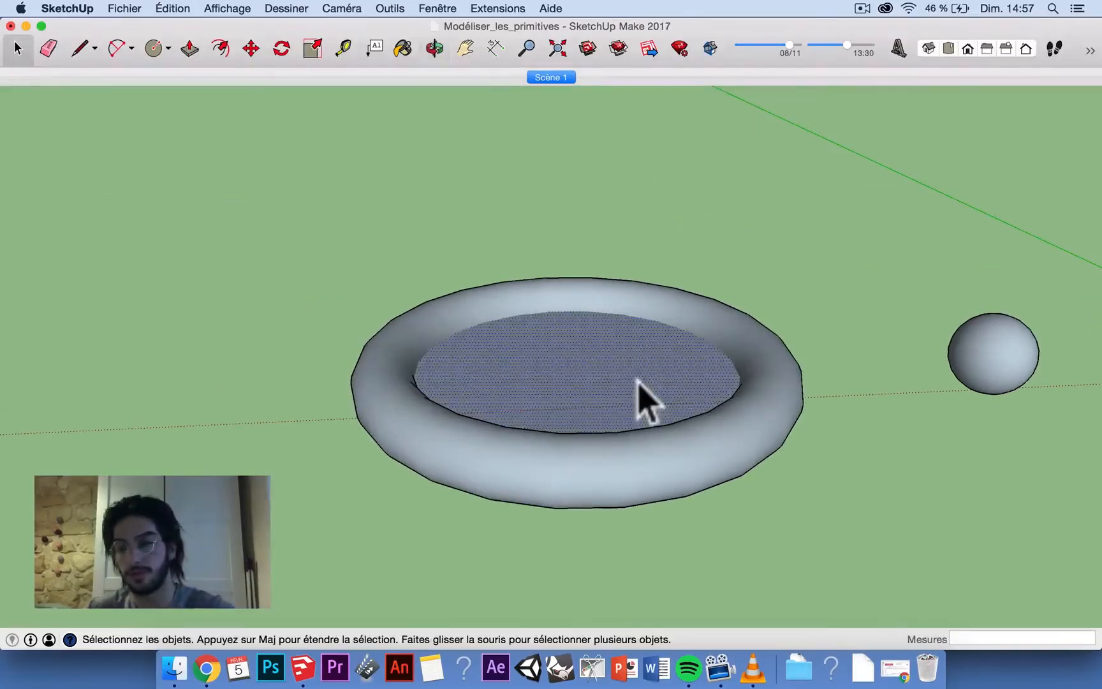
pyautogui.press('BackSpace')
pyautogui.moveTo(649, 375); pyautogui.dragTo(476, 349, button='middle')
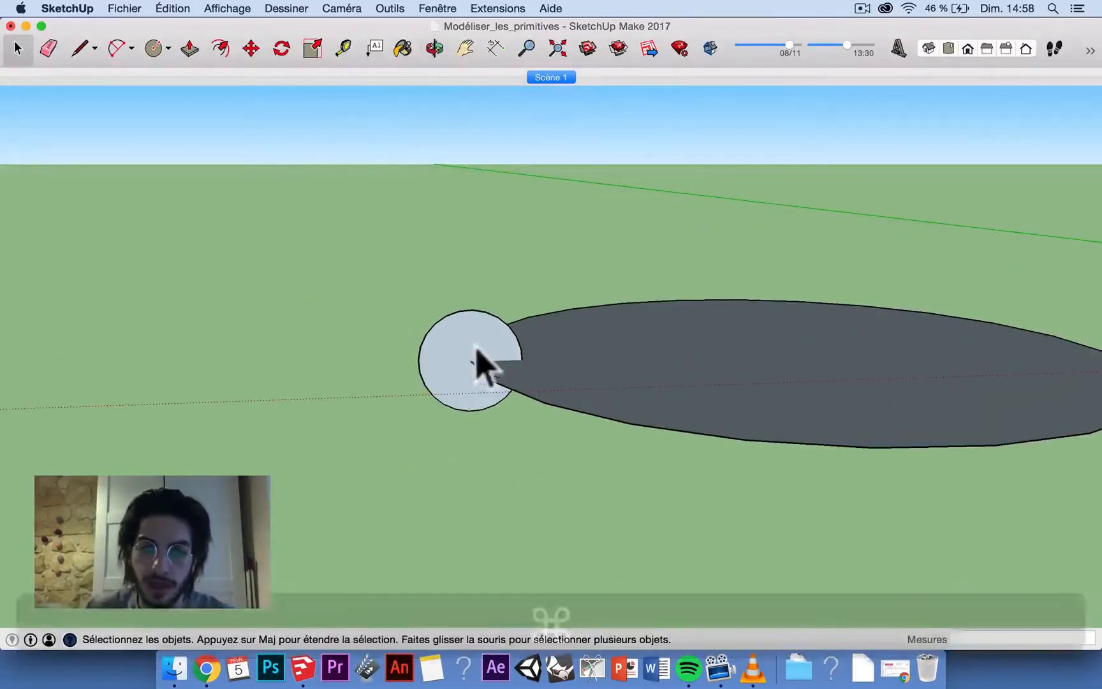
# Select only the upright circle's face and sweep it along the large circle with Follow Me to form a torus
pyautogui.click(462, 347)
pyautogui.click(465, 49)
pyautogui.moveTo(714, 255); pyautogui.dragTo(400, 284)
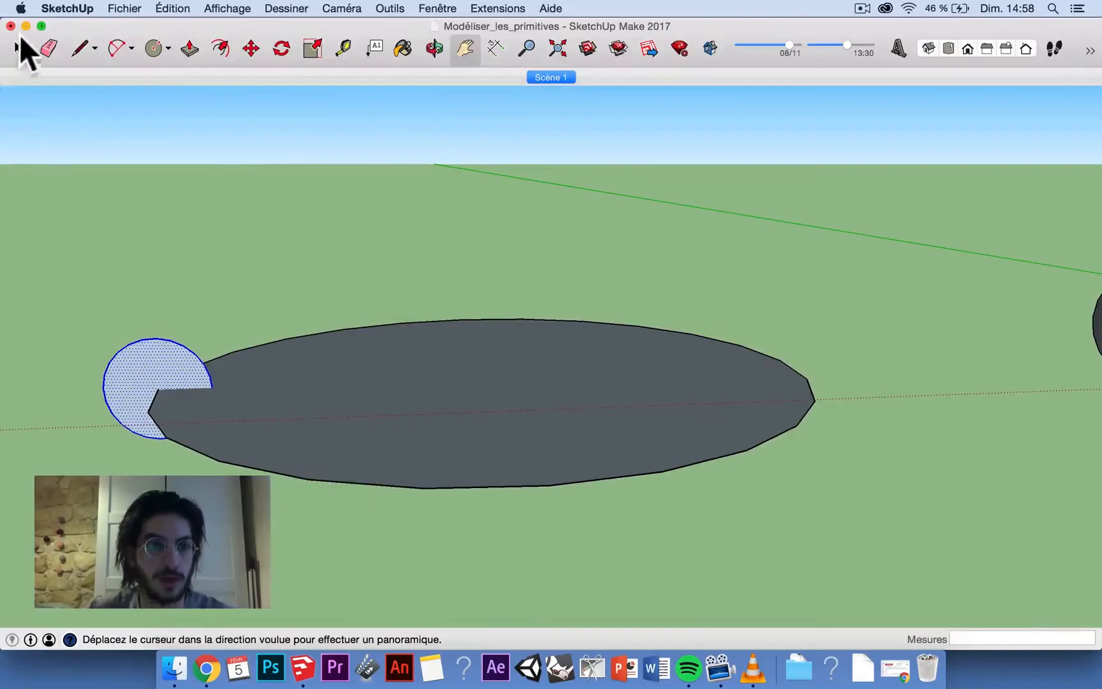
pyautogui.click(17, 49)
pyautogui.click(148, 363)
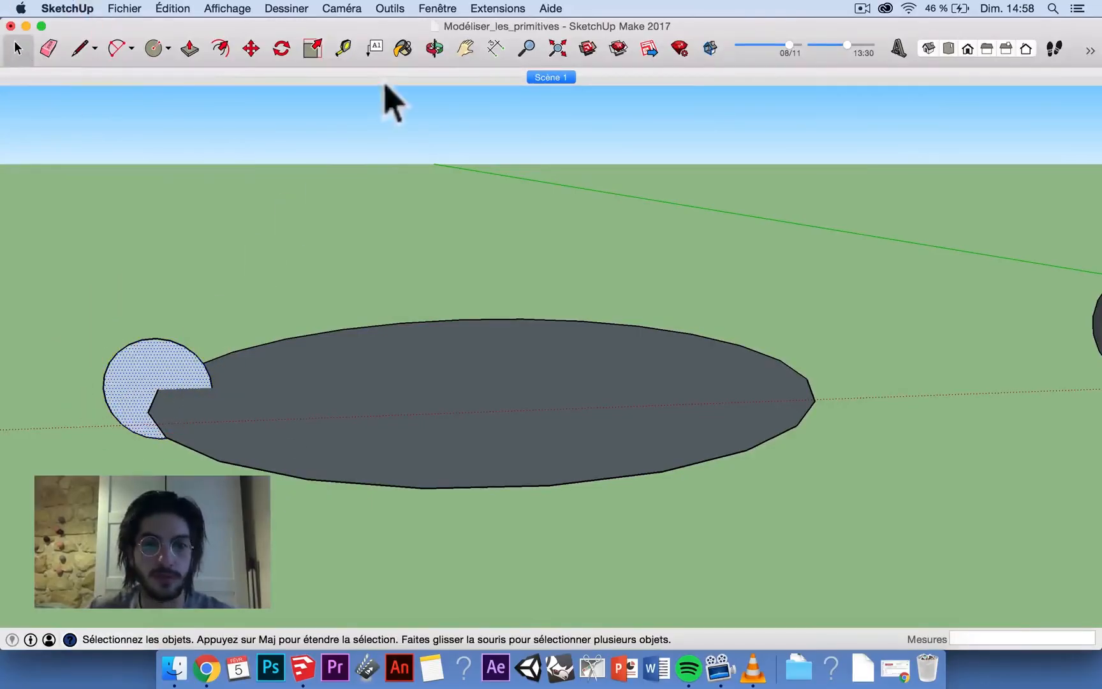
pyautogui.click(548, 8)
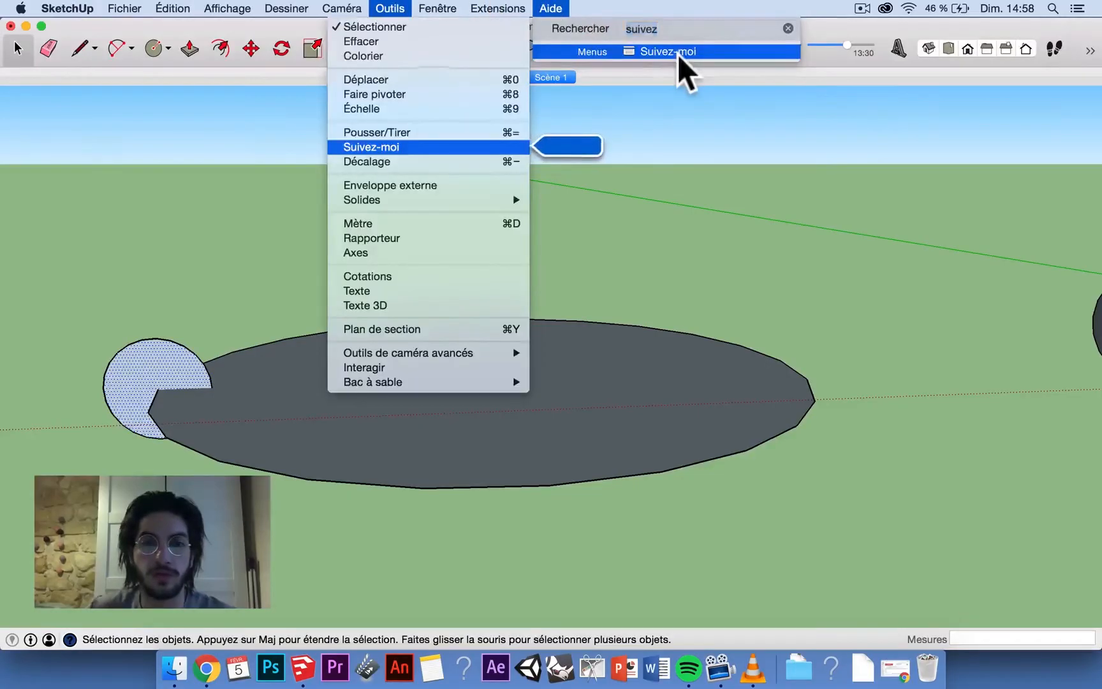
pyautogui.click(677, 55)
pyautogui.moveTo(113, 394)
pyautogui.mouseDown()
pyautogui.moveTo(142, 433)
pyautogui.moveTo(154, 378)
pyautogui.moveTo(136, 401)
pyautogui.moveTo(276, 474)
pyautogui.moveTo(733, 423)
pyautogui.moveTo(709, 356)
pyautogui.moveTo(499, 322)
pyautogui.moveTo(288, 340)
pyautogui.moveTo(154, 383)
pyautogui.mouseUp()
pyautogui.press('super+z')
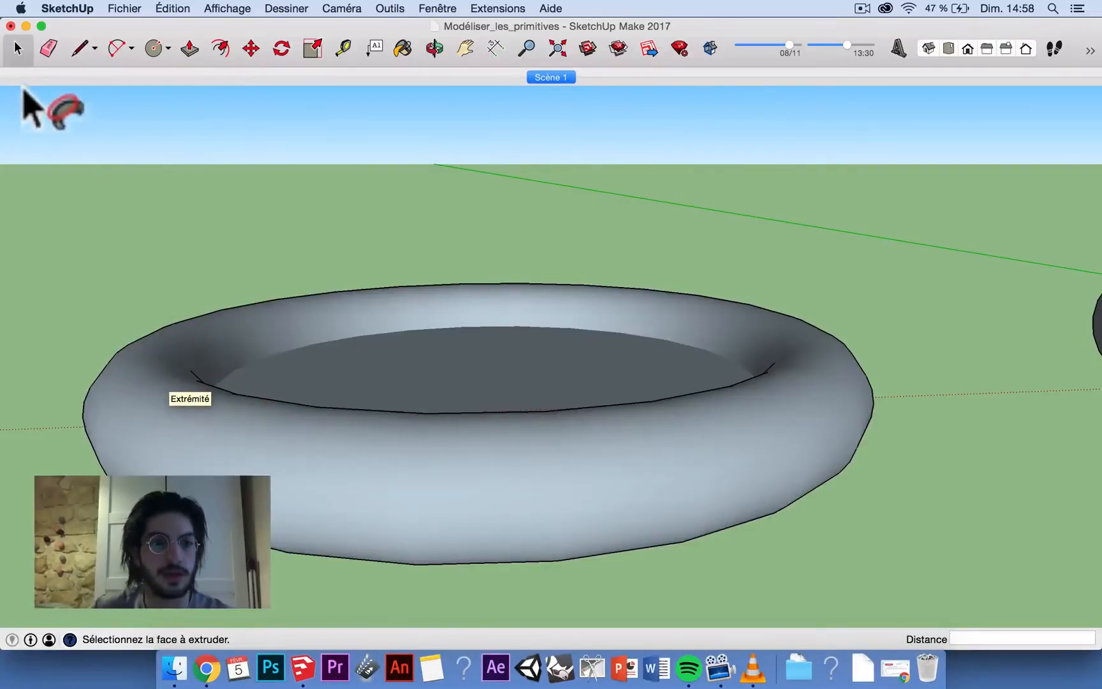
# Delete the flat disc inside the torus and make all the torus geometry a group
pyautogui.click(574, 377)
pyautogui.press('Delete')
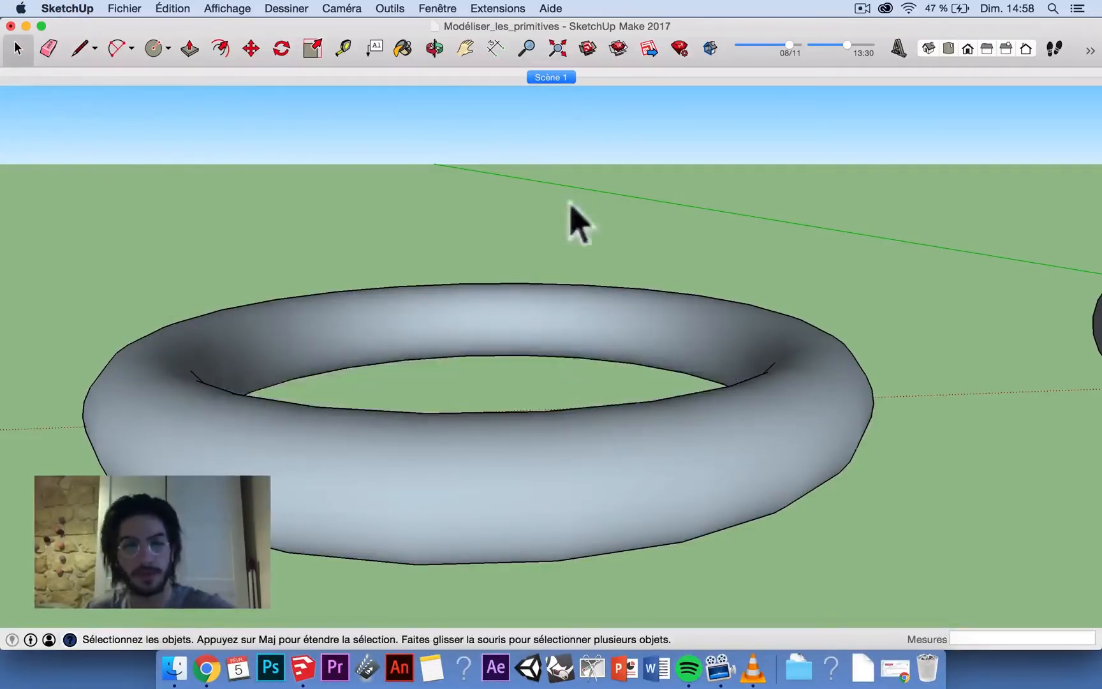
pyautogui.scroll(-4, 599, 287)
pyautogui.tripleClick(644, 287)
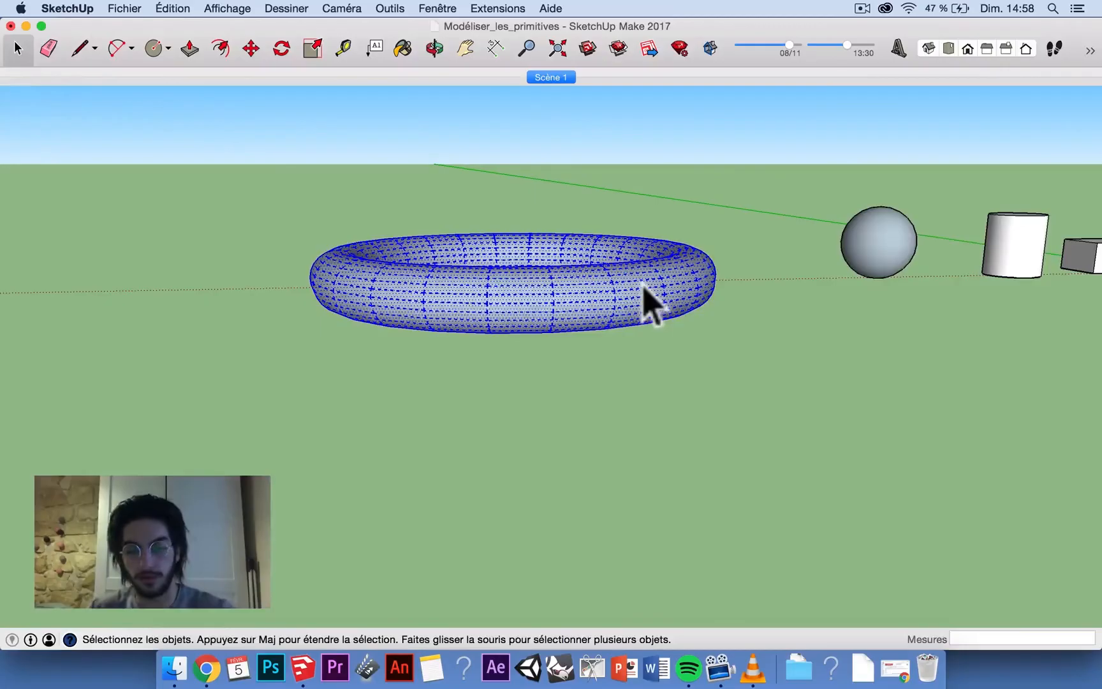
pyautogui.press('super+g')
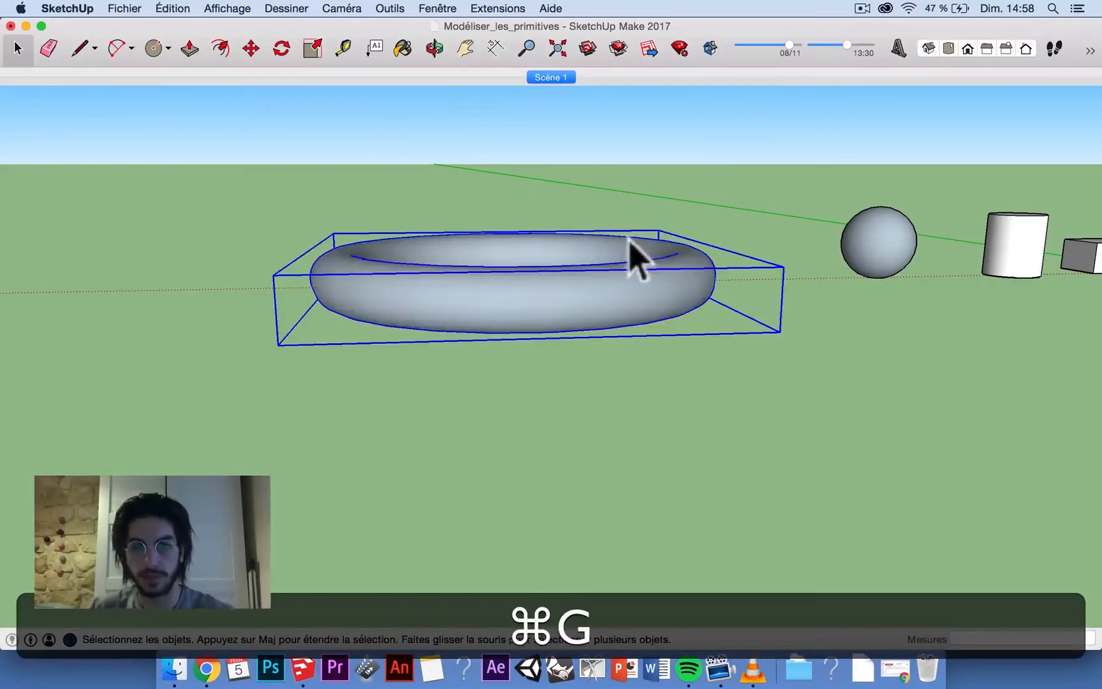
# Draw an upright rectangle about 3.38 by 5.48 m on the far side of the torus from the sphere
pyautogui.click(464, 48)
pyautogui.moveTo(843, 209); pyautogui.dragTo(357, 233)
pyautogui.moveTo(622, 246); pyautogui.dragTo(514, 283)
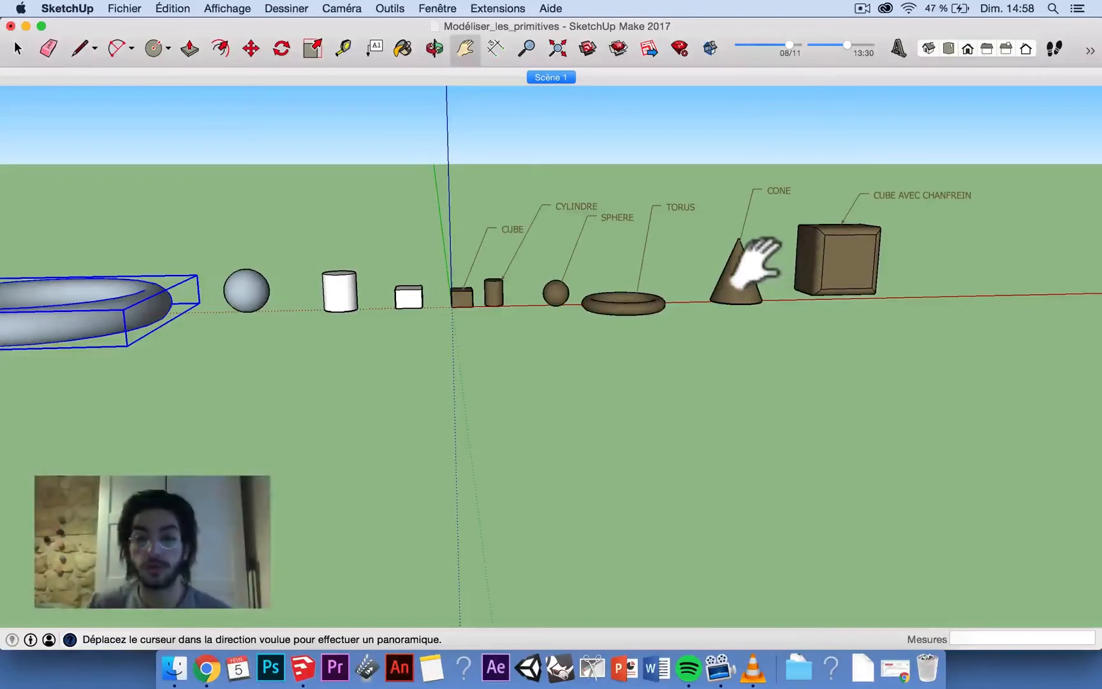
pyautogui.moveTo(618, 257); pyautogui.dragTo(1020, 278)
pyautogui.moveTo(647, 253); pyautogui.dragTo(608, 268, button='middle')
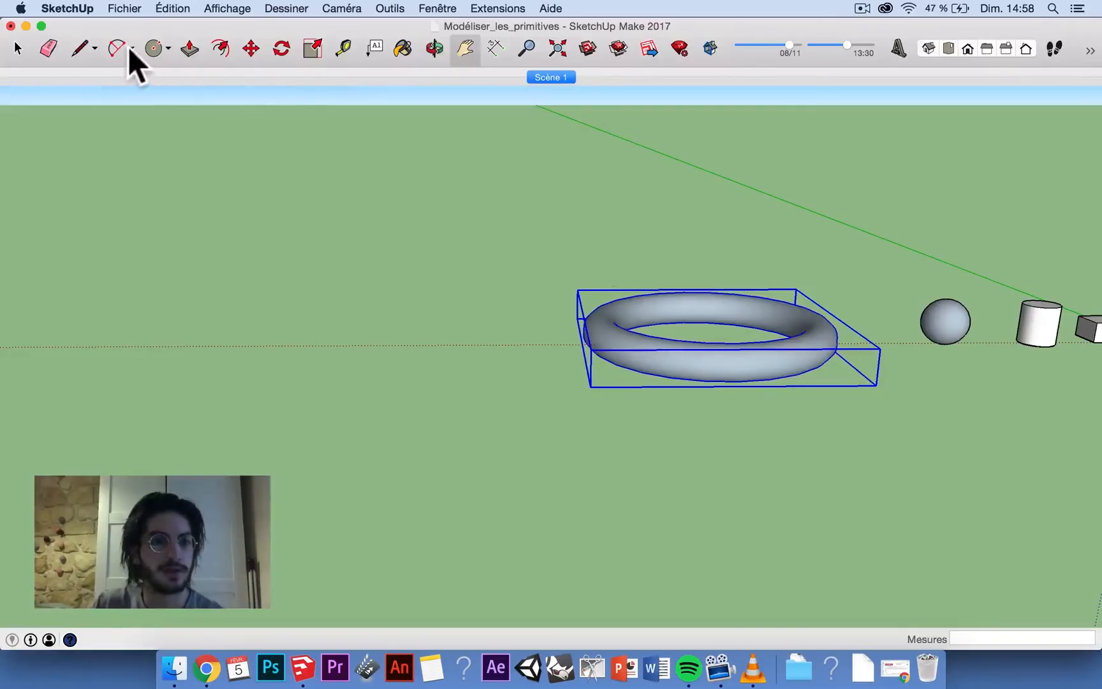
pyautogui.click(164, 50)
pyautogui.press('r')
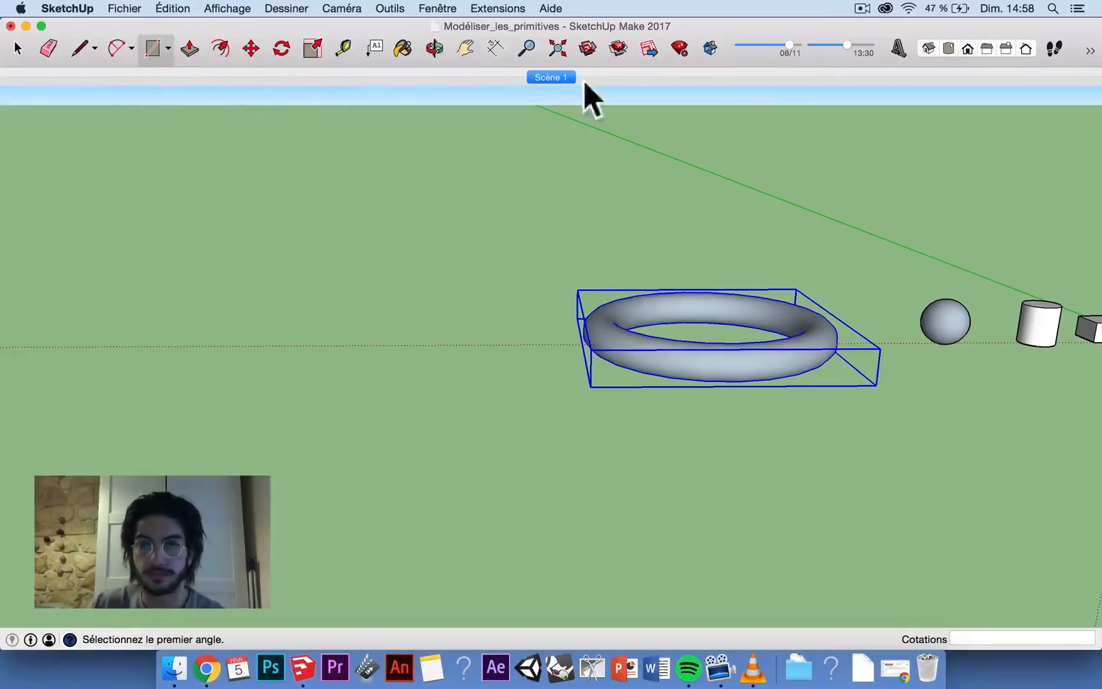
pyautogui.click(458, 44)
pyautogui.moveTo(670, 264); pyautogui.dragTo(507, 267)
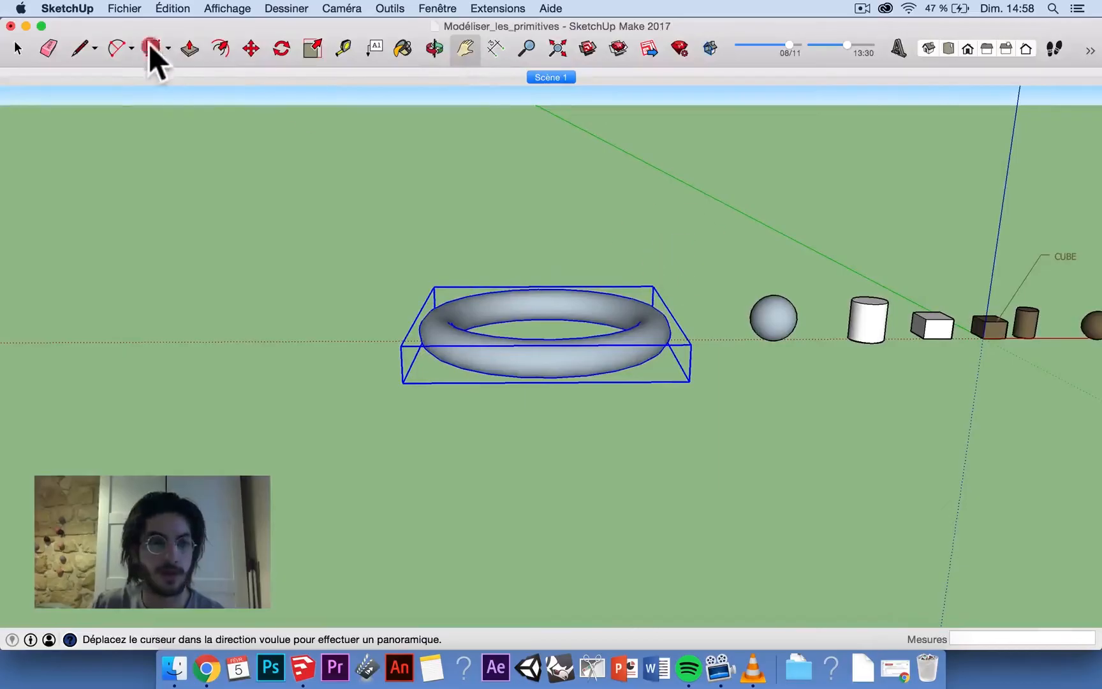
pyautogui.click(150, 46)
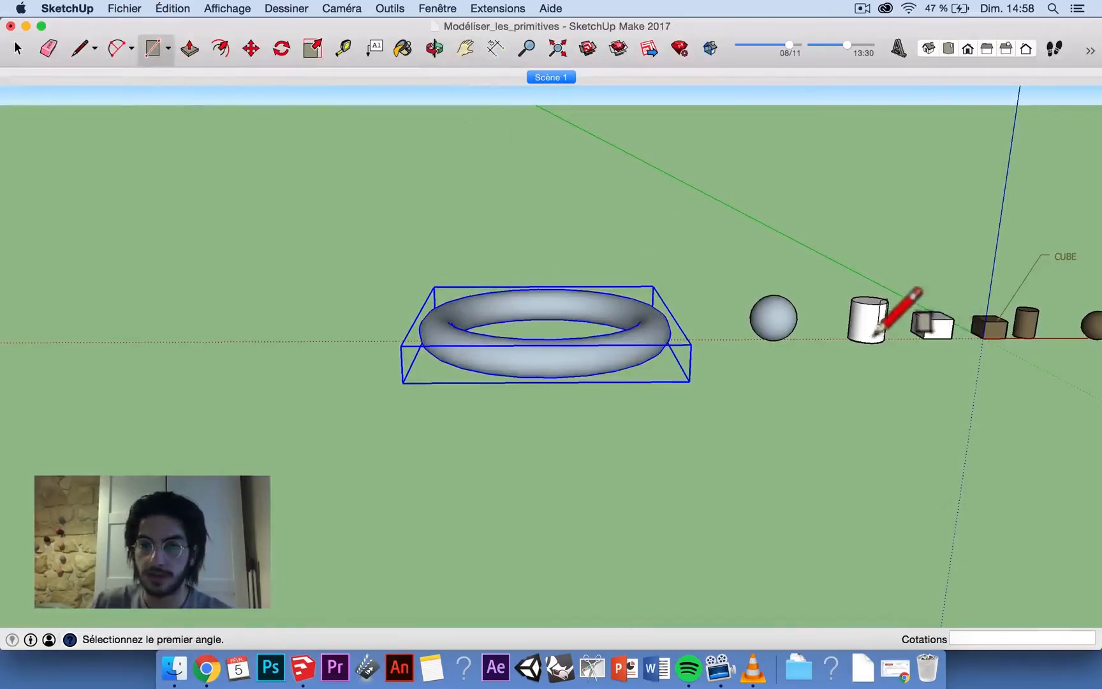
pyautogui.press('shift')
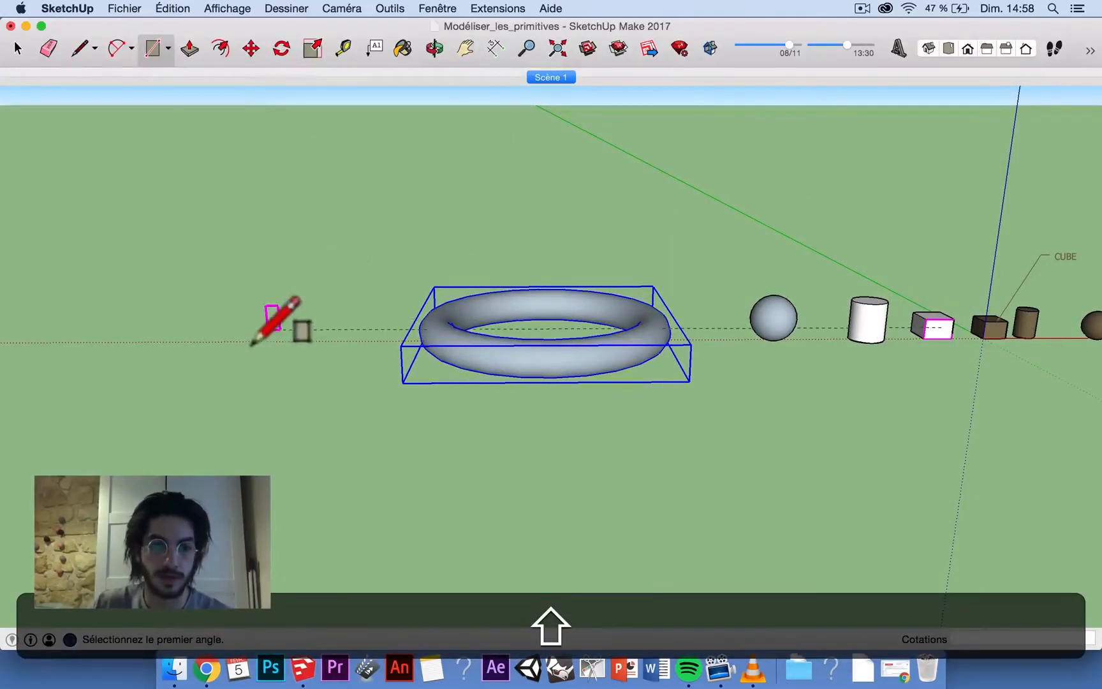
pyautogui.click(265, 331)
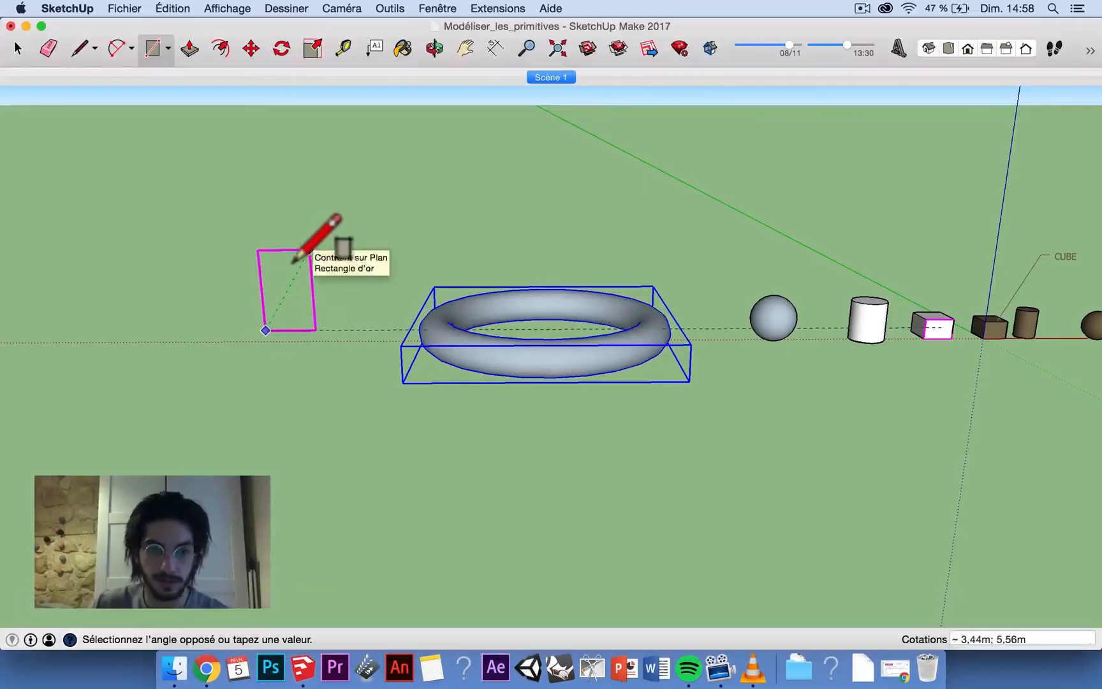
pyautogui.click(310, 252)
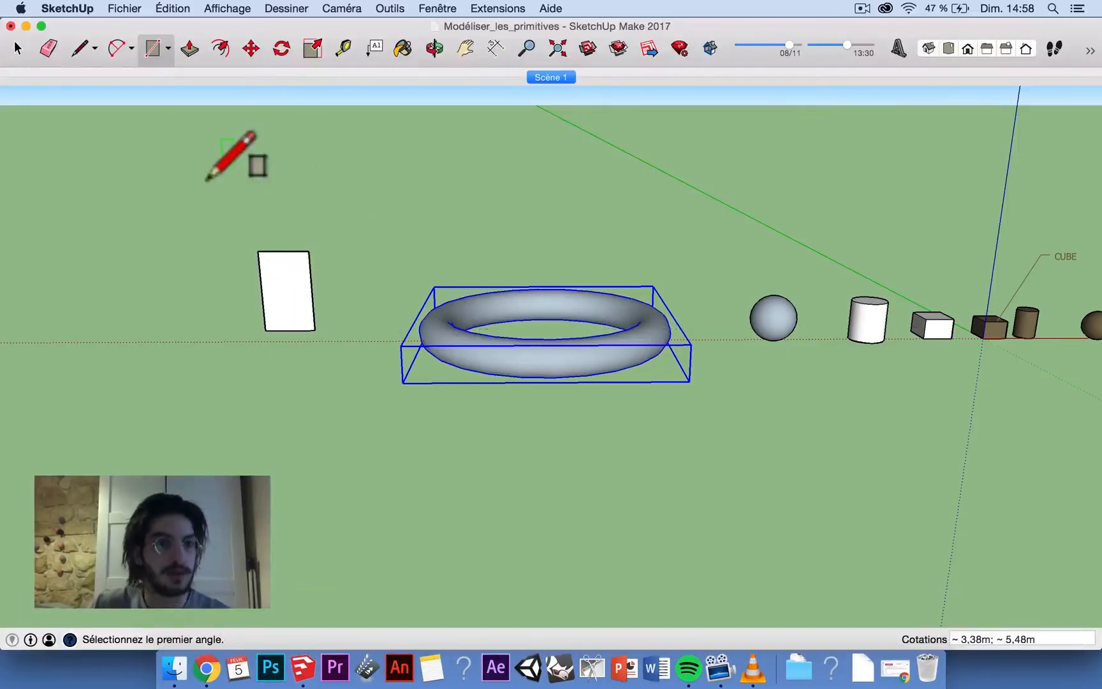
# Split the upright rectangle with a diagonal line and erase its outer edges to leave a right triangle
pyautogui.click(79, 47)
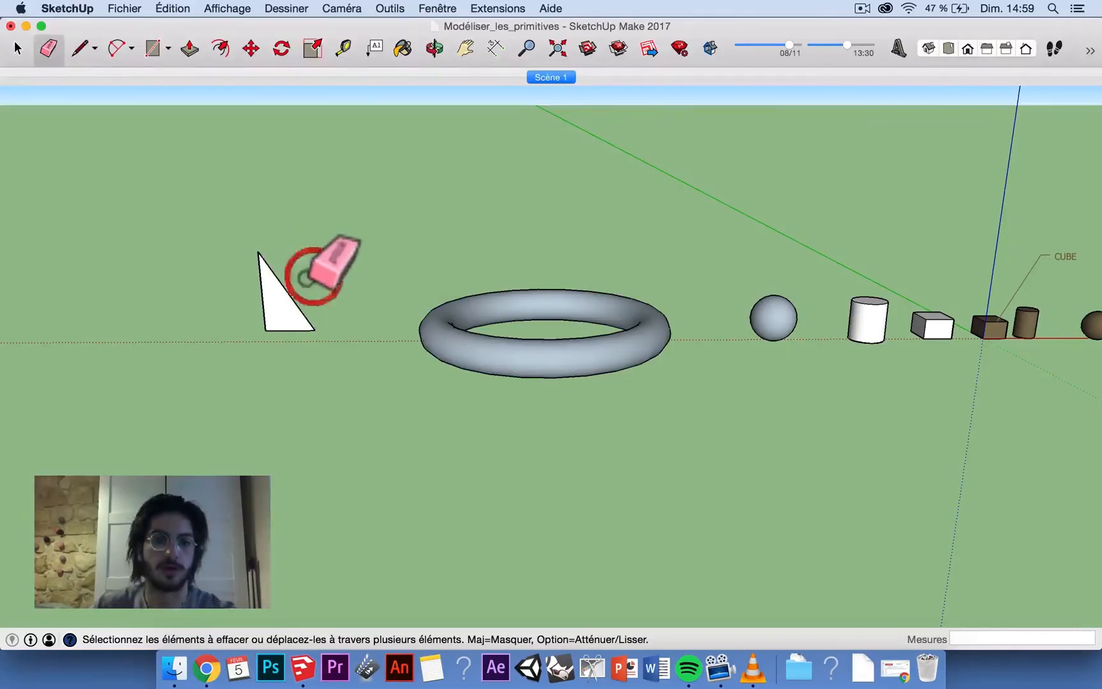
pyautogui.scroll(3, 242, 274)
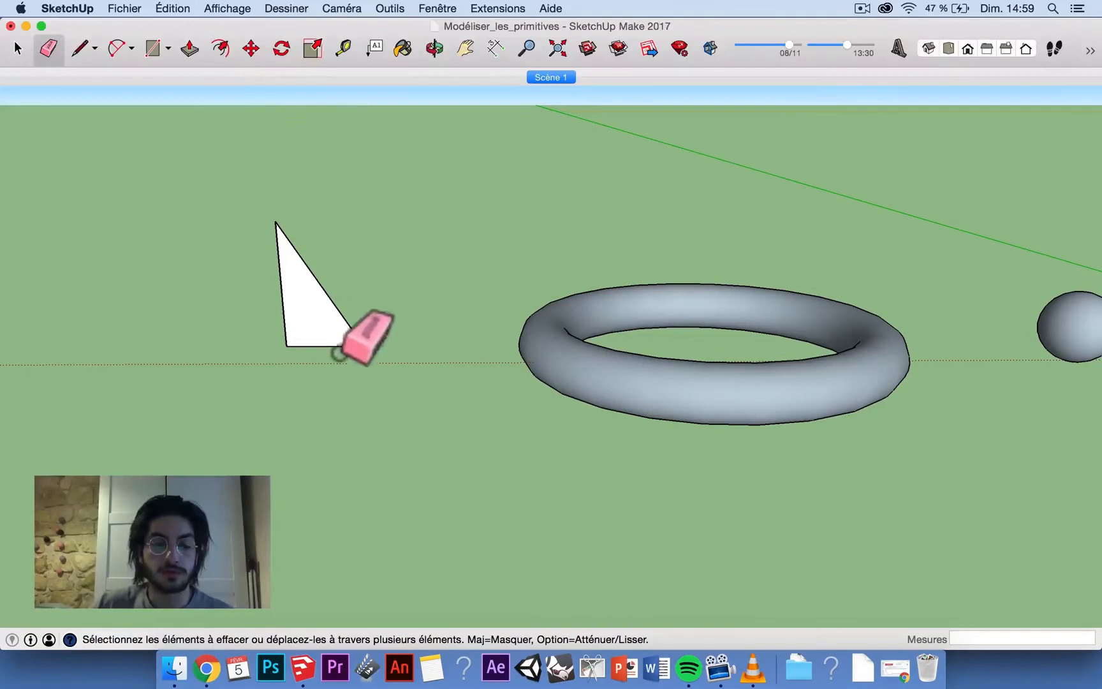
# Draw a horizontal circle of about 3.38 m radius, centred on the triangle's right-angle corner and reaching its other base corner
pyautogui.click(157, 45)
pyautogui.click(206, 130)
pyautogui.press('shift')
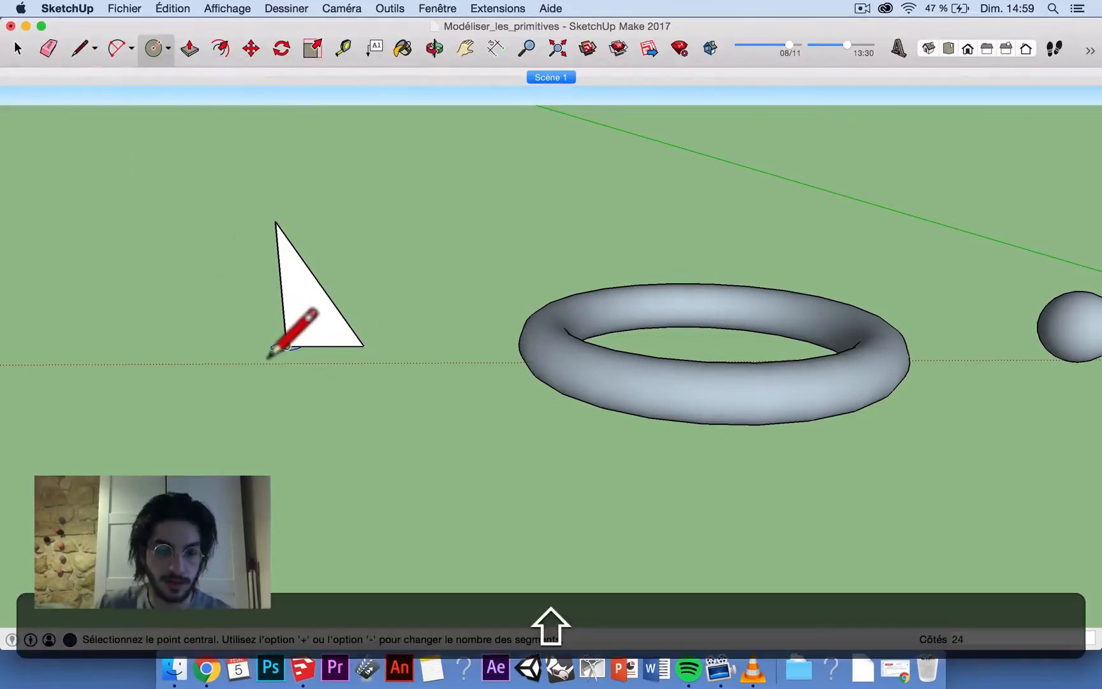
pyautogui.click(283, 348)
pyautogui.click(362, 345)
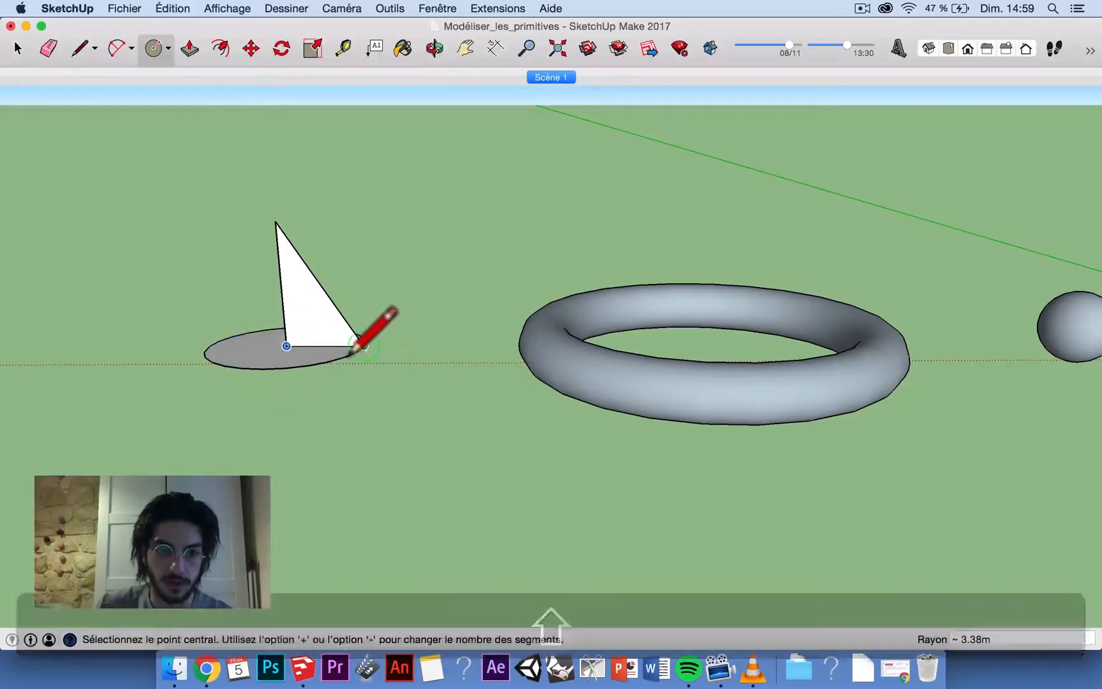
# Try sweeping the triangle's face around the circle's edge with Follow Me, and undo the attempt
pyautogui.click(17, 48)
pyautogui.scroll(5, 270, 307)
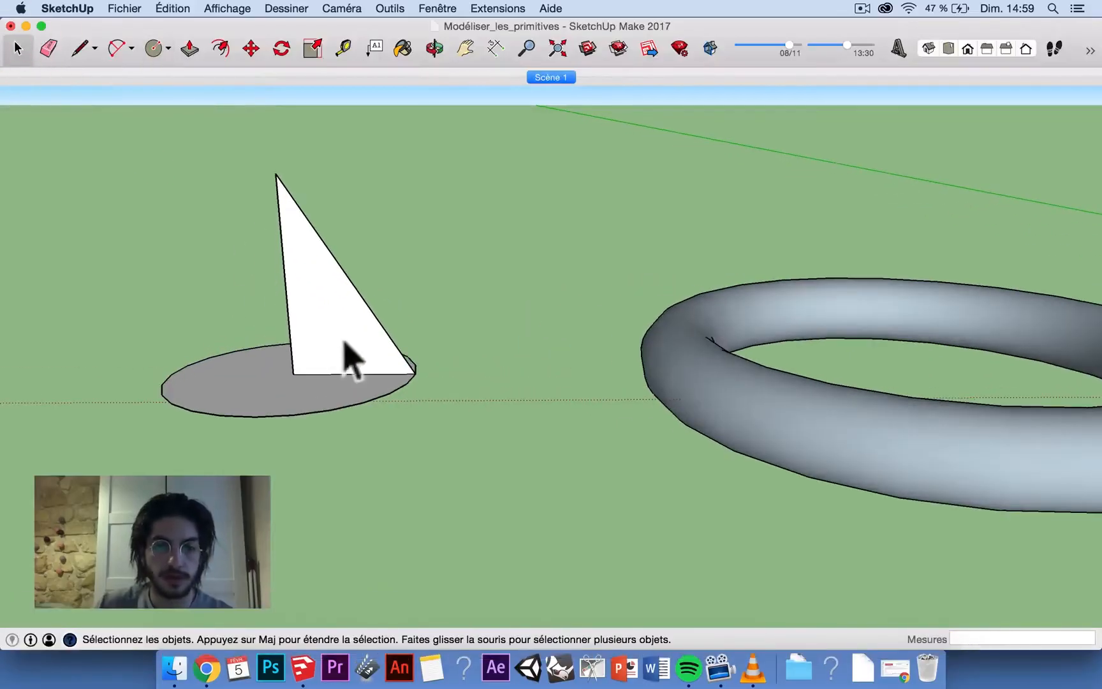
pyautogui.click(387, 8)
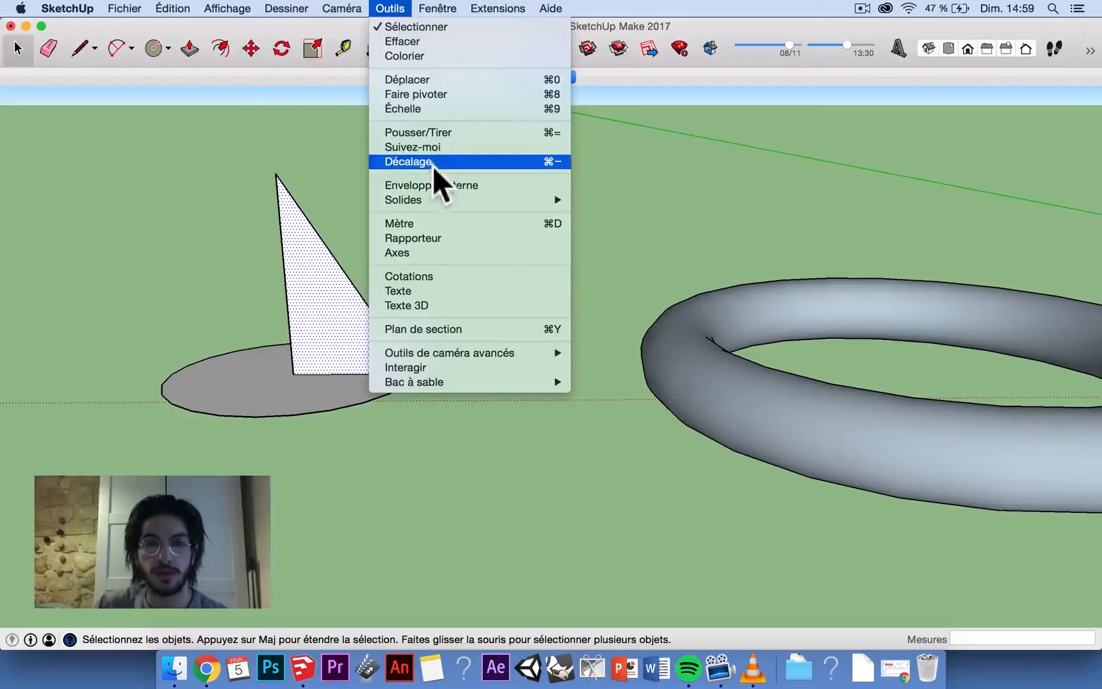
pyautogui.click(437, 146)
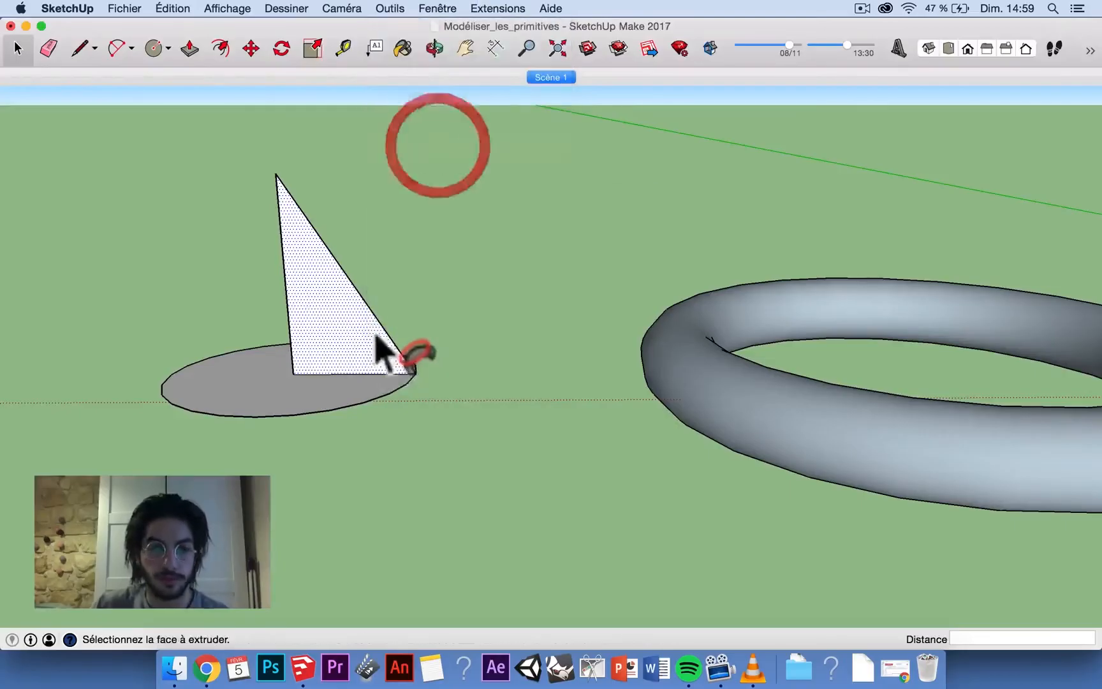
pyautogui.moveTo(386, 361); pyautogui.dragTo(264, 419)
pyautogui.press('super+z')
# Sweep the triangle fully around the circle into a cone, check it from several angles, and undo back to the flat shapes
pyautogui.moveTo(369, 370)
pyautogui.mouseDown()
pyautogui.moveTo(381, 393)
pyautogui.moveTo(216, 388)
pyautogui.moveTo(370, 356)
pyautogui.moveTo(413, 382)
pyautogui.mouseUp()
pyautogui.moveTo(413, 381)
pyautogui.mouseDown(button='middle')
pyautogui.moveTo(327, 369)
pyautogui.moveTo(66, 419)
pyautogui.mouseUp(button='middle')
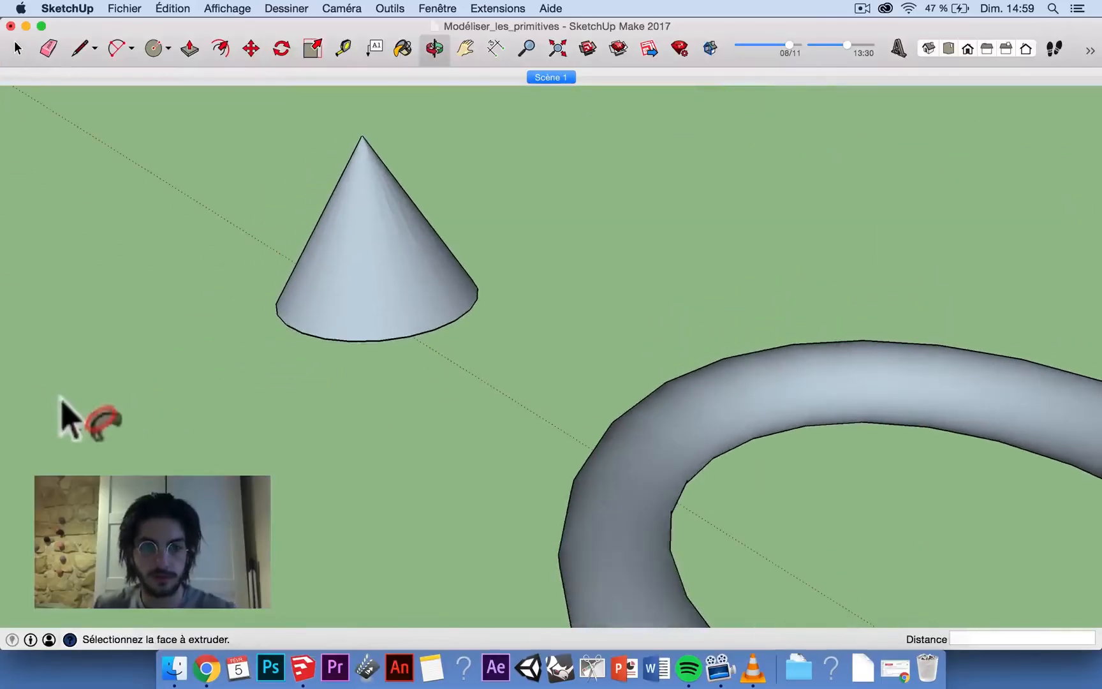
pyautogui.moveTo(280, 337); pyautogui.dragTo(12, 65, button='middle')
pyautogui.click(17, 48)
pyautogui.press('super+z')
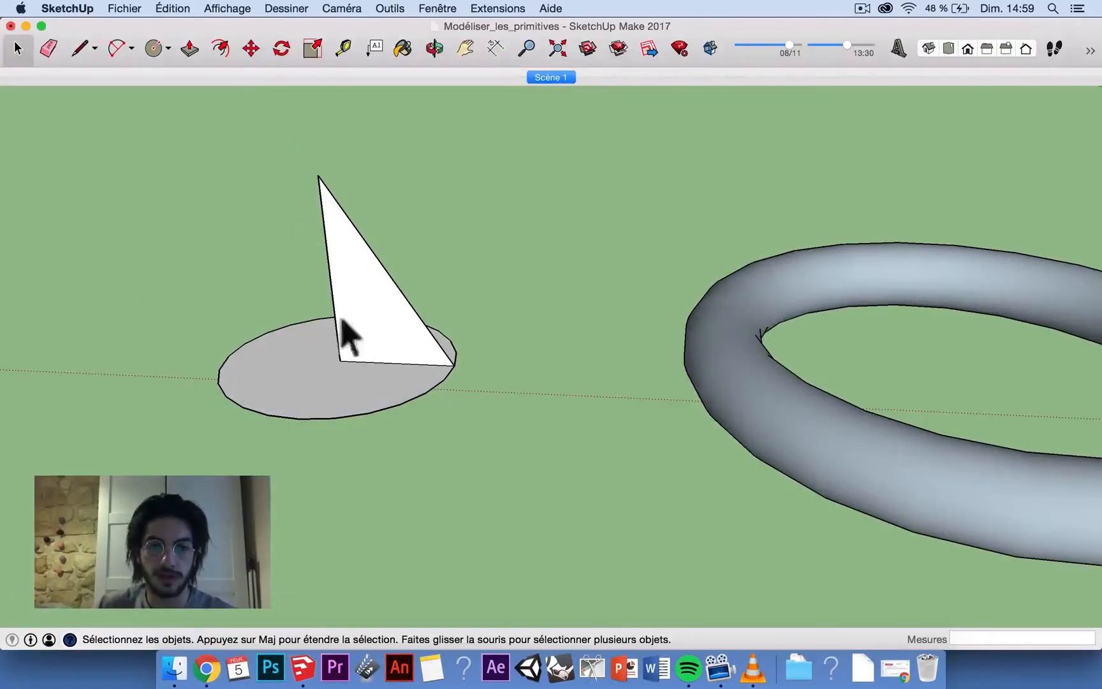
# Sweep the triangle along the circle's perimeter again with Follow Me to form a complete cone
pyautogui.click(393, 6)
pyautogui.click(408, 148)
pyautogui.moveTo(444, 365)
pyautogui.mouseDown()
pyautogui.moveTo(278, 385)
pyautogui.moveTo(295, 320)
pyautogui.moveTo(402, 354)
pyautogui.moveTo(351, 420)
pyautogui.moveTo(381, 283)
pyautogui.moveTo(447, 374)
pyautogui.mouseUp()
pyautogui.press('super+z')
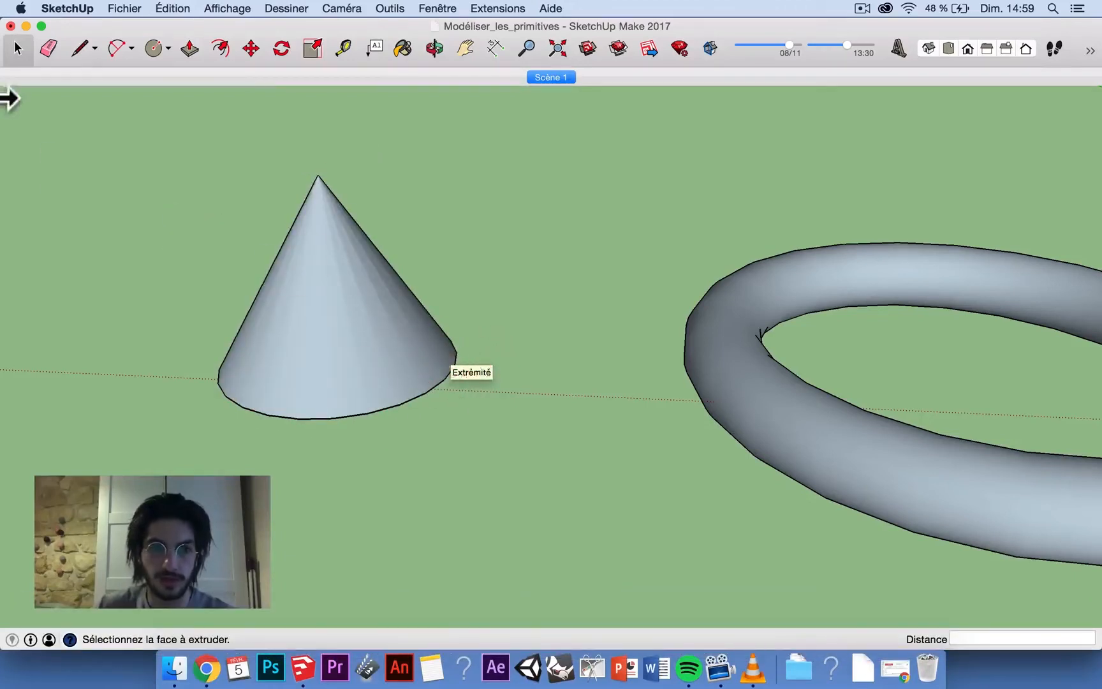
# Select all of the new cone's geometry and make it a group
pyautogui.press('space')
pyautogui.click(357, 332)
pyautogui.press('super+g')
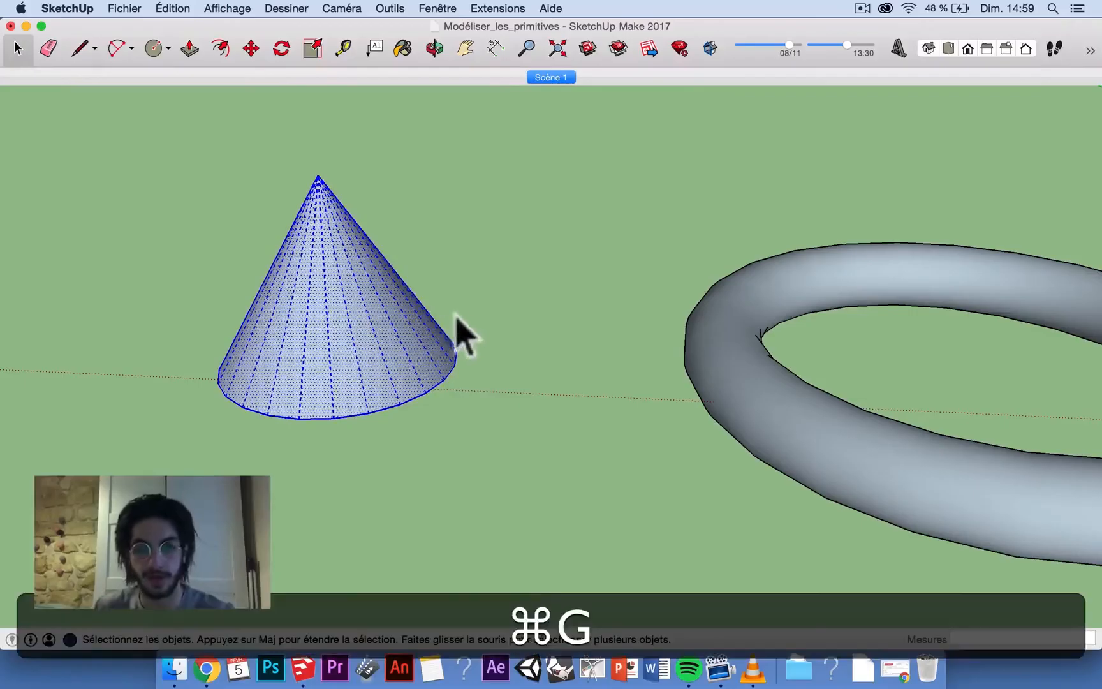
# Examine the reference examples, looking closely at the rounded edges of the cube labelled CUBE AVEC CHANFREIN
pyautogui.scroll(-8, 457, 332)
pyautogui.click(465, 48)
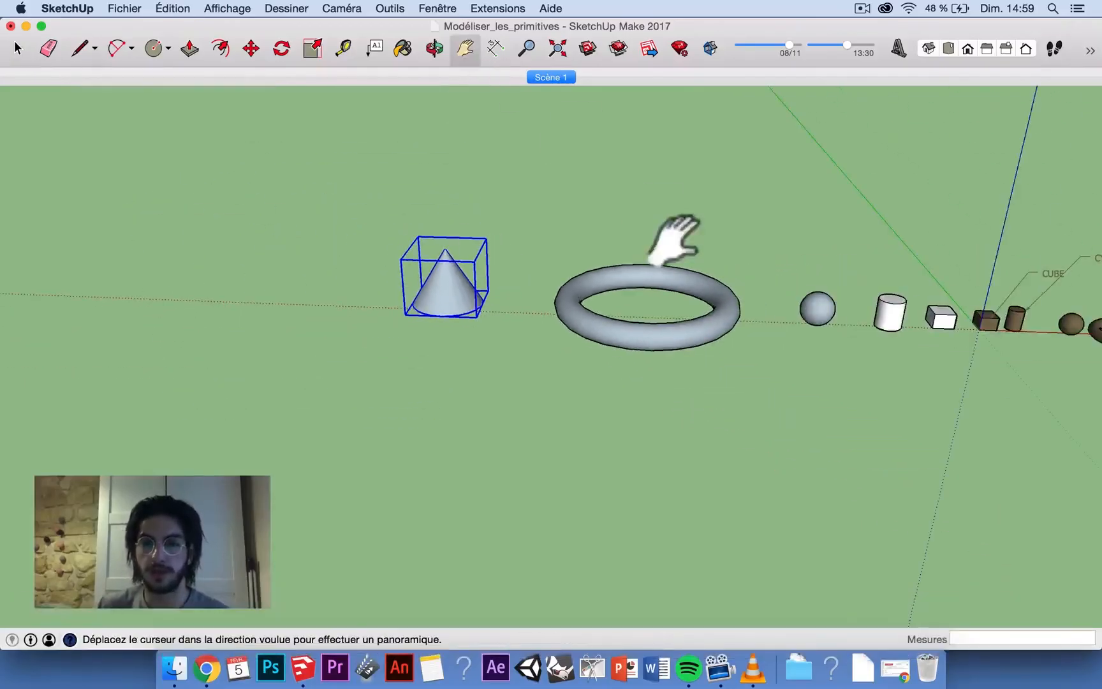
pyautogui.moveTo(669, 238); pyautogui.dragTo(398, 248)
pyautogui.moveTo(820, 329); pyautogui.dragTo(699, 322)
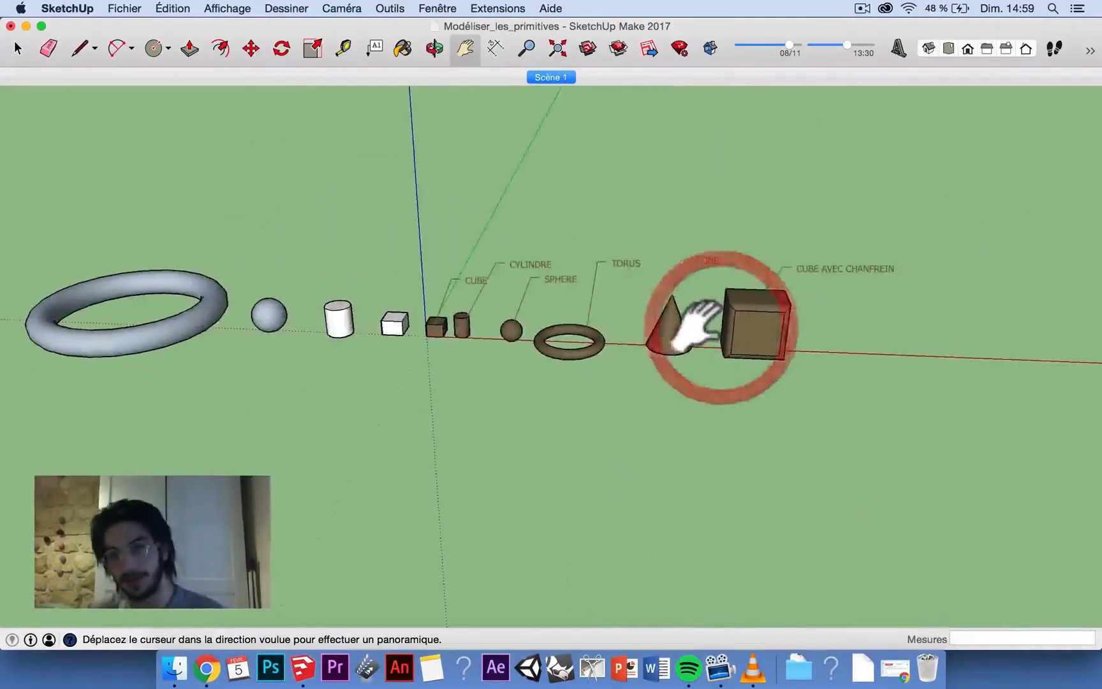
pyautogui.scroll(3, 826, 310)
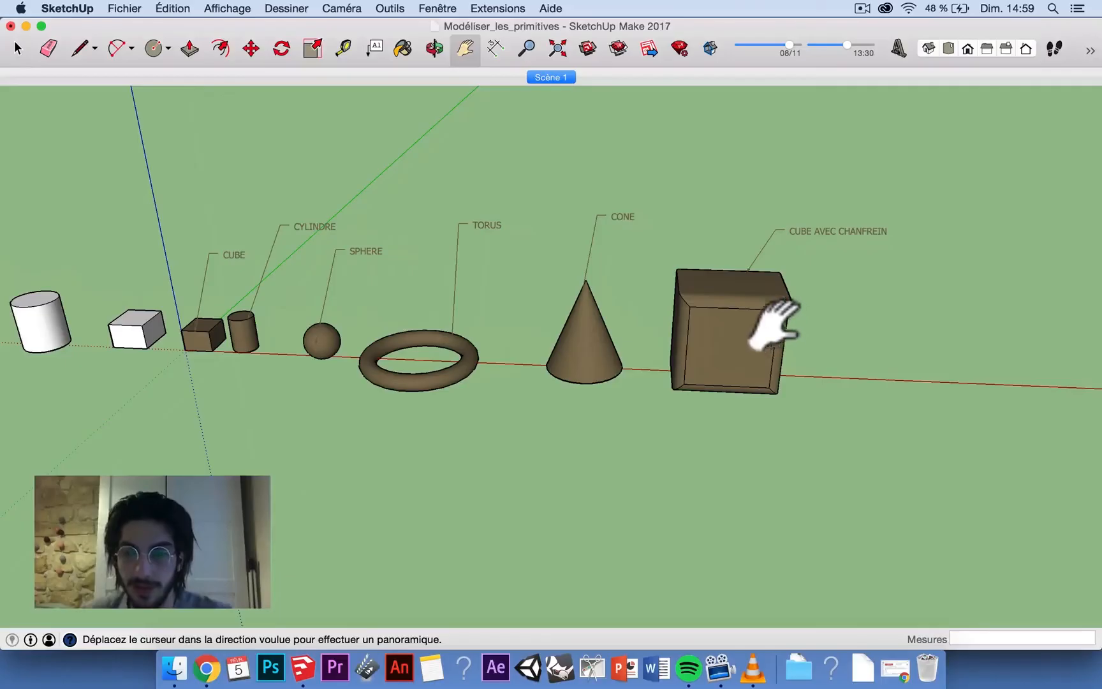
pyautogui.scroll(4, 801, 326)
pyautogui.moveTo(800, 327); pyautogui.dragTo(721, 210, button='middle')
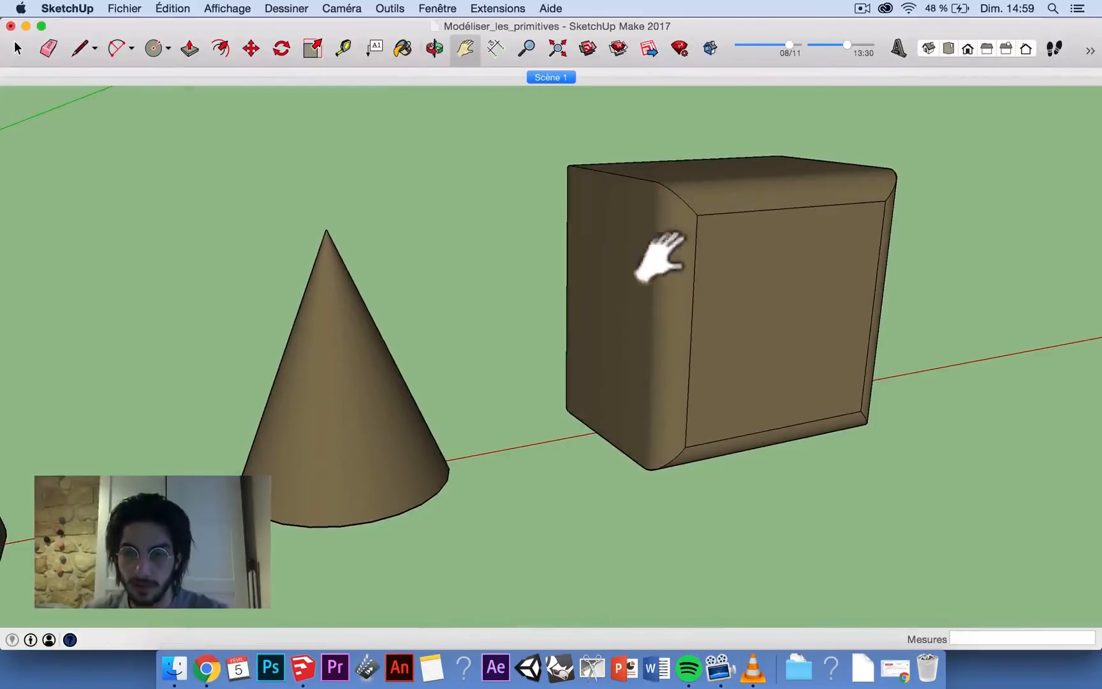
pyautogui.moveTo(831, 345); pyautogui.dragTo(575, 306, button='middle')
# Draw a square about 10.76 by 10.76 m on the ground beside the grouped cone, away from the torus
pyautogui.moveTo(430, 309); pyautogui.dragTo(1057, 342)
pyautogui.moveTo(373, 311); pyautogui.dragTo(1082, 315)
pyautogui.click(631, 285)
pyautogui.moveTo(727, 278); pyautogui.dragTo(638, 298, button='middle')
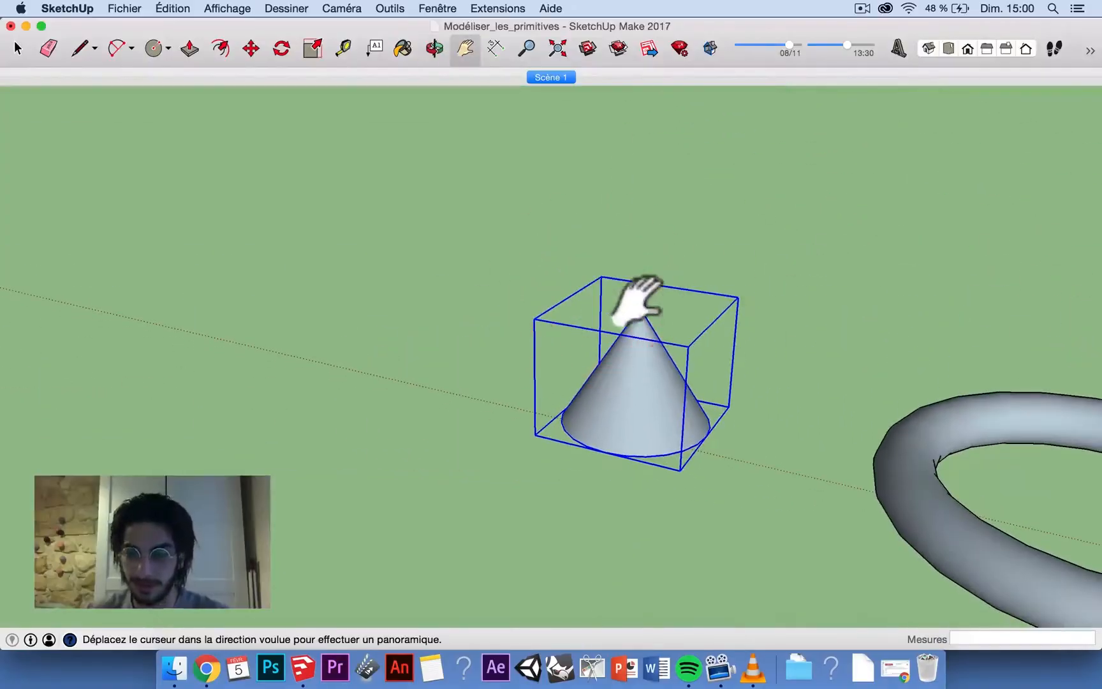
pyautogui.click(153, 43)
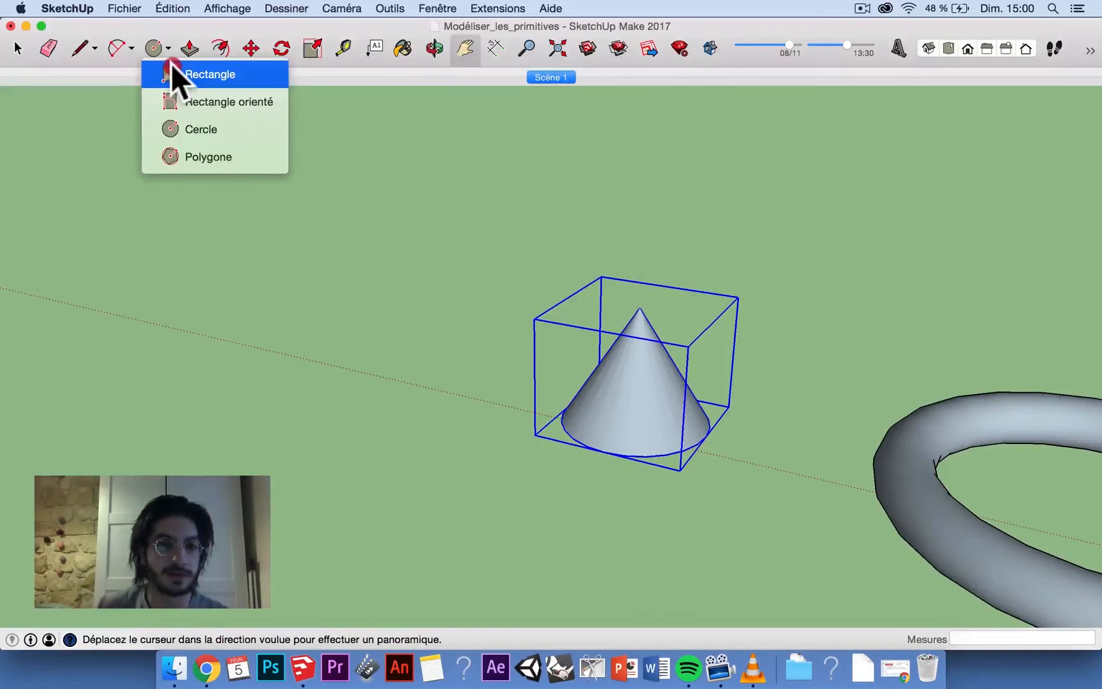
pyautogui.click(172, 63)
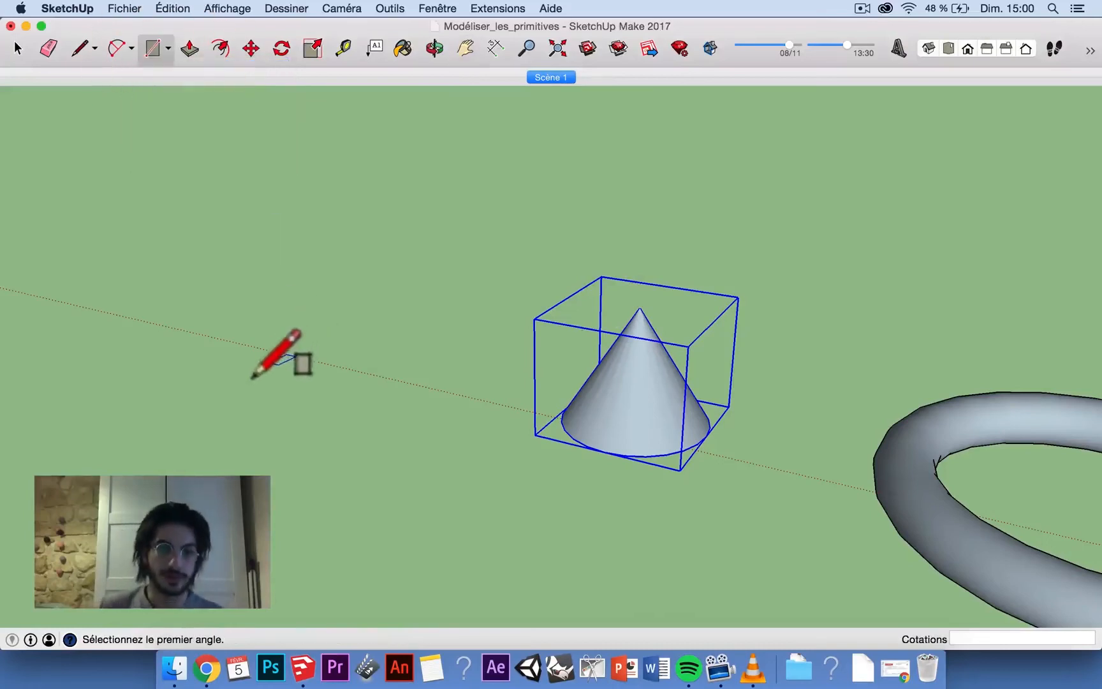
pyautogui.click(221, 362)
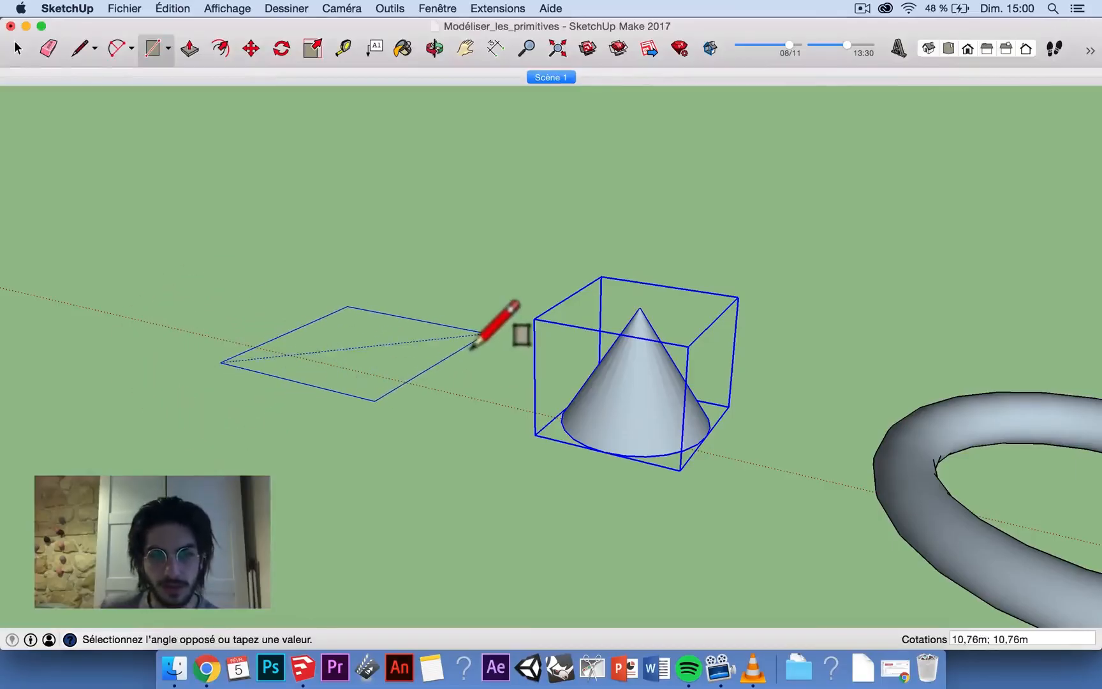
pyautogui.click(484, 332)
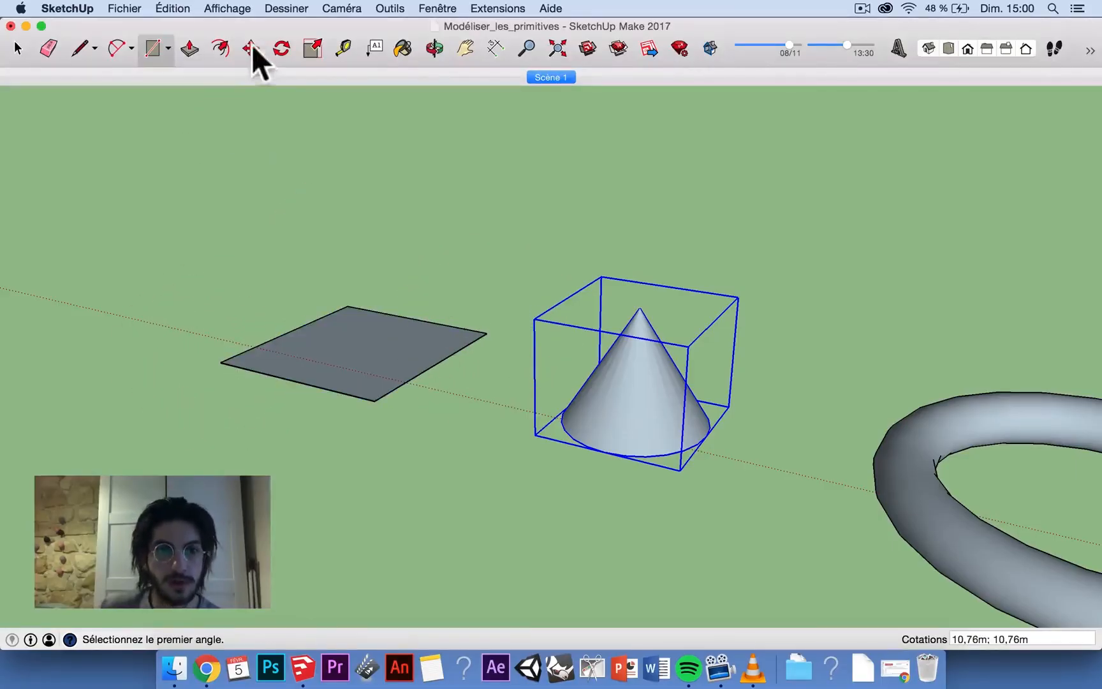
# Extrude the square upward with Push/Pull into a large cube
pyautogui.click(189, 49)
pyautogui.click(342, 389)
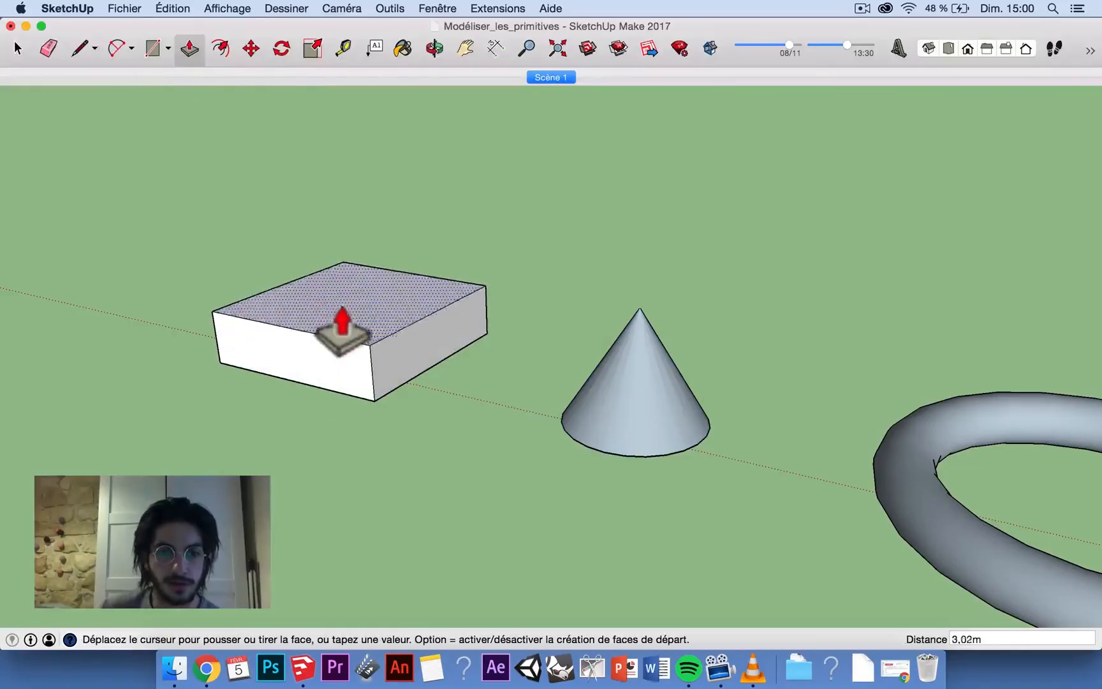
pyautogui.click(328, 213)
pyautogui.moveTo(278, 253); pyautogui.dragTo(514, 327, button='middle')
# Outline a flat strip about 2.32 m wide on the ground along one bottom edge of the cube, and erase the overshooting line end
pyautogui.click(153, 48)
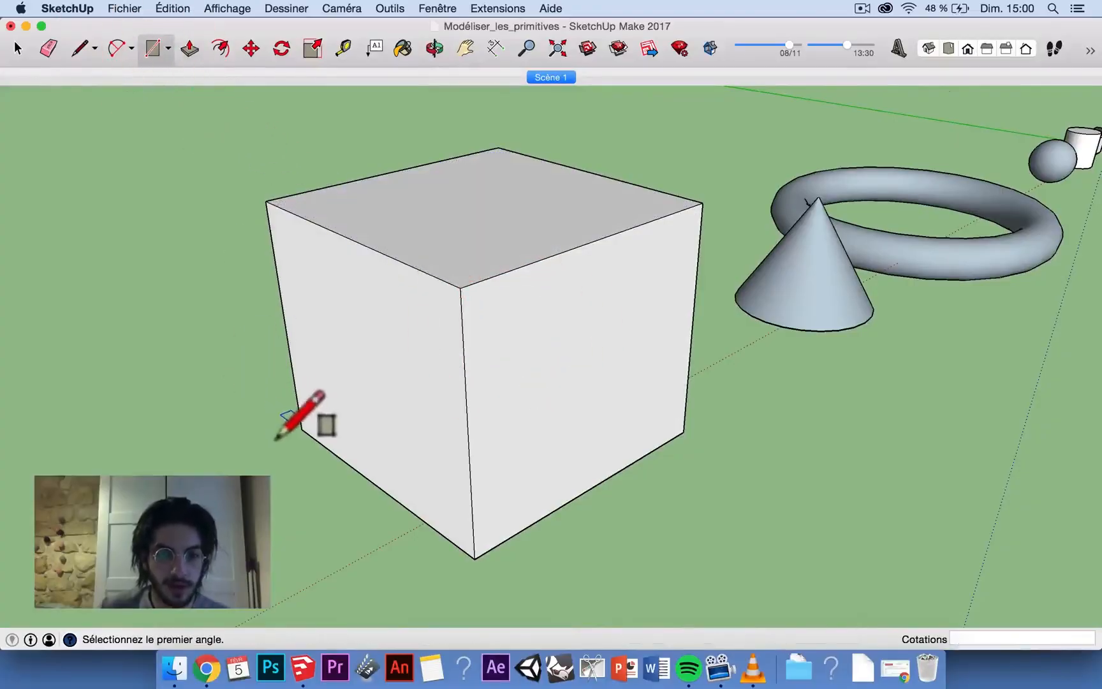
pyautogui.click(79, 48)
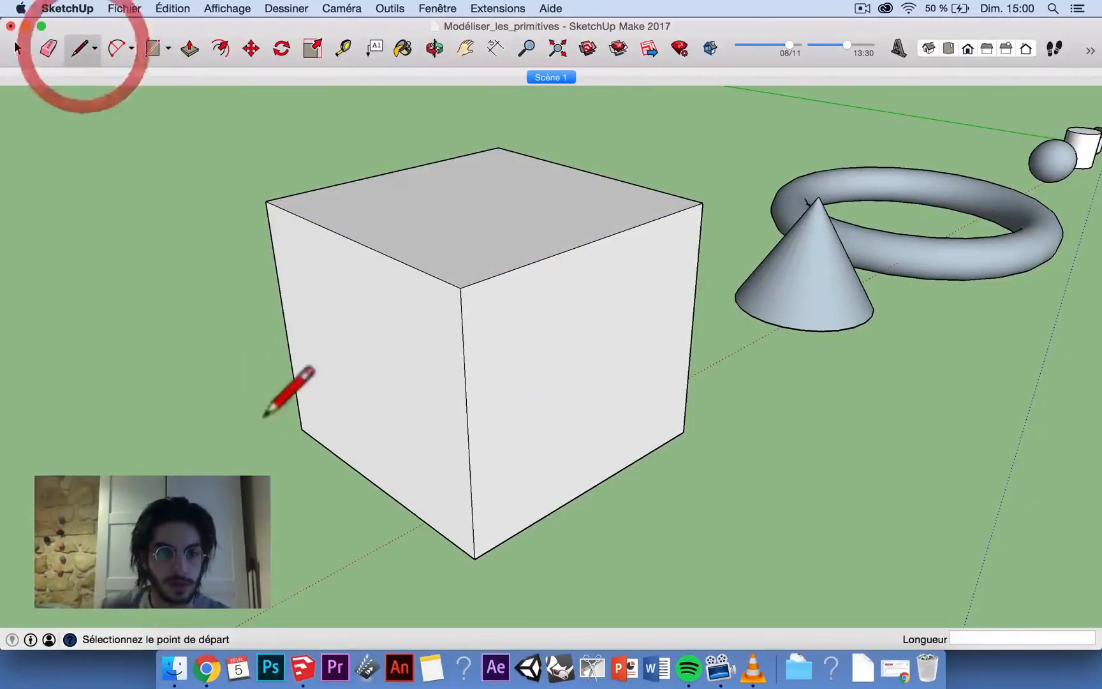
pyautogui.click(301, 430)
pyautogui.click(248, 452)
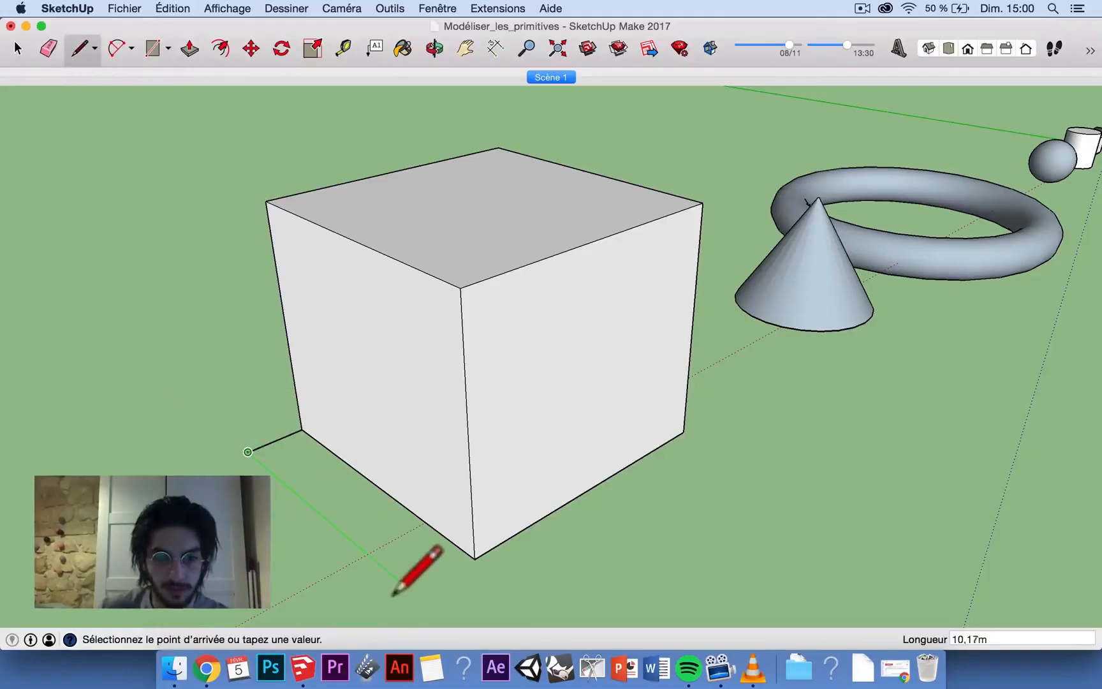
pyautogui.click(431, 606)
pyautogui.click(568, 555)
pyautogui.press('super+z')
pyautogui.click(474, 559)
pyautogui.click(416, 594)
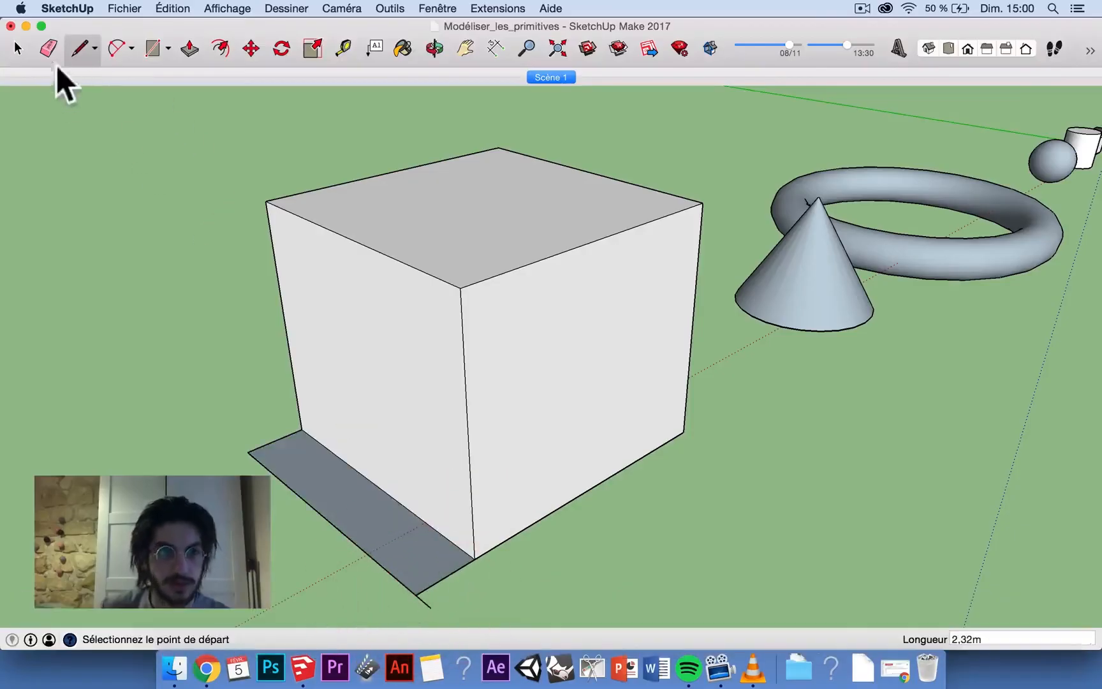
pyautogui.click(48, 49)
pyautogui.scroll(3, 307, 455)
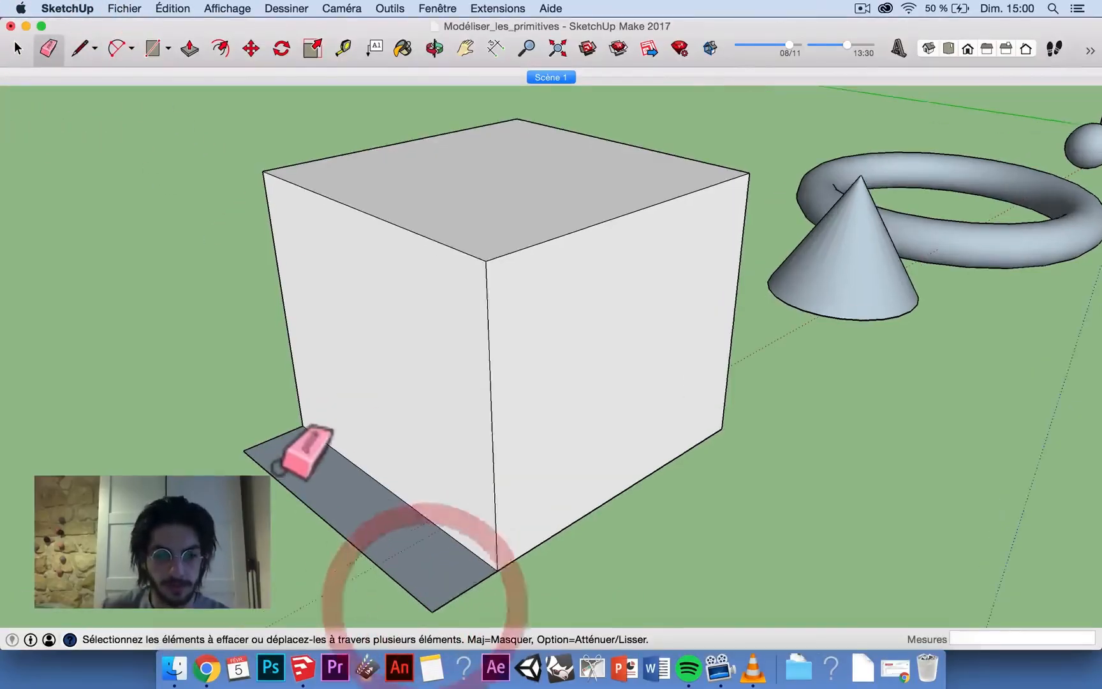
# Try to round the strip's far outer corner with an arc starting at the cube's base corner, and undo it
pyautogui.click(116, 48)
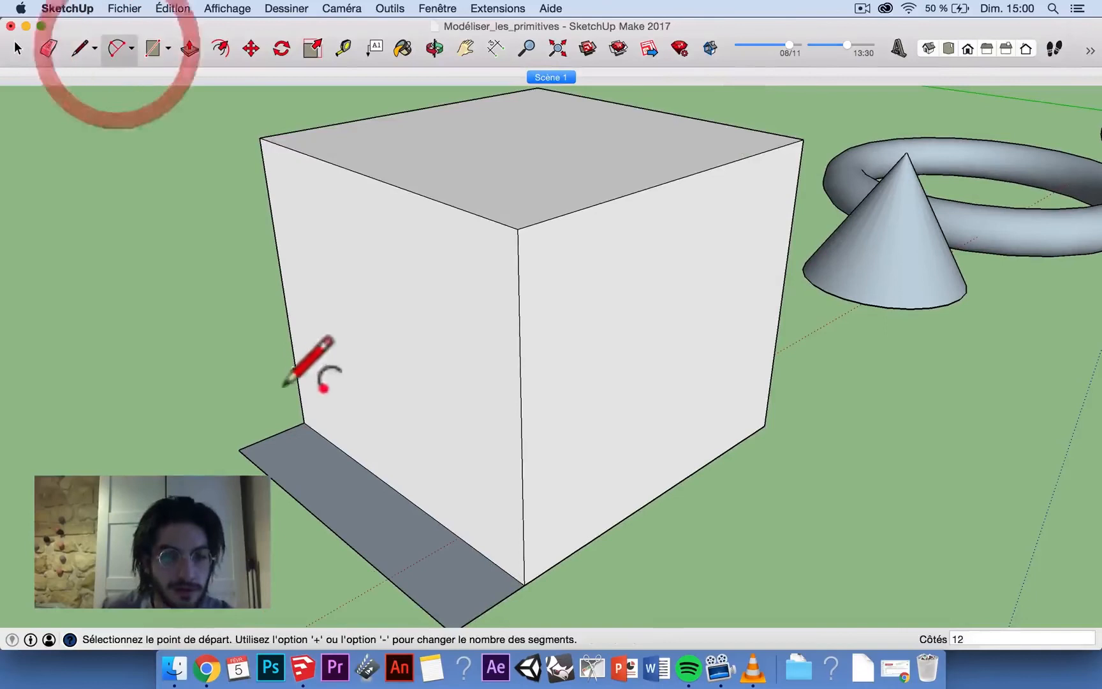
pyautogui.click(304, 422)
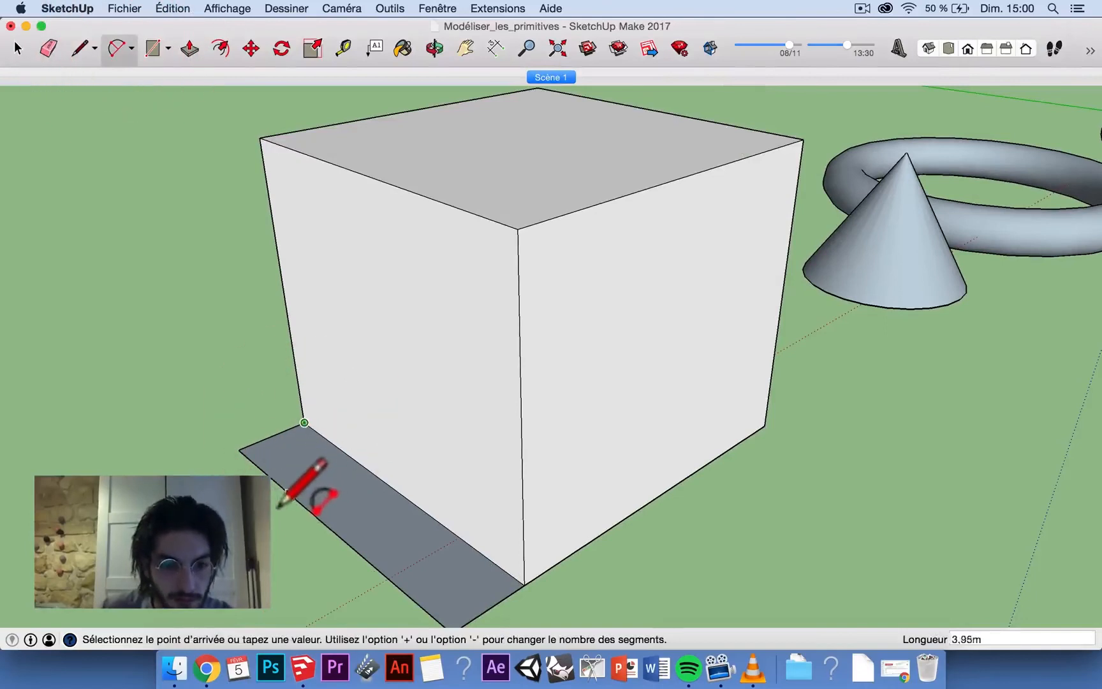
pyautogui.click(279, 488)
pyautogui.click(273, 463)
pyautogui.press('super+z')
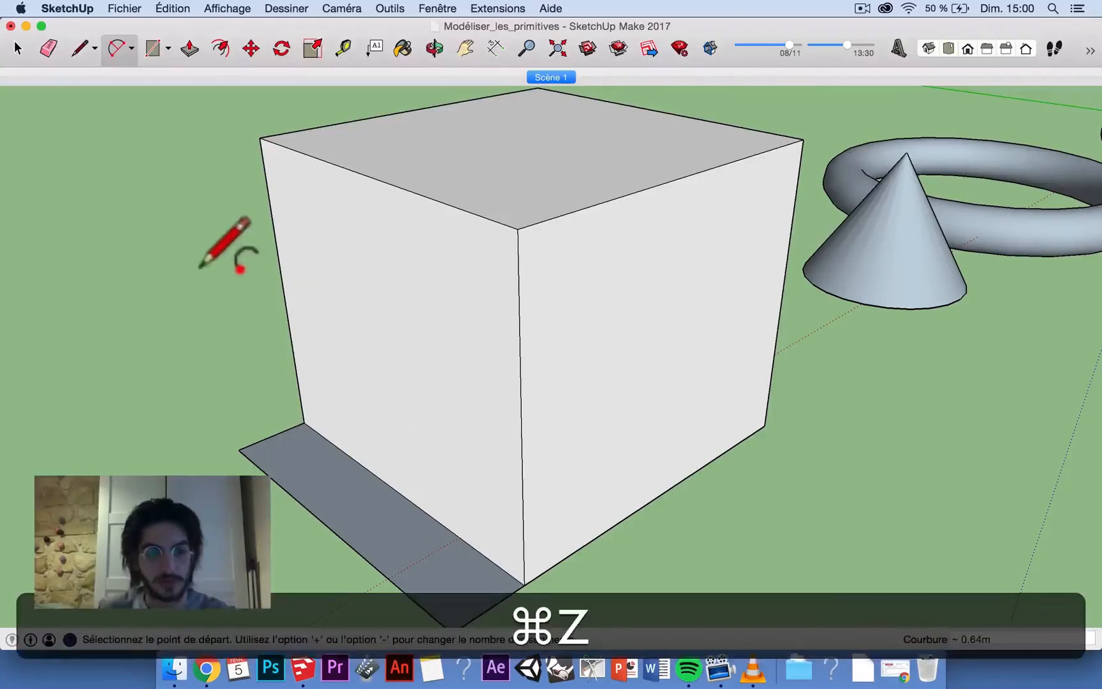
# Try to divide the strip's outer edge with lines based on its 2.32 m width, and undo them
pyautogui.click(78, 51)
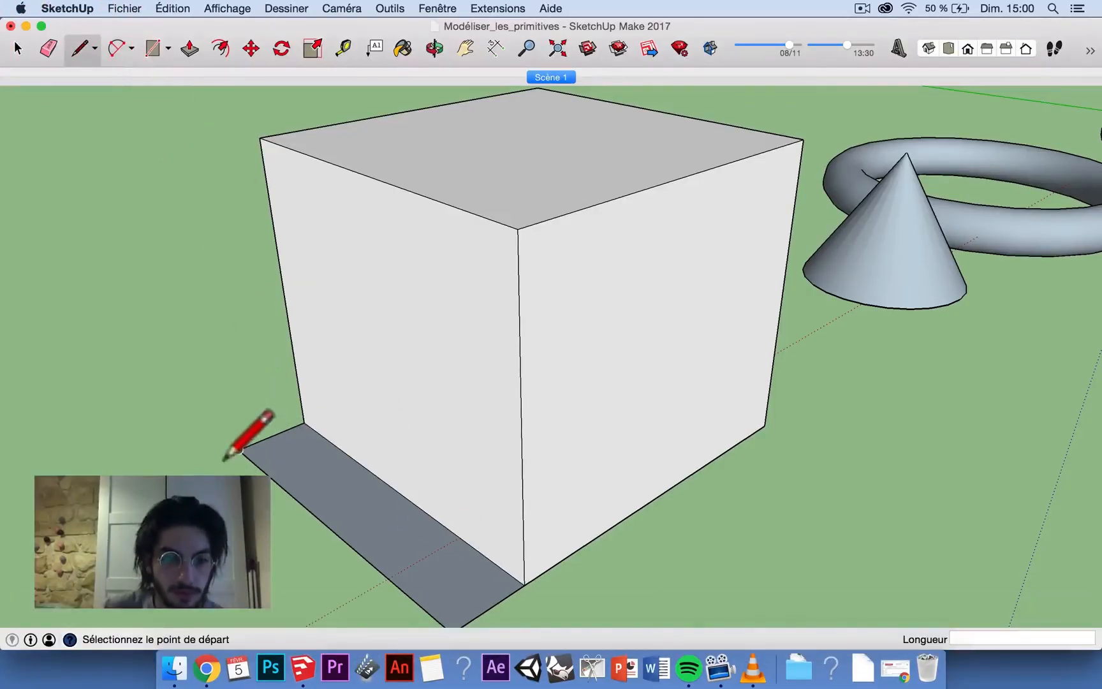
pyautogui.click(305, 422)
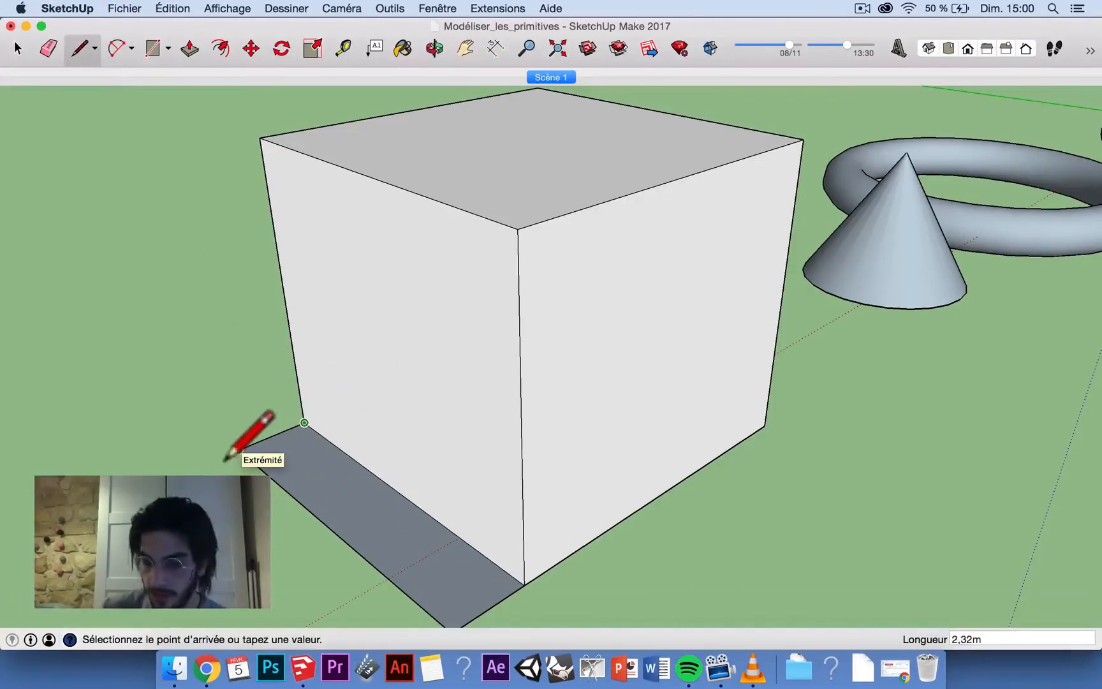
pyautogui.click(239, 450)
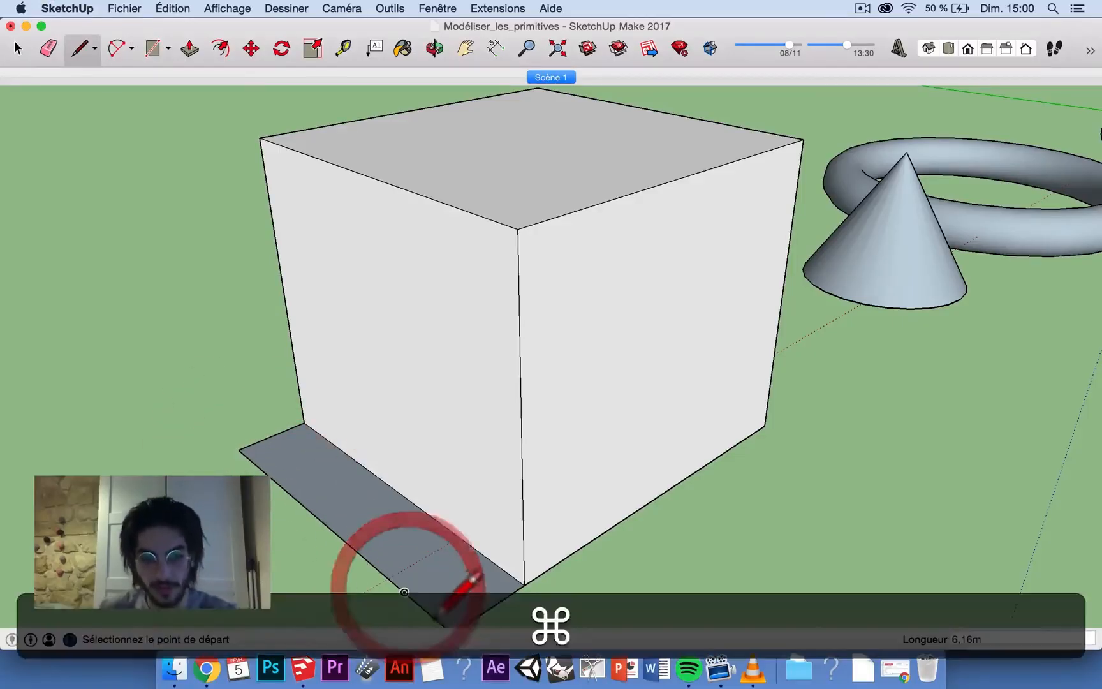
pyautogui.press('super+z')
pyautogui.press('super+z')
pyautogui.press('super+z')
# Mark a 2.32 m segment from each outer corner along the strip's long outer edge with the Line tool
pyautogui.scroll(5, 429, 621)
pyautogui.click(455, 621)
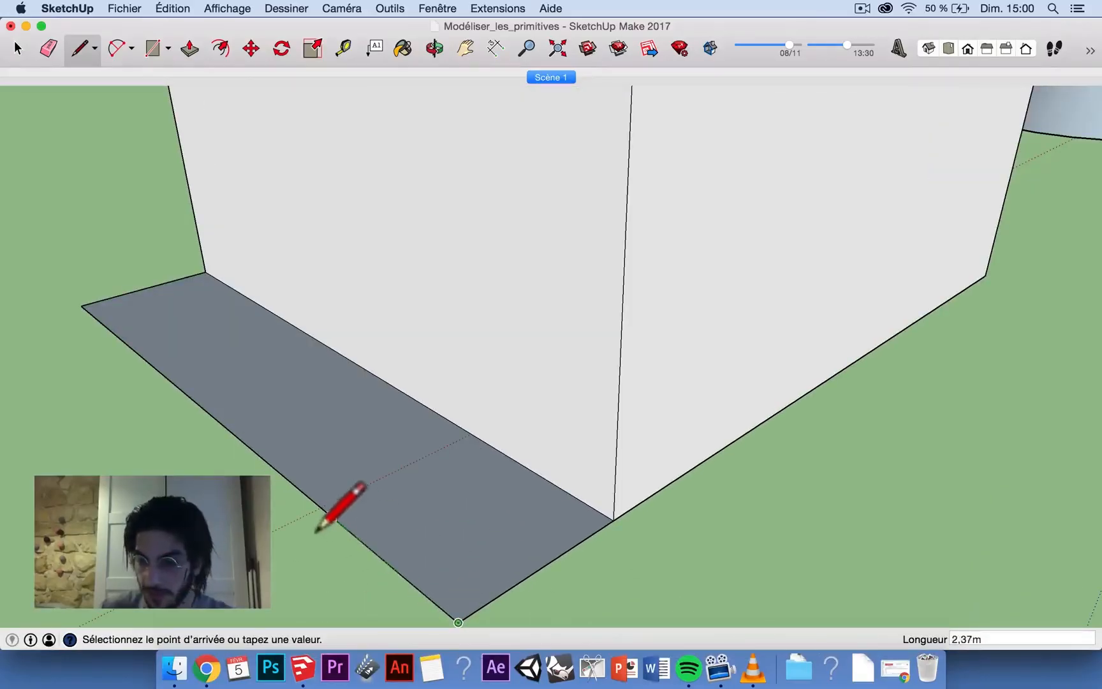
pyautogui.click(319, 530)
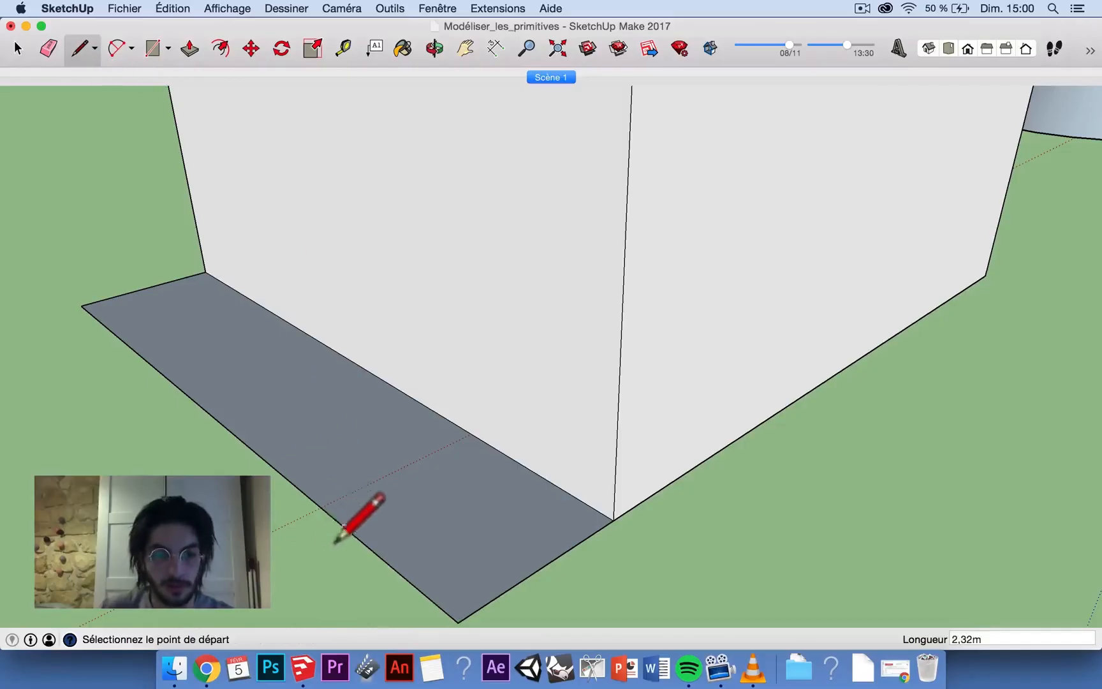
pyautogui.click(116, 48)
pyautogui.click(206, 273)
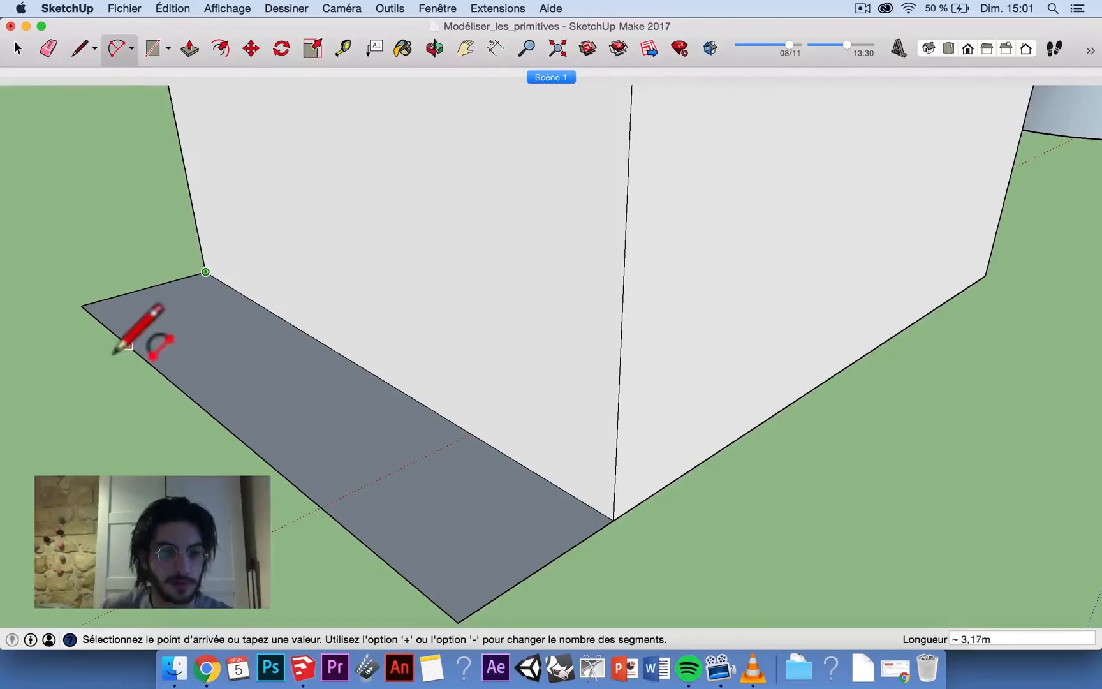
pyautogui.click(81, 48)
pyautogui.click(81, 306)
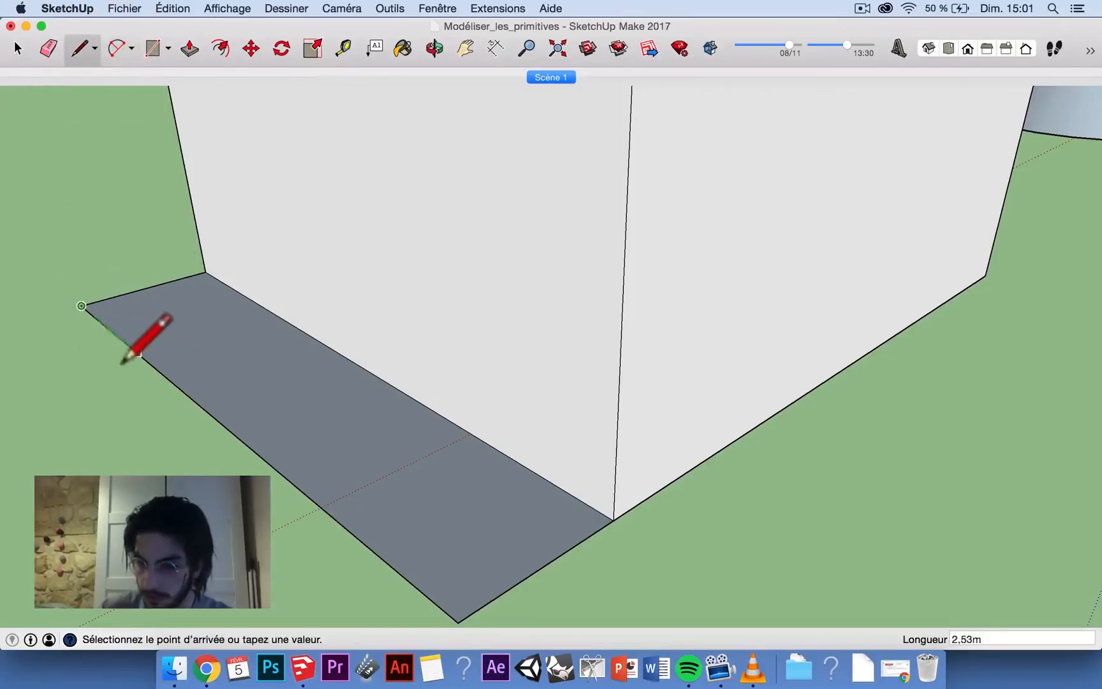
pyautogui.press('Escape')
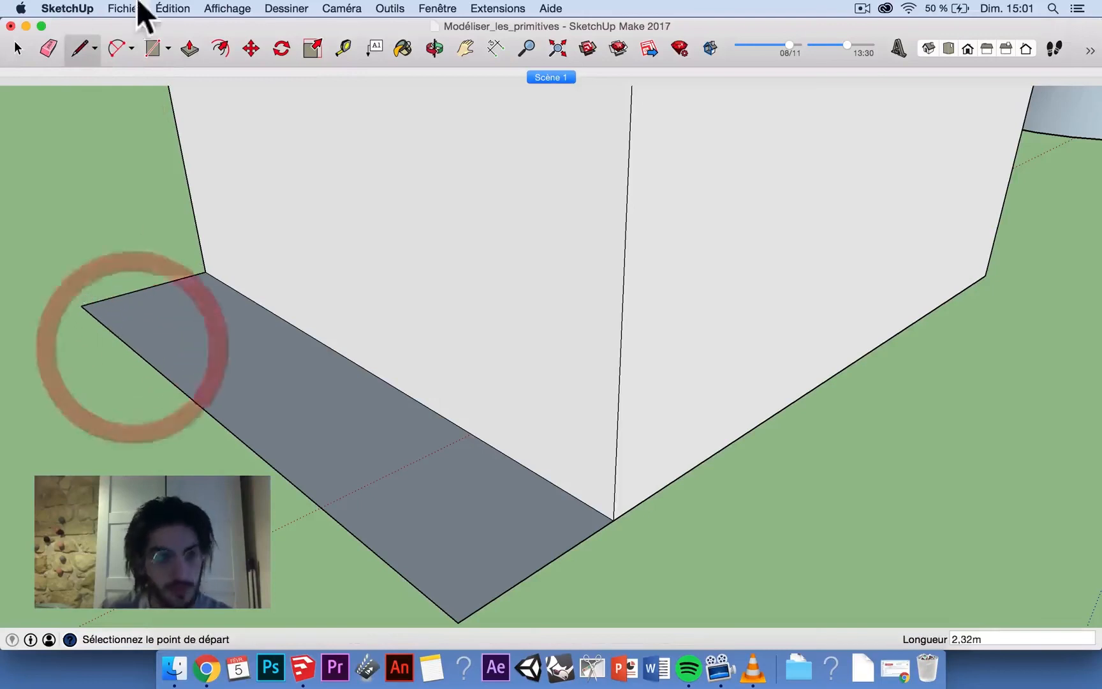
# Draw an arc with a 0.68 m bulge across each end of the strip, from the cube's base corner to the marked point
pyautogui.click(116, 47)
pyautogui.click(205, 272)
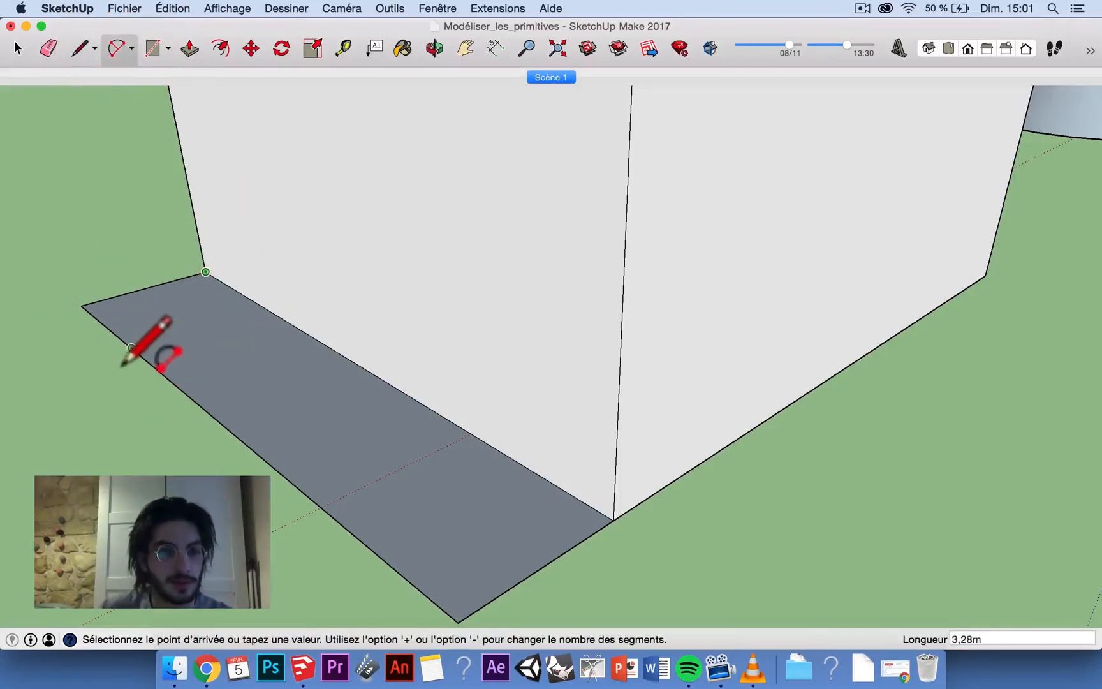
pyautogui.click(132, 347)
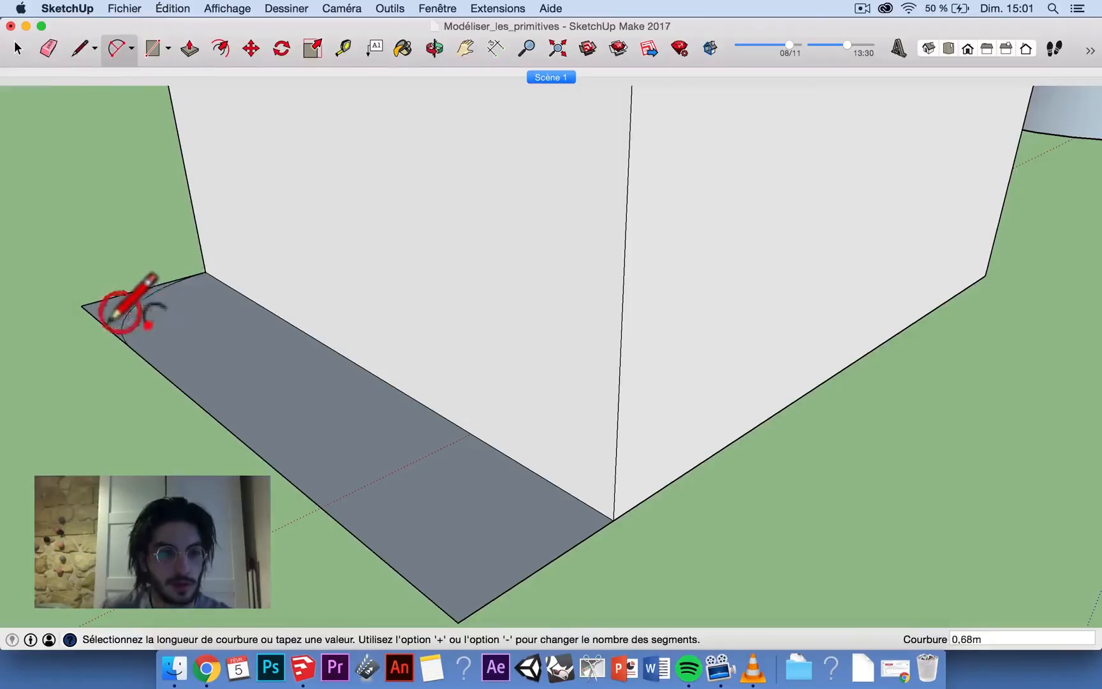
pyautogui.click(122, 319)
pyautogui.click(613, 520)
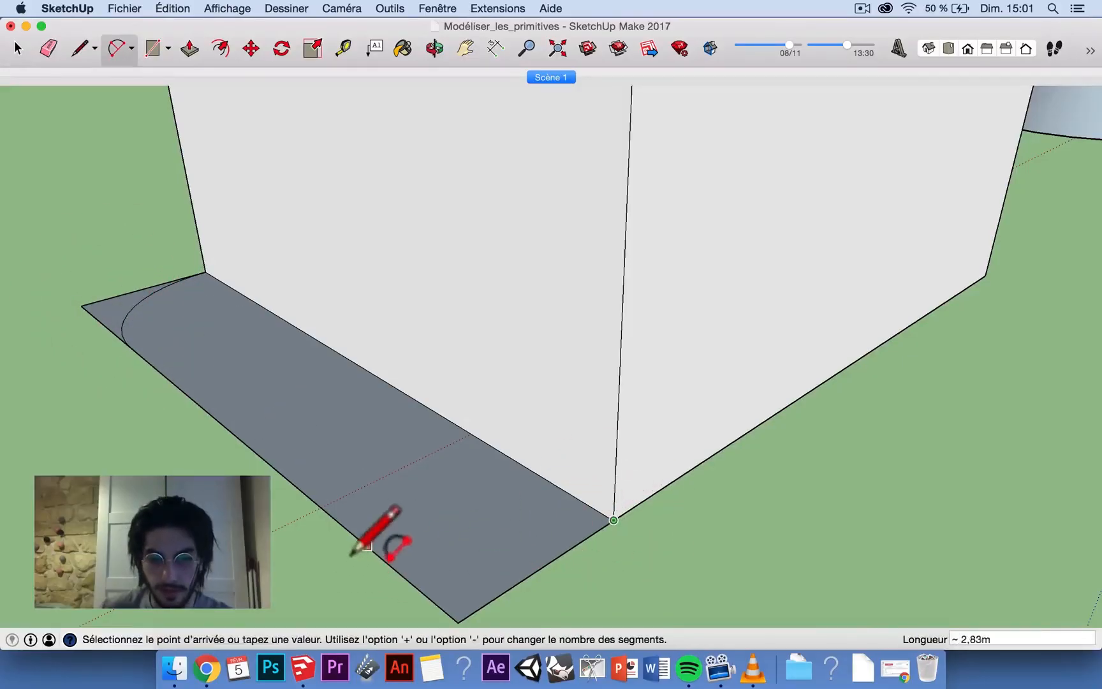
pyautogui.click(333, 517)
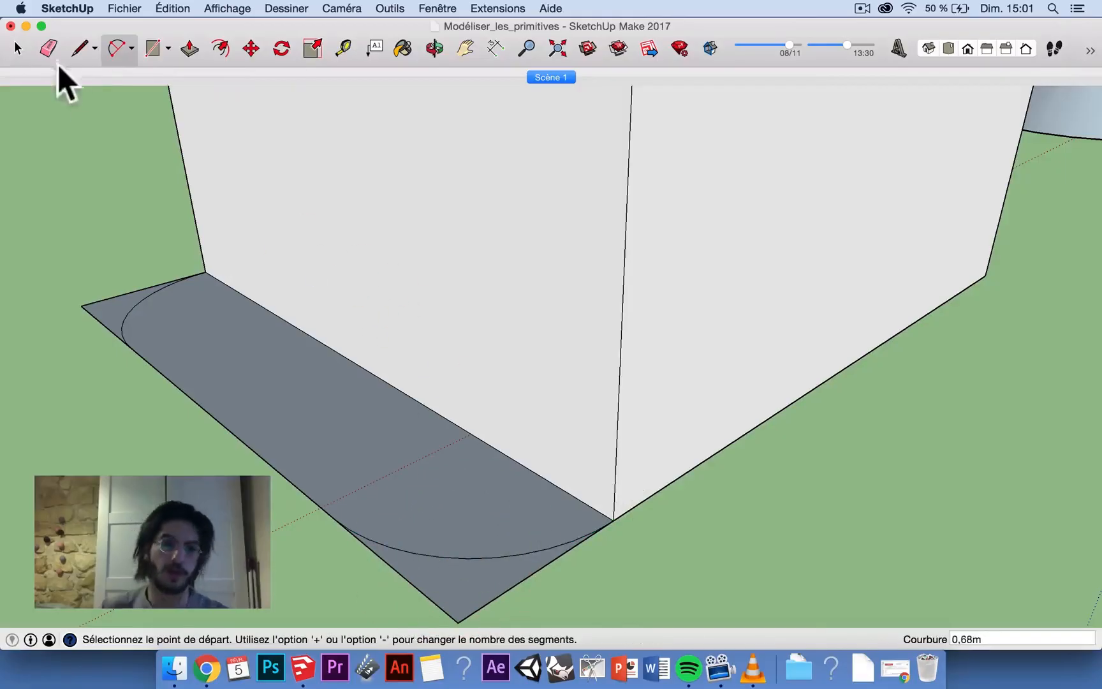
# Erase the square corner edges outside the two arcs, leaving a strip with rounded ends
pyautogui.click(51, 48)
pyautogui.moveTo(86, 330); pyautogui.dragTo(94, 332)
pyautogui.moveTo(453, 611); pyautogui.dragTo(511, 593)
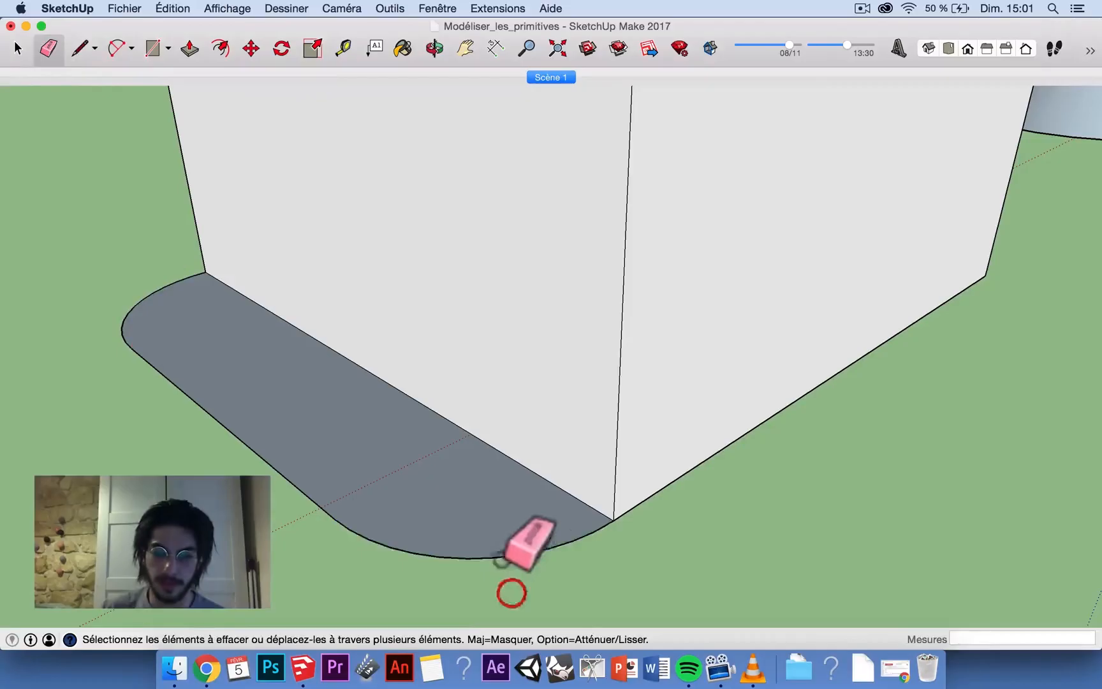
# Sweep the rounded strip with Follow Me around the full perimeter of the cube's adjacent vertical face
pyautogui.scroll(-10, 501, 560)
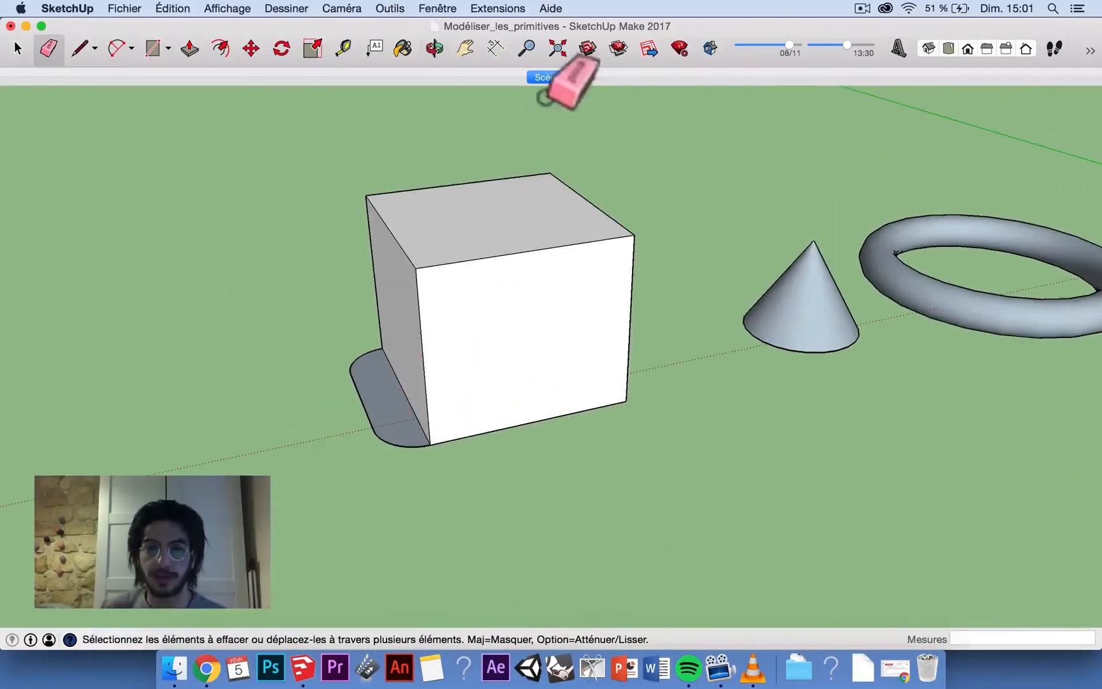
pyautogui.click(549, 8)
pyautogui.click(644, 50)
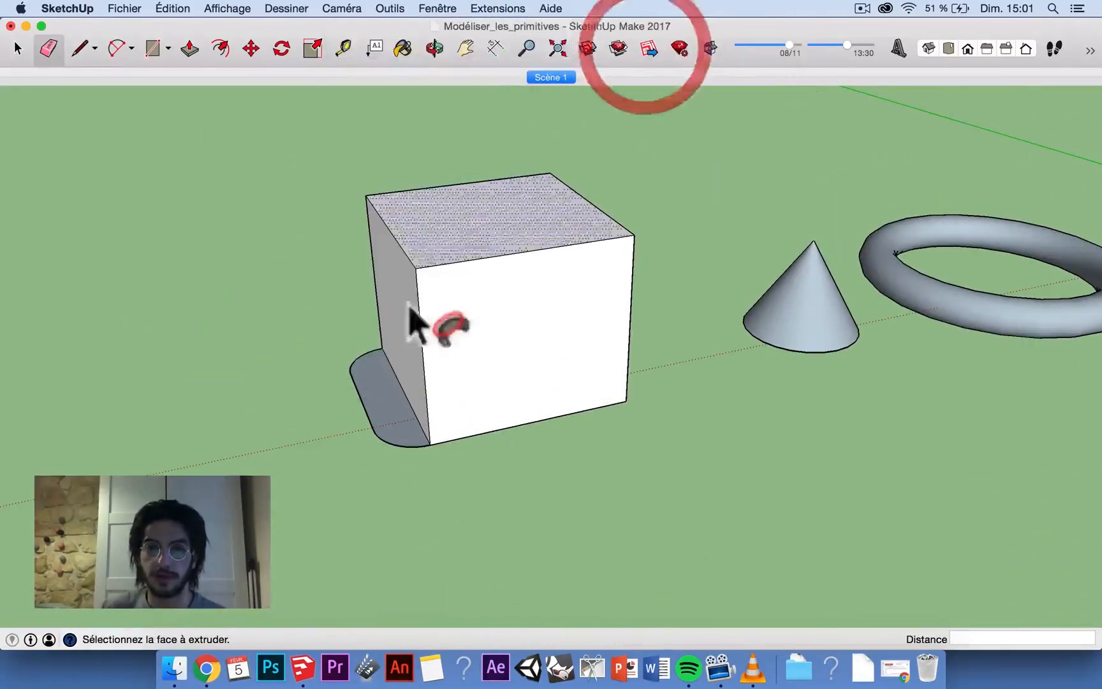
pyautogui.moveTo(386, 423)
pyautogui.mouseDown()
pyautogui.moveTo(450, 266)
pyautogui.moveTo(598, 270)
pyautogui.moveTo(628, 252)
pyautogui.mouseUp()
pyautogui.moveTo(628, 319)
pyautogui.mouseDown()
pyautogui.moveTo(622, 398)
pyautogui.moveTo(447, 438)
pyautogui.moveTo(393, 435)
pyautogui.moveTo(431, 450)
pyautogui.mouseUp()
pyautogui.moveTo(475, 424); pyautogui.dragTo(81, 281, button='middle')
# Select all connected geometry of the rounded-edge cube and group it
pyautogui.click(17, 49)
pyautogui.tripleClick(529, 252)
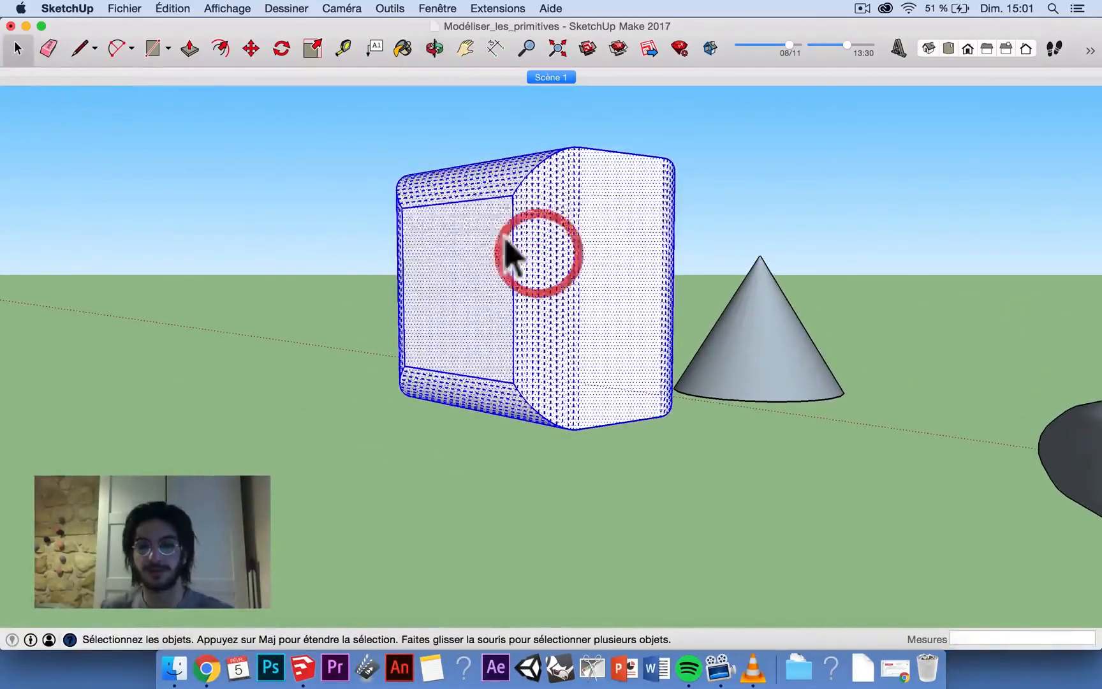
pyautogui.press('super+g')
# Examine the finished row of primitives next to the labelled reference examples from several angles
pyautogui.scroll(-3, 532, 258)
pyautogui.click(467, 43)
pyautogui.moveTo(823, 278); pyautogui.dragTo(315, 236)
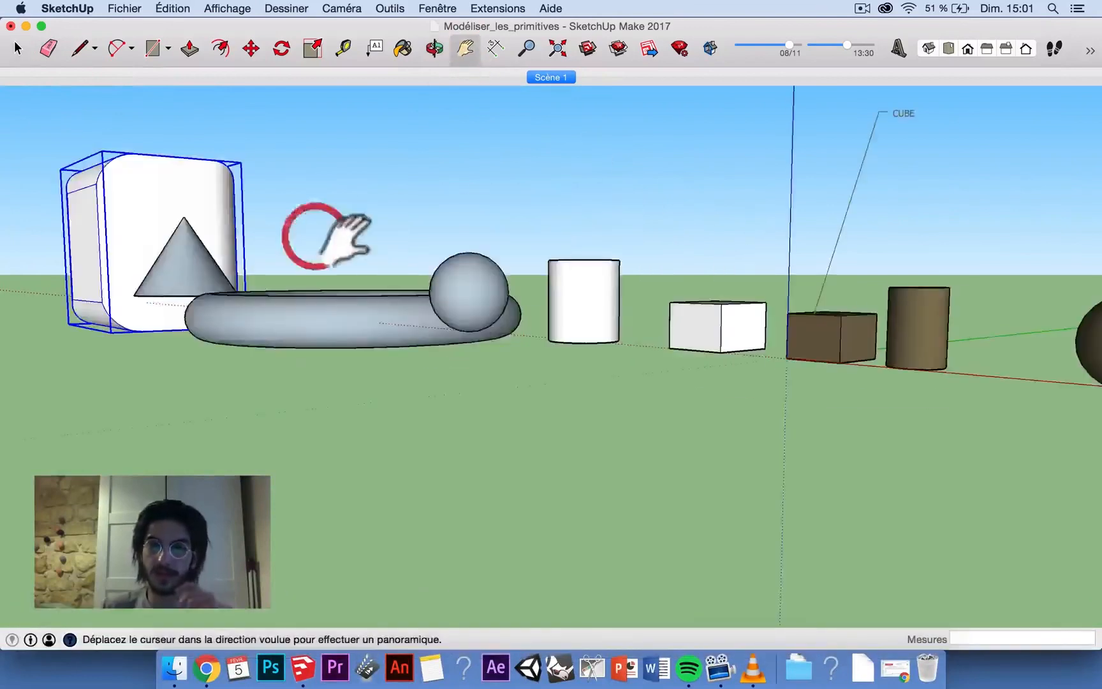
pyautogui.moveTo(347, 238); pyautogui.dragTo(615, 292, button='middle')
pyautogui.scroll(-2, 625, 281)
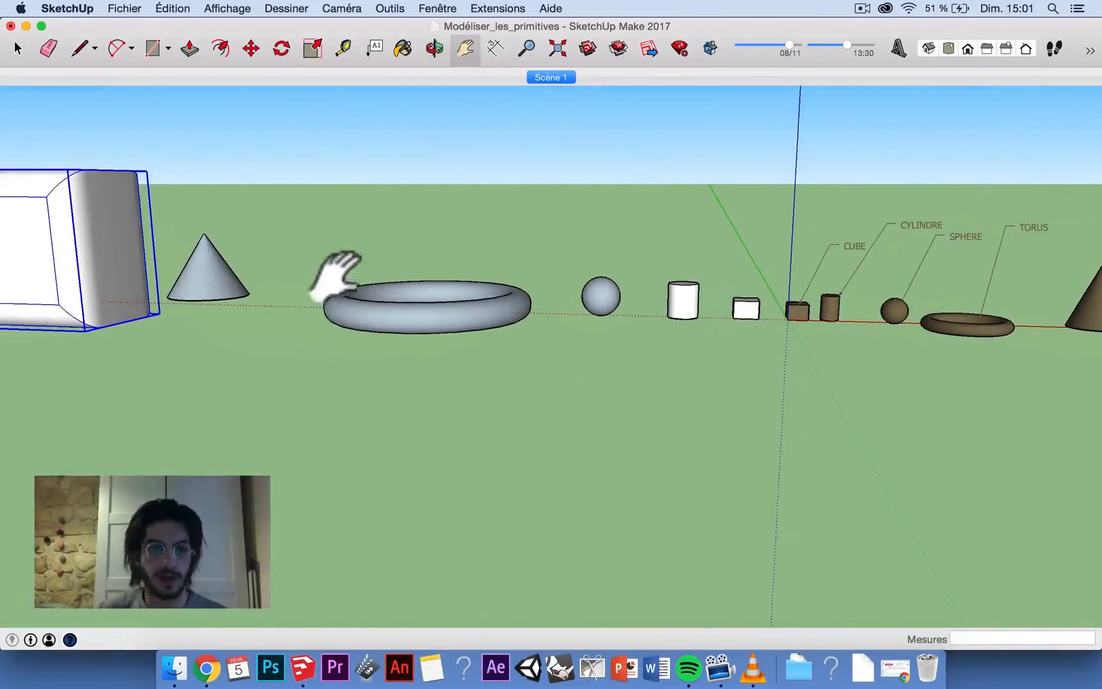
pyautogui.moveTo(334, 275); pyautogui.dragTo(585, 311)
pyautogui.moveTo(322, 231); pyautogui.dragTo(645, 253, button='middle')
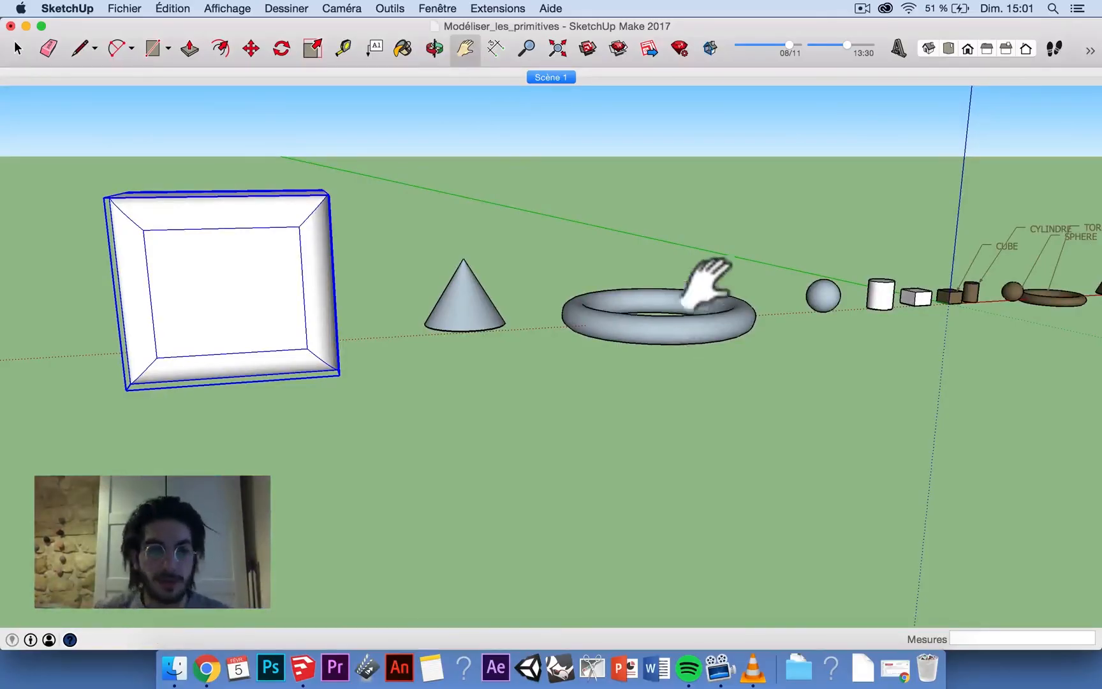
pyautogui.moveTo(705, 280); pyautogui.dragTo(524, 290, button='middle')
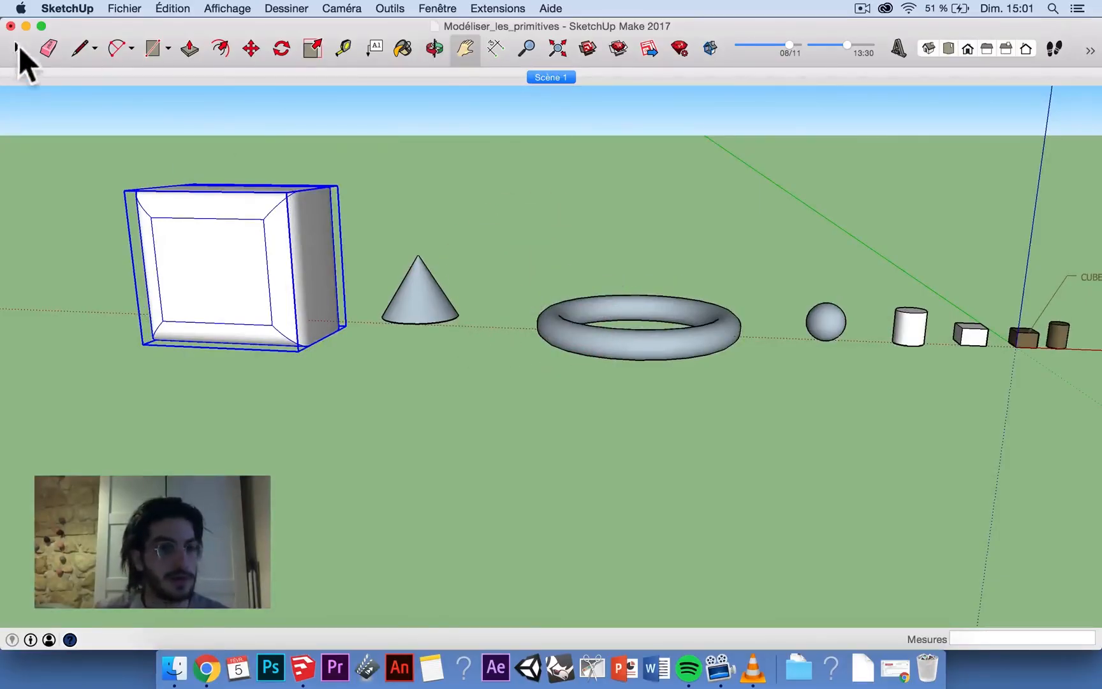
pyautogui.click(17, 47)
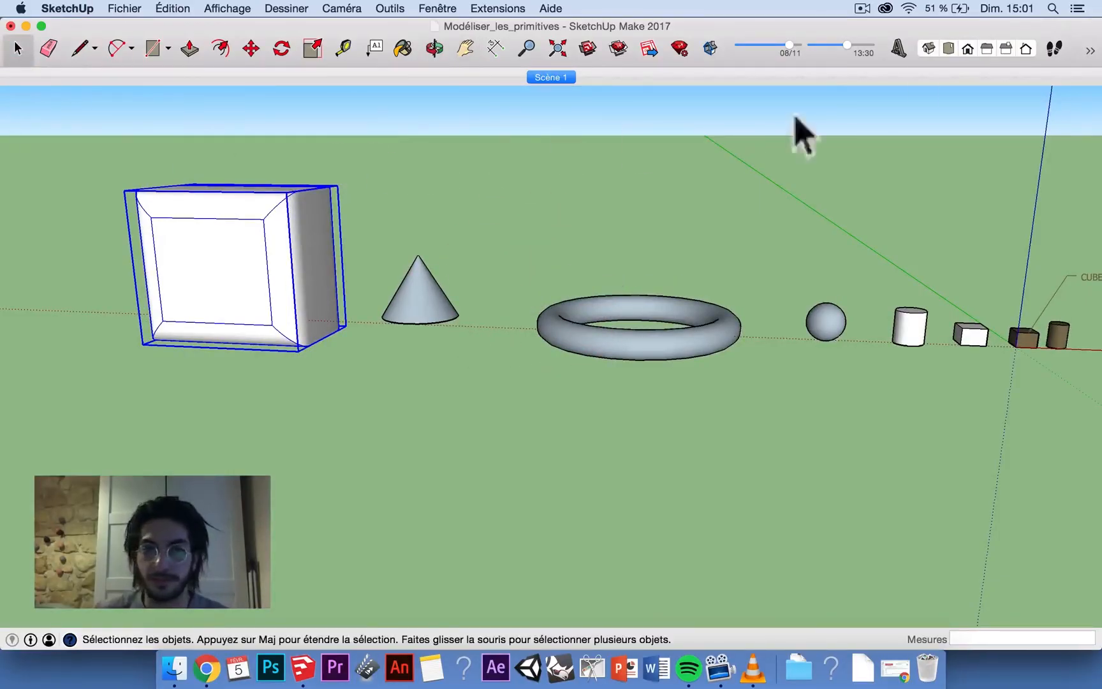